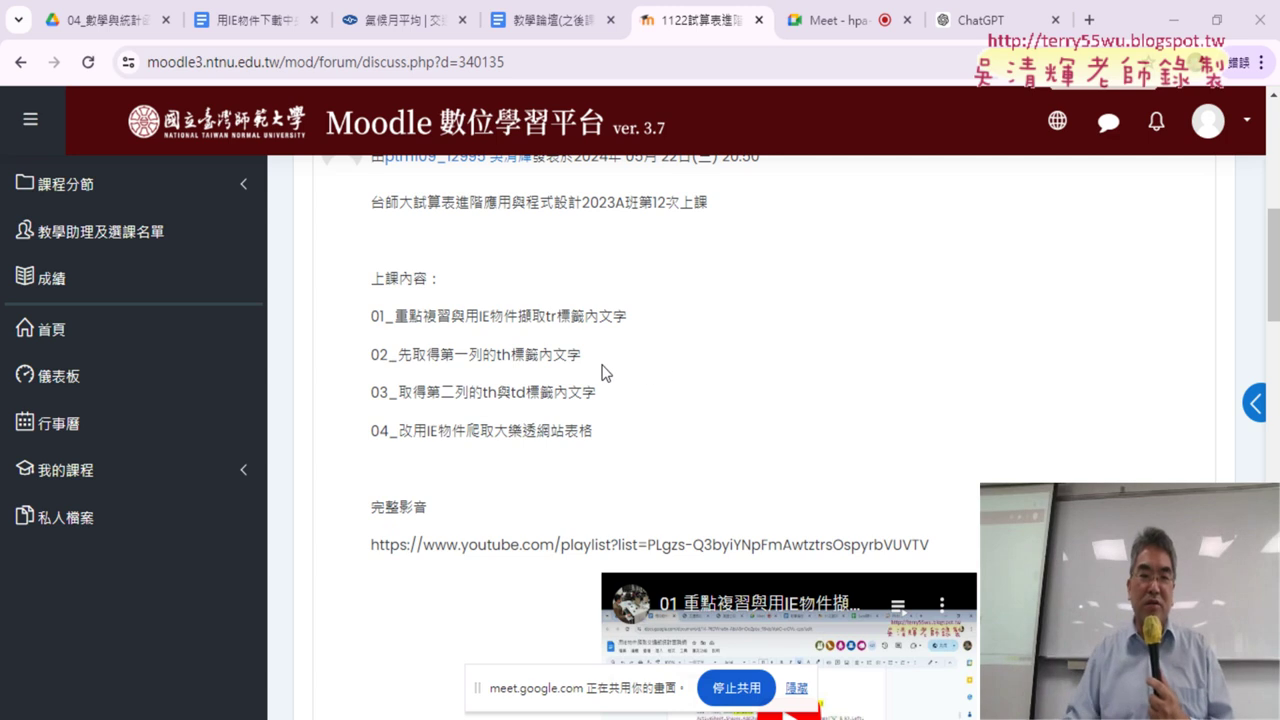
Highlight the IE物件 and tr標籤 terms and a tag name in the notes' outline items.
left_click_drag(479, 314, 517, 314)
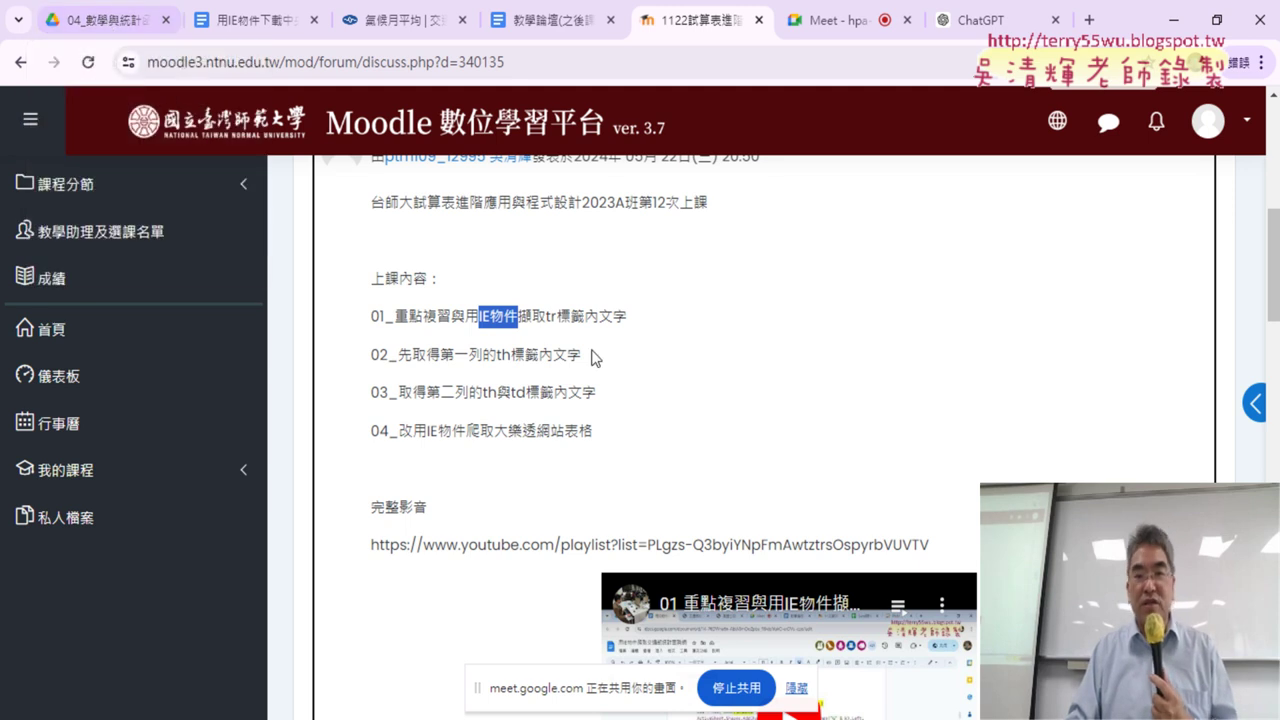
right_click(712, 266)
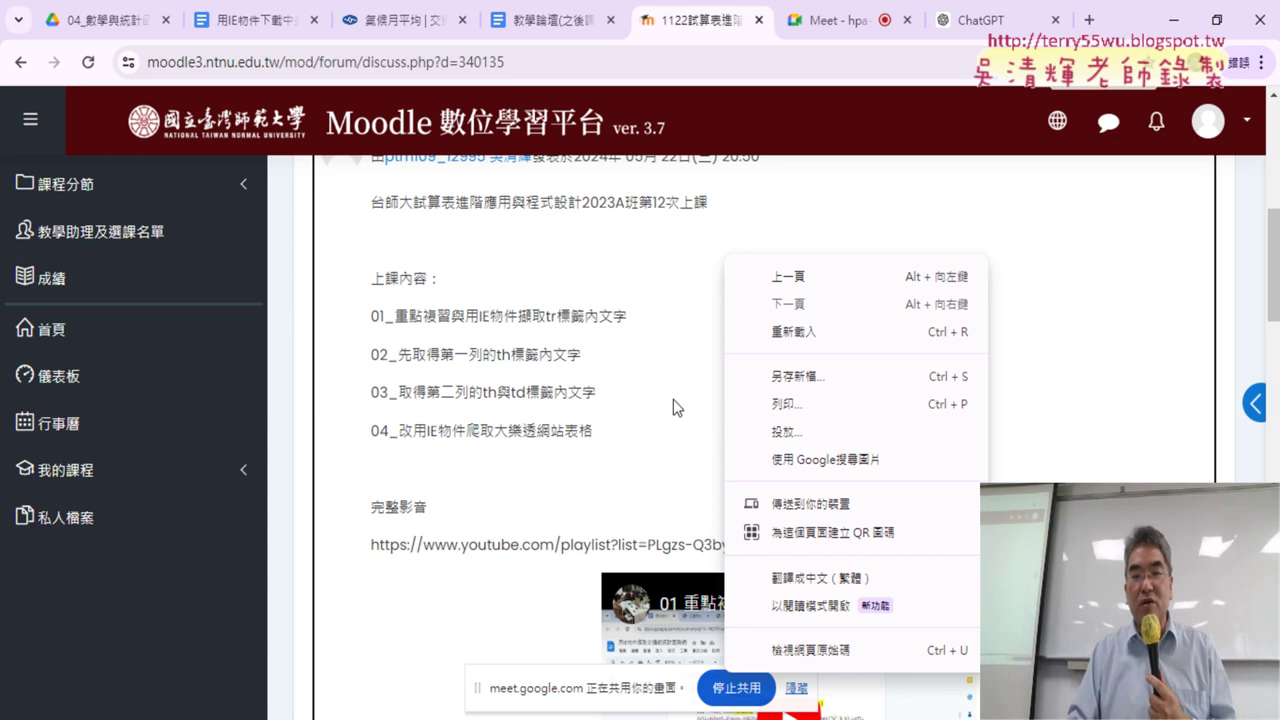
left_click(495, 282)
right_click(492, 281)
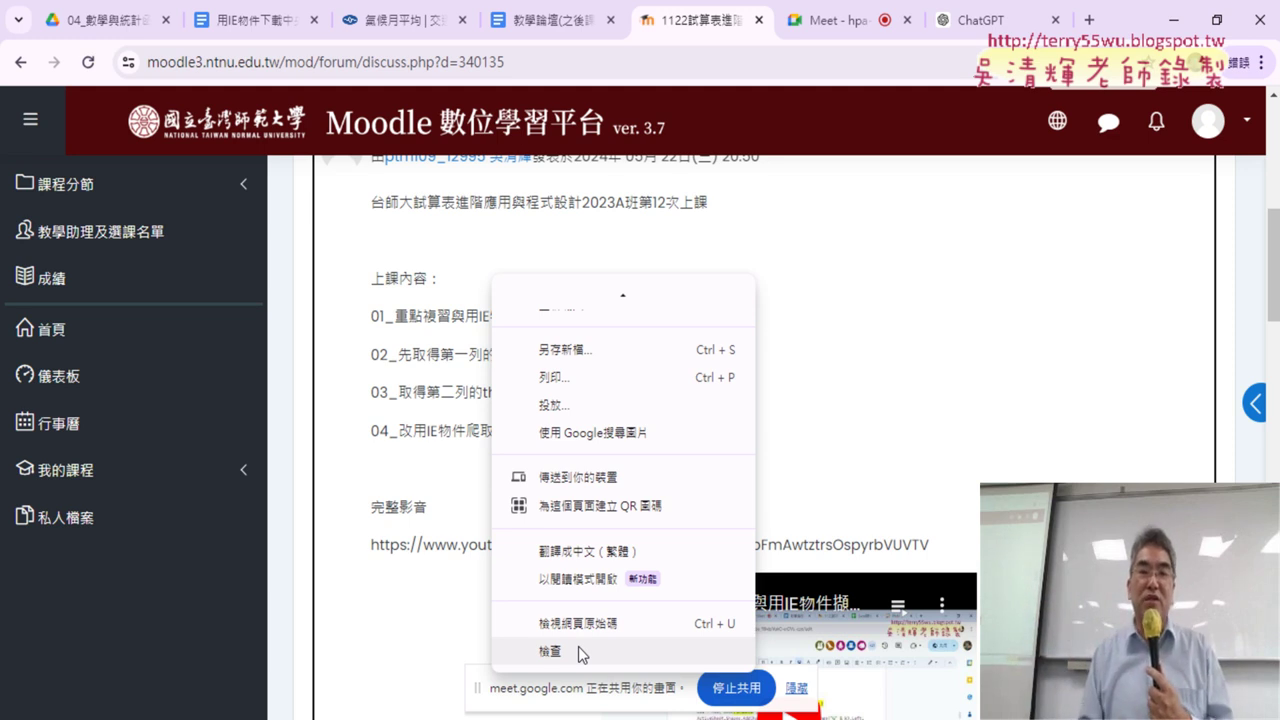
left_click(469, 346)
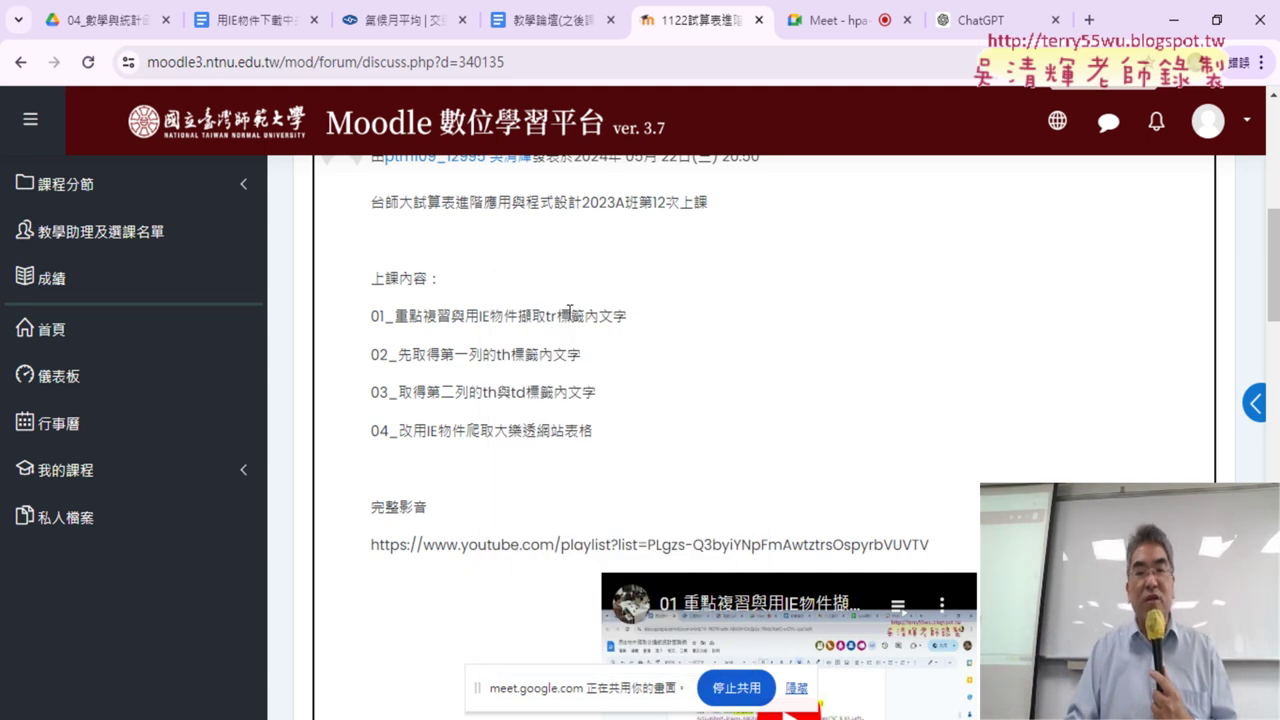
left_click_drag(581, 315, 551, 315)
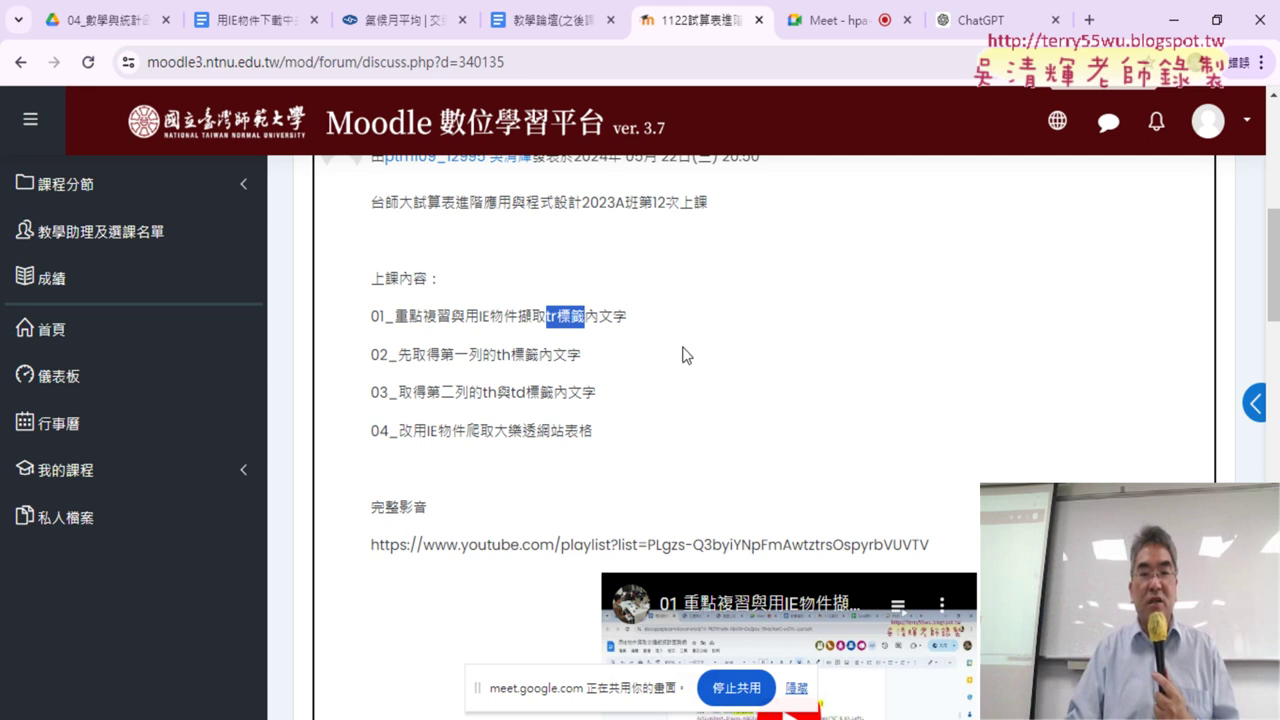
left_click(512, 360)
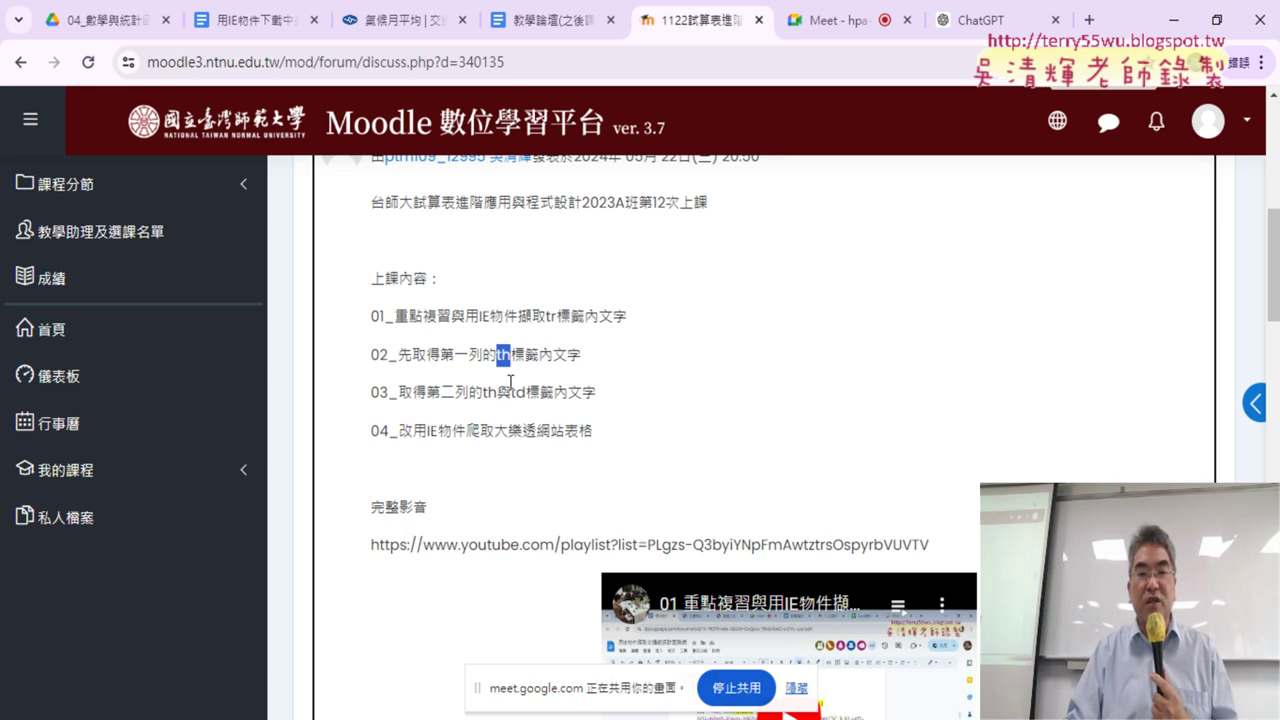
left_click(529, 395)
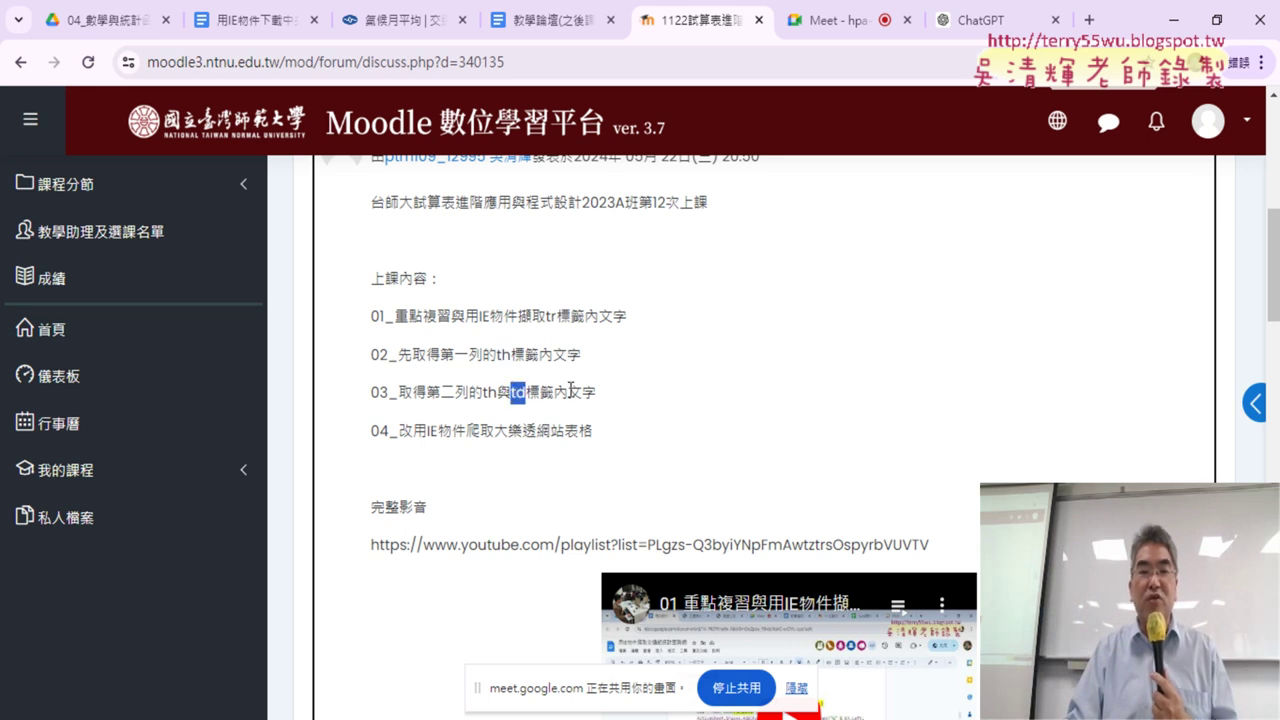
double_click(505, 354)
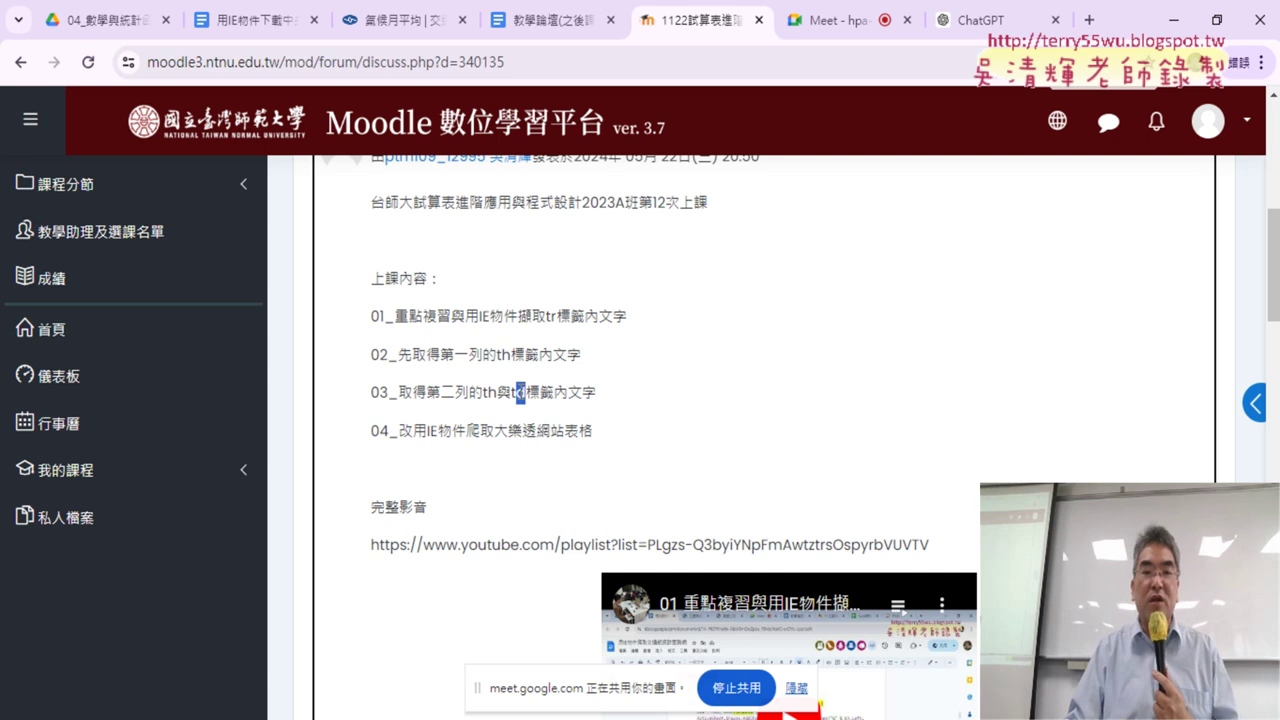
left_click(546, 382)
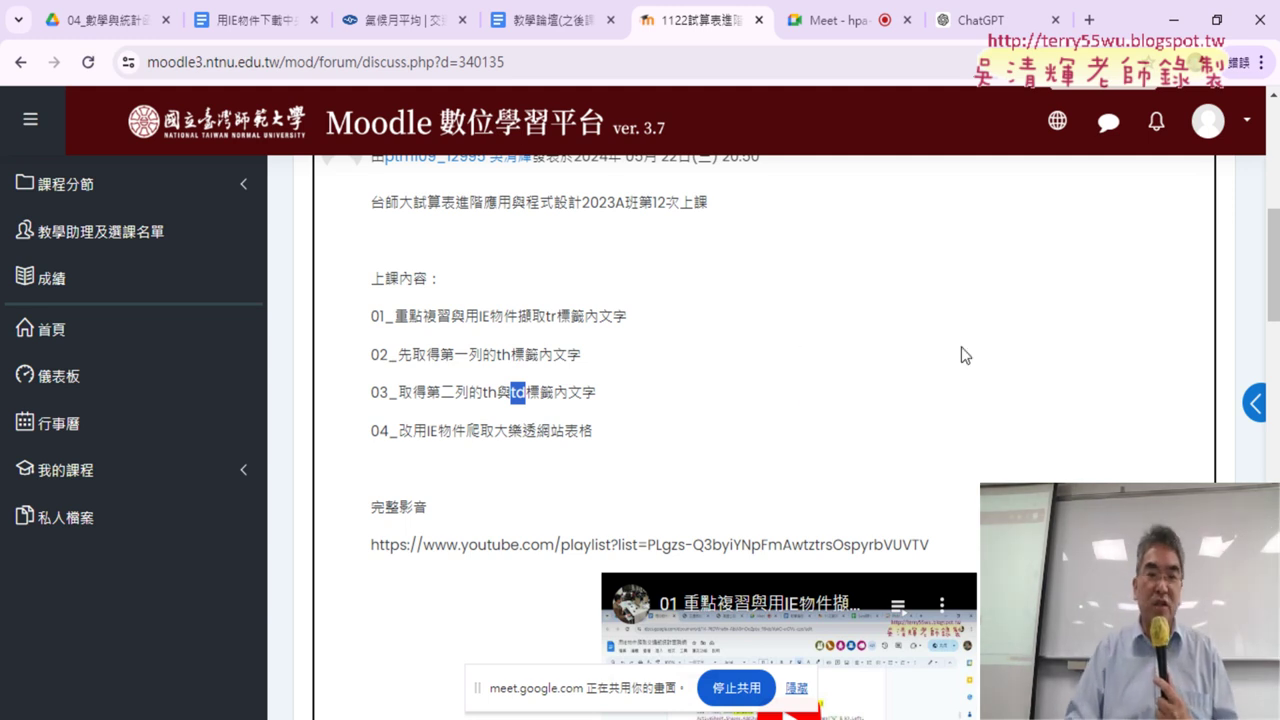
Open 用IE物件爬取交通部統計查詢網 from the 04_數學與統計函數 folder and launch its MOTC link in a new tab.
left_click(241, 28)
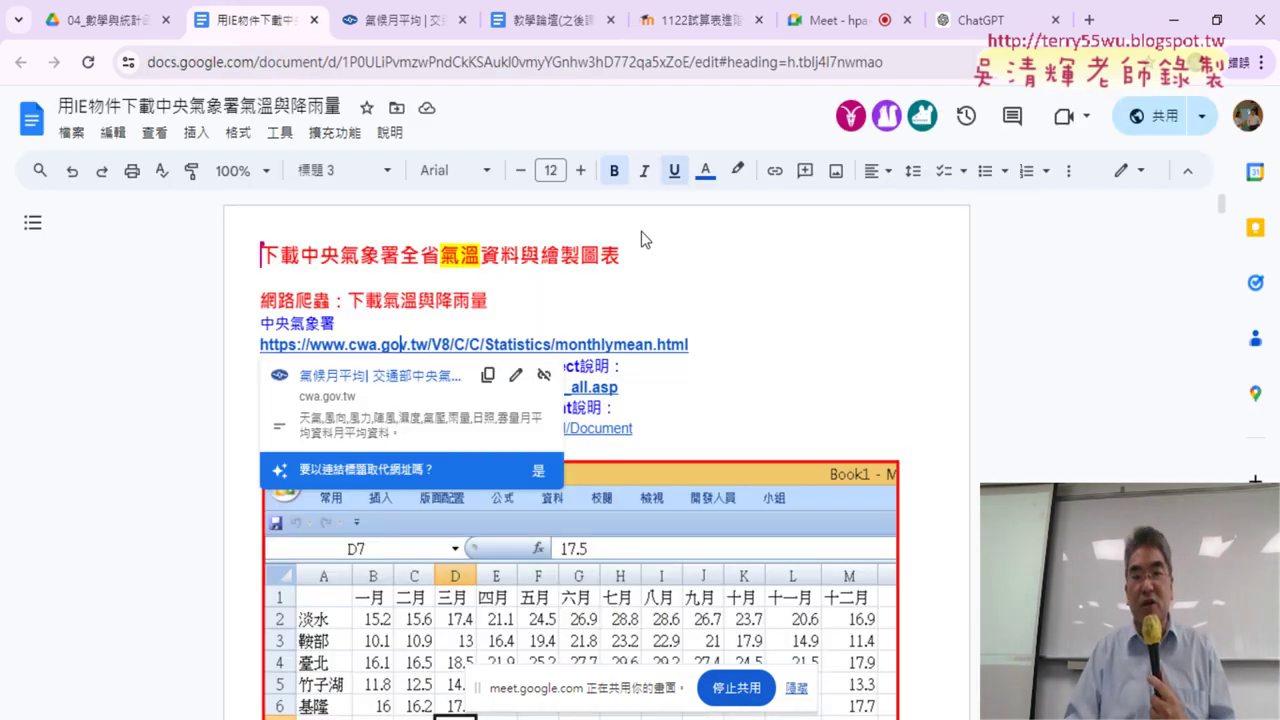
left_click(100, 27)
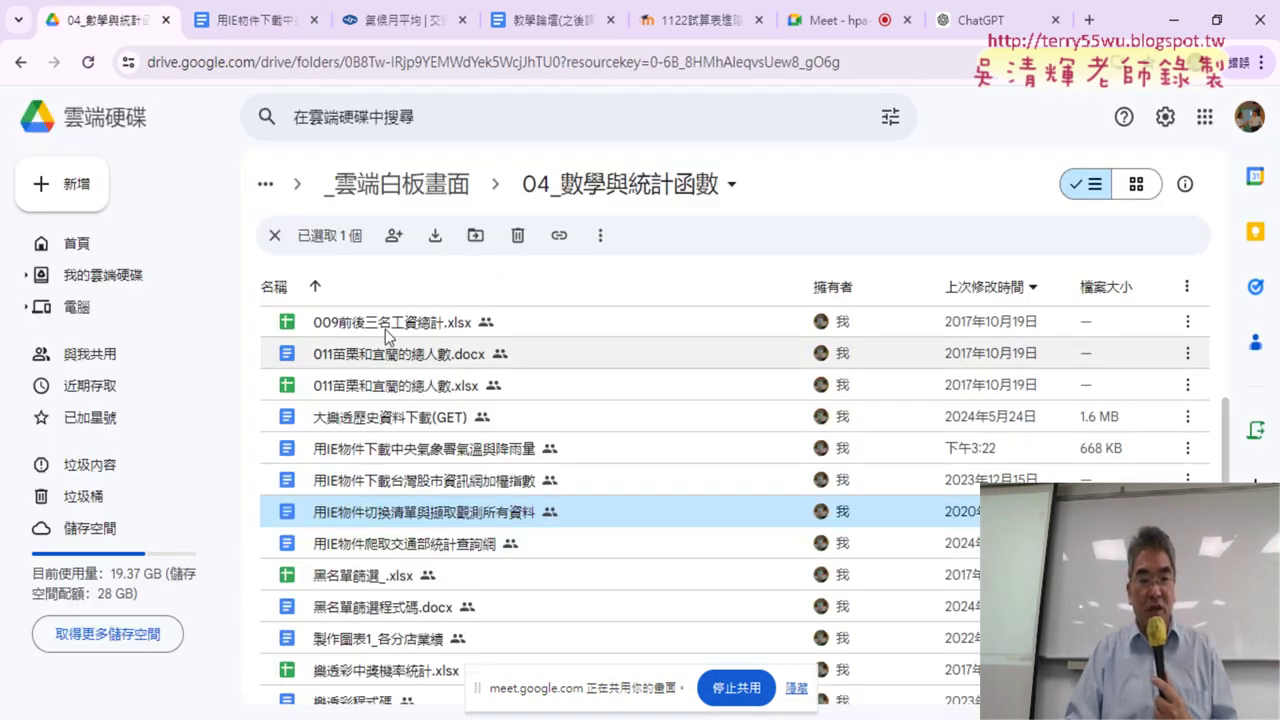
scroll(440, 468, "down", 1)
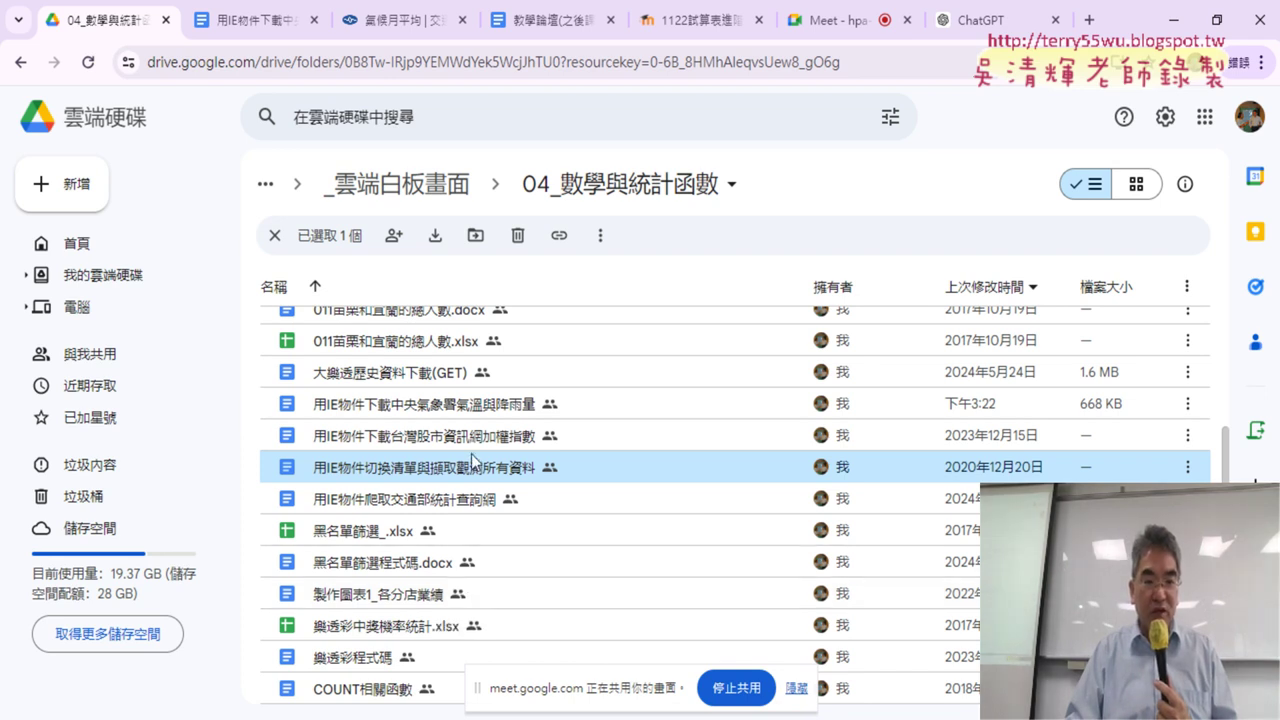
double_click(463, 505)
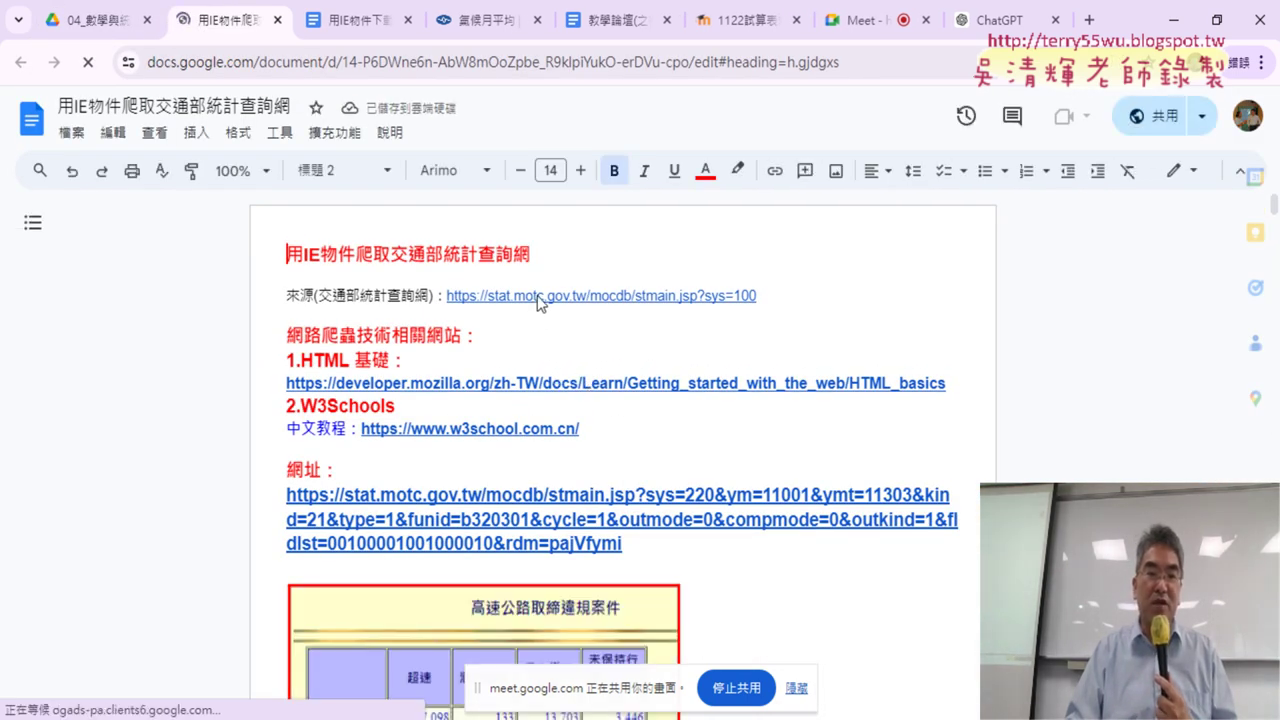
left_click(540, 296)
left_click(560, 338)
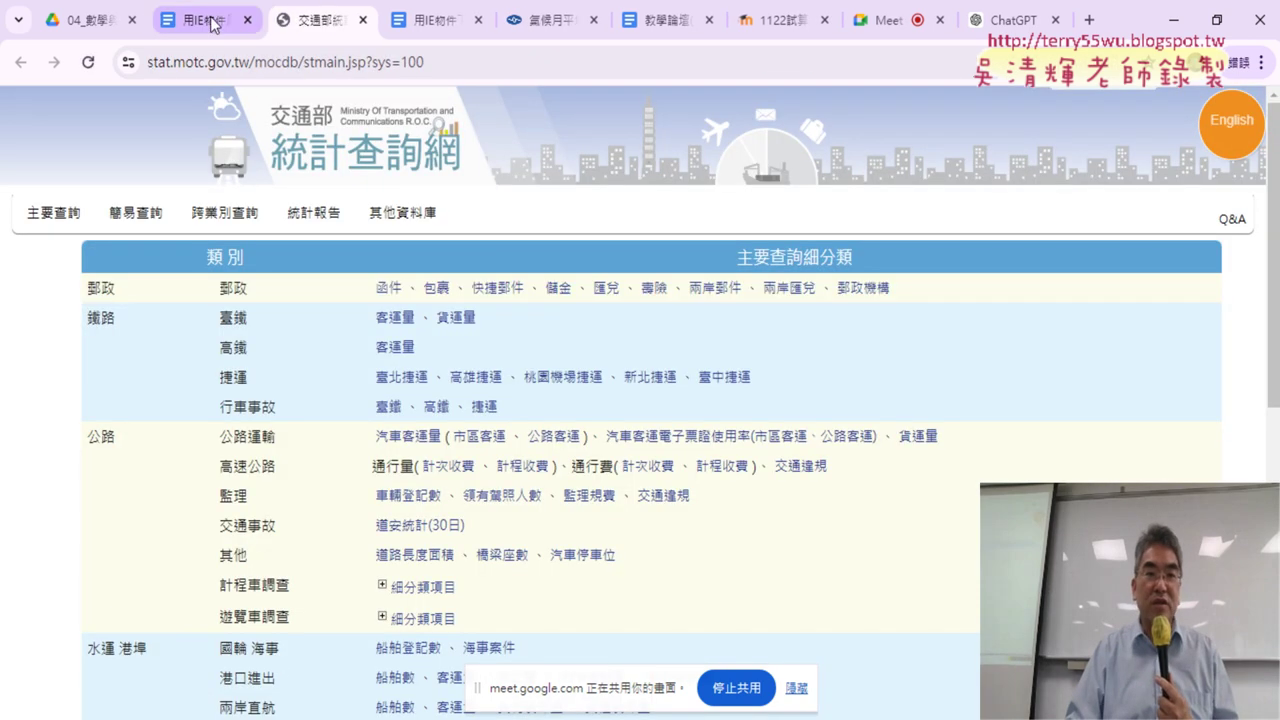
left_click(210, 20)
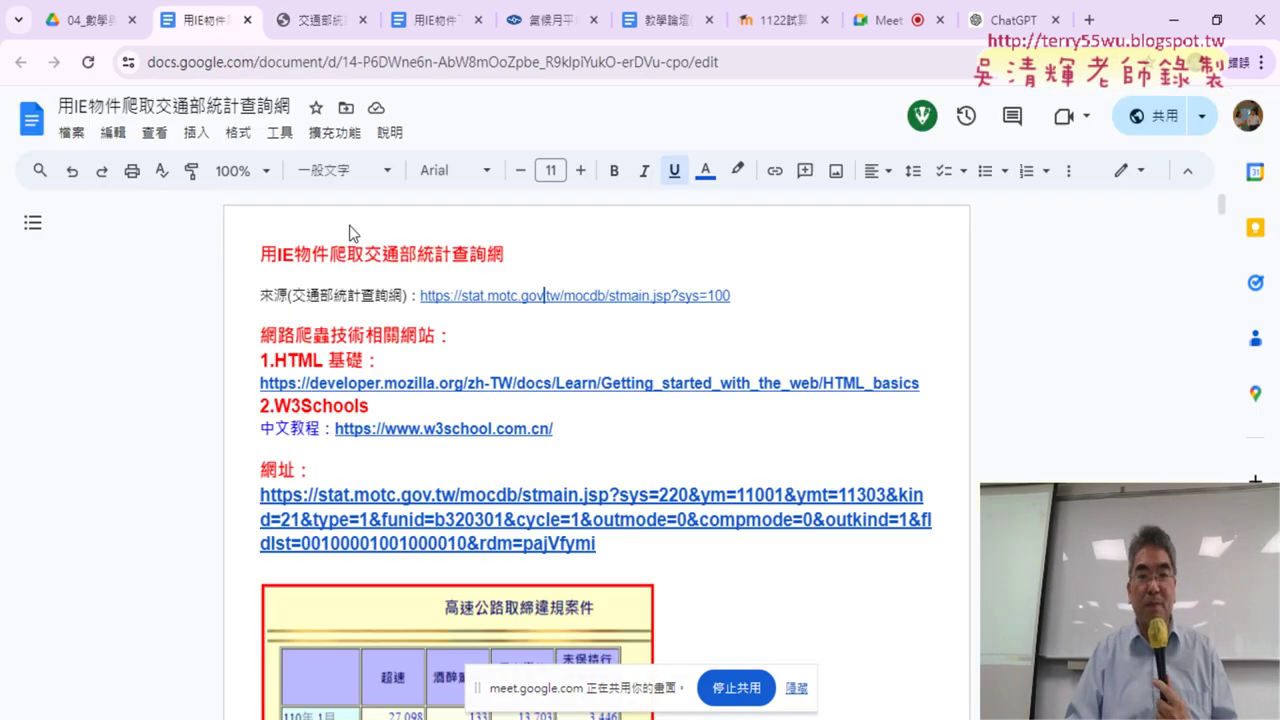
On stat.motc.gov.tw, open the 交通違規 query from the 高速公路 row.
left_click(318, 22)
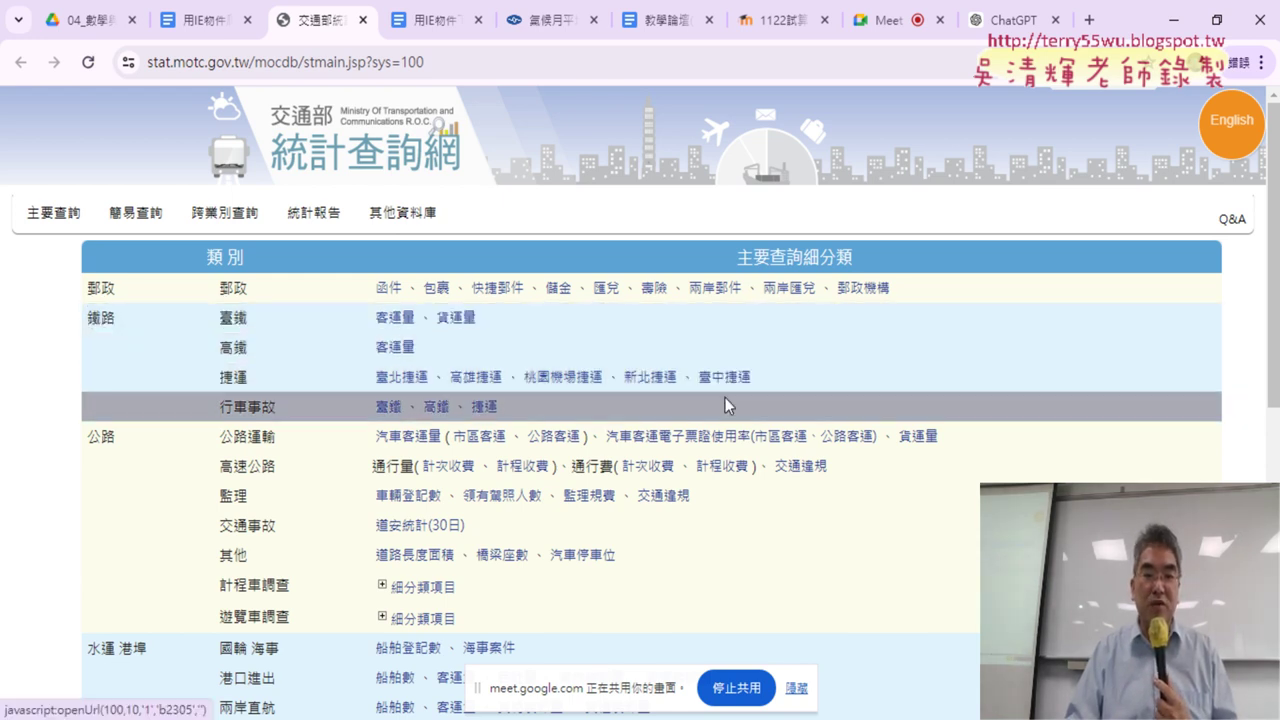
scroll(725, 397, "down", 2)
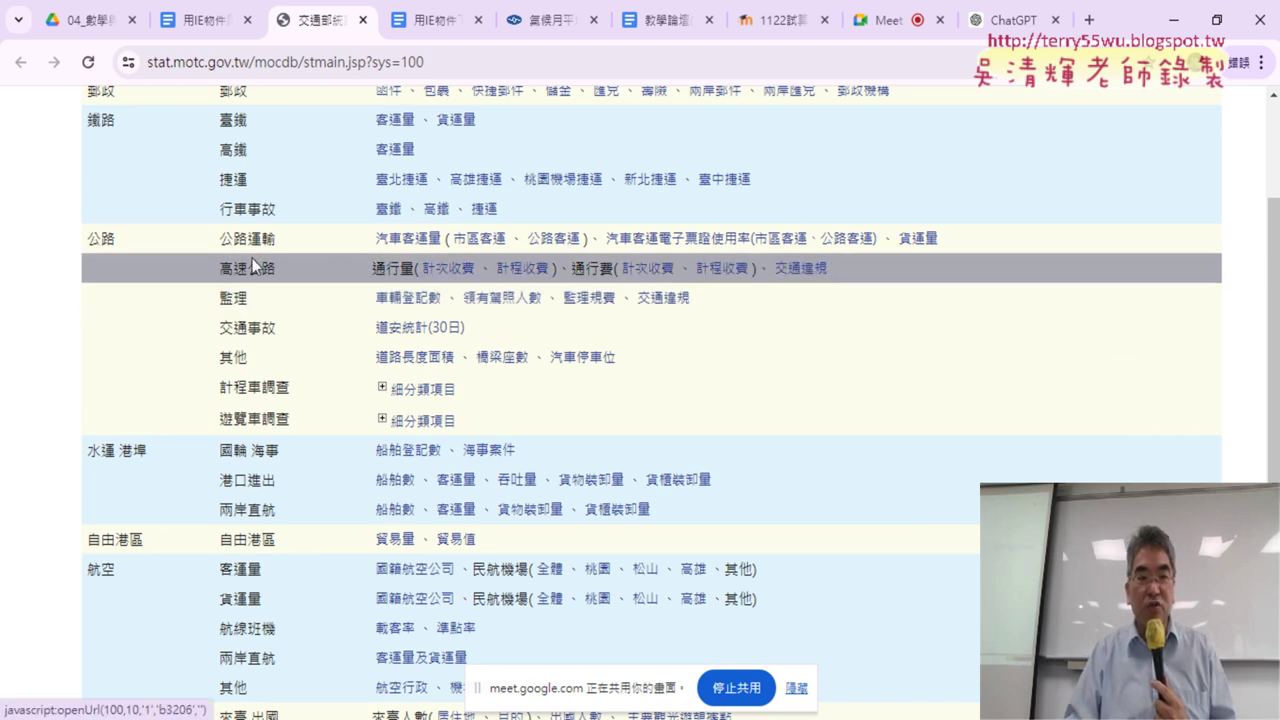
left_click_drag(198, 267, 282, 268)
left_click(788, 275)
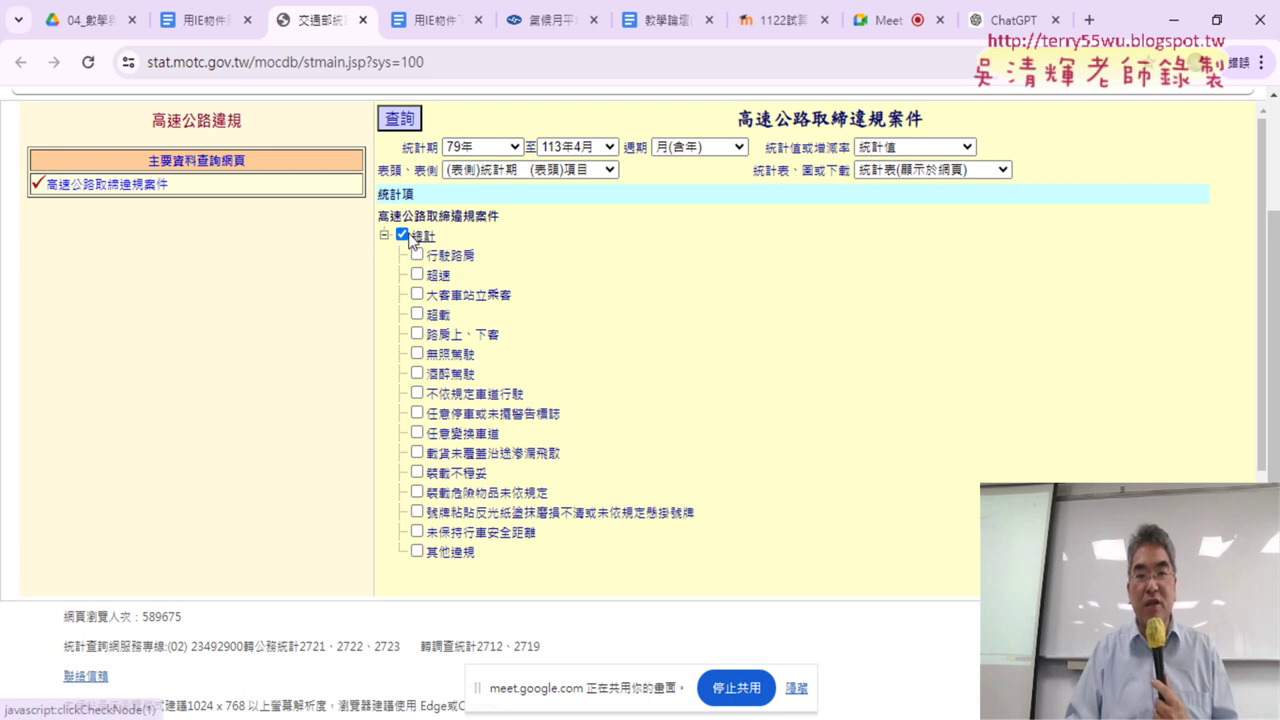
Set the 統計期 start to 110年1月 and the 週期 to 月.
left_click(500, 152)
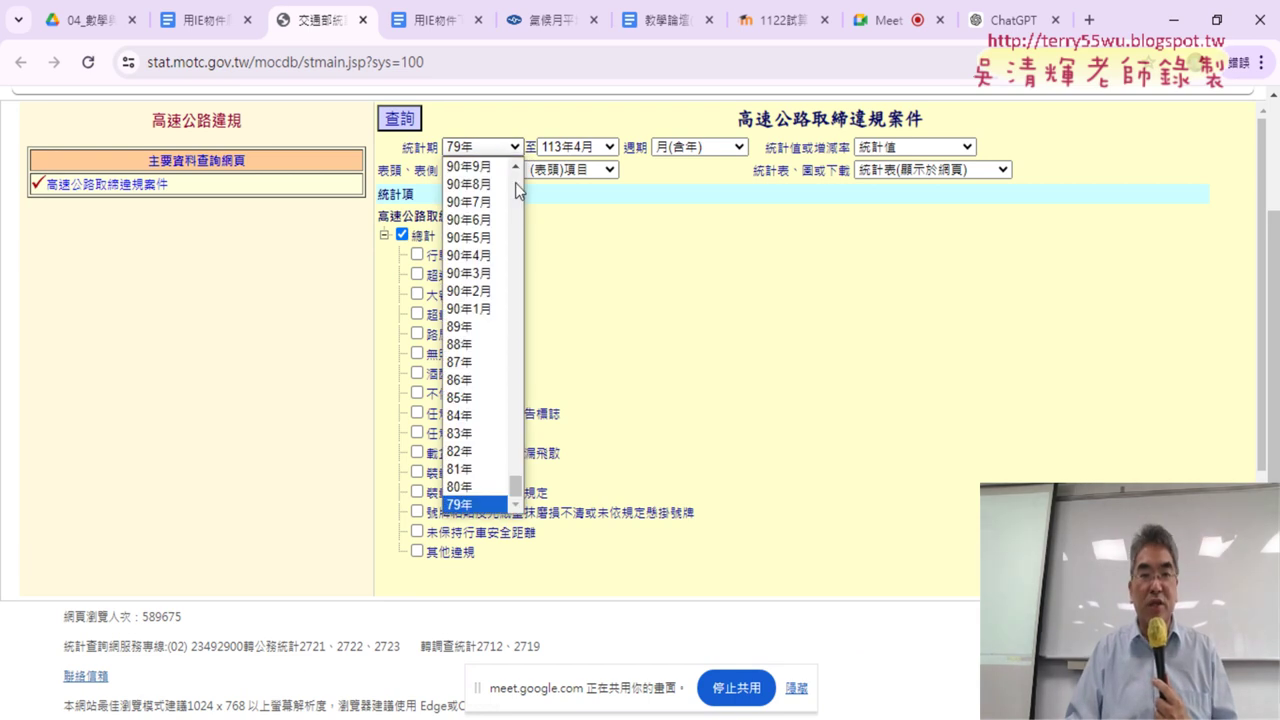
left_click_drag(515, 478, 520, 214)
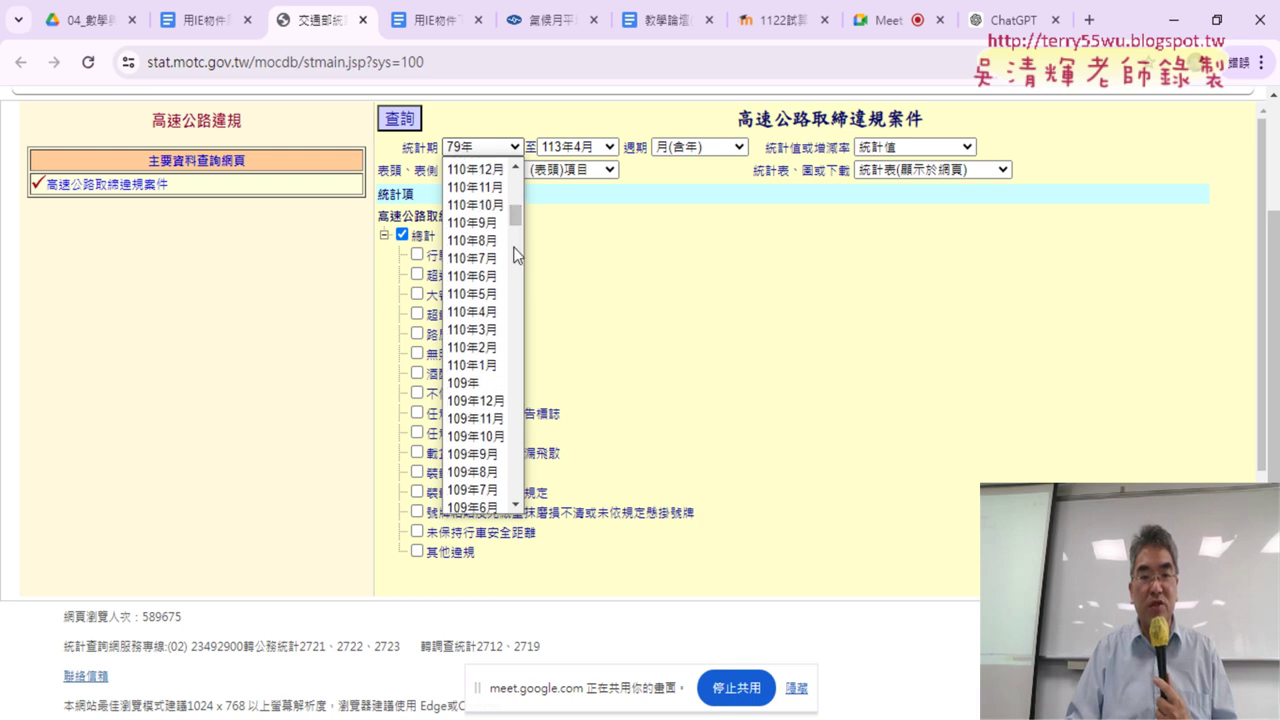
left_click(476, 365)
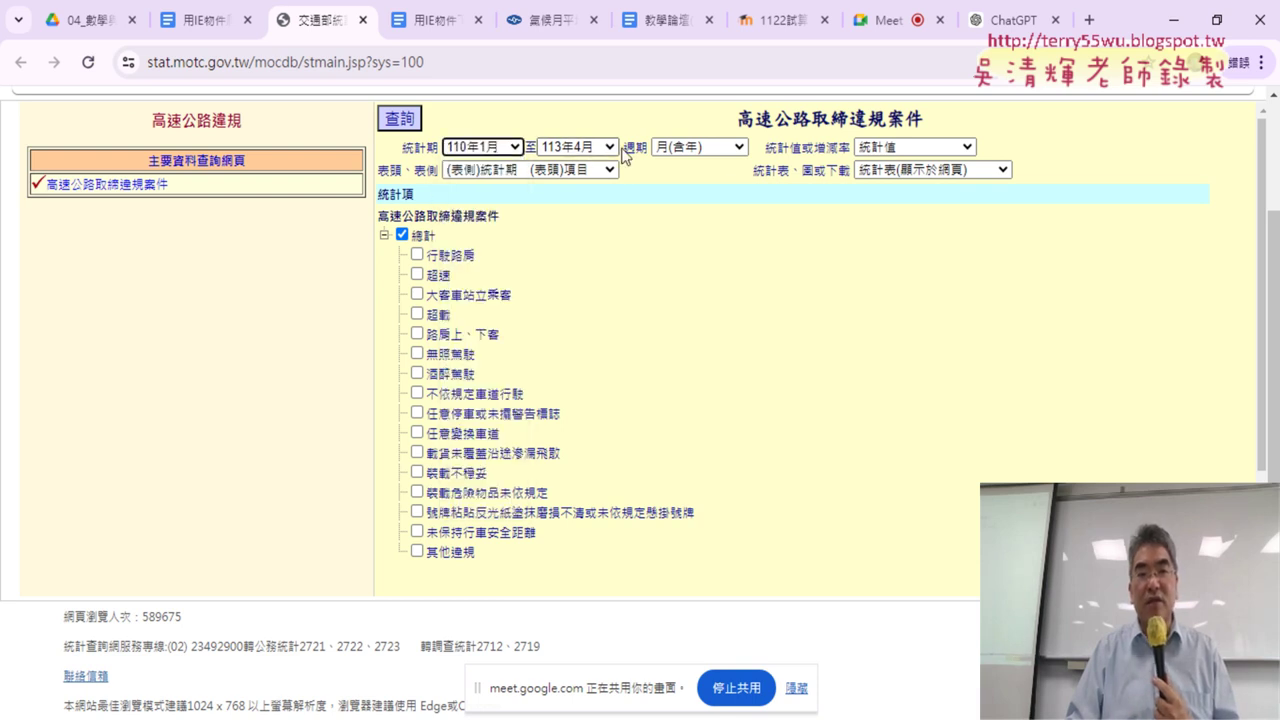
left_click(725, 148)
left_click(695, 175)
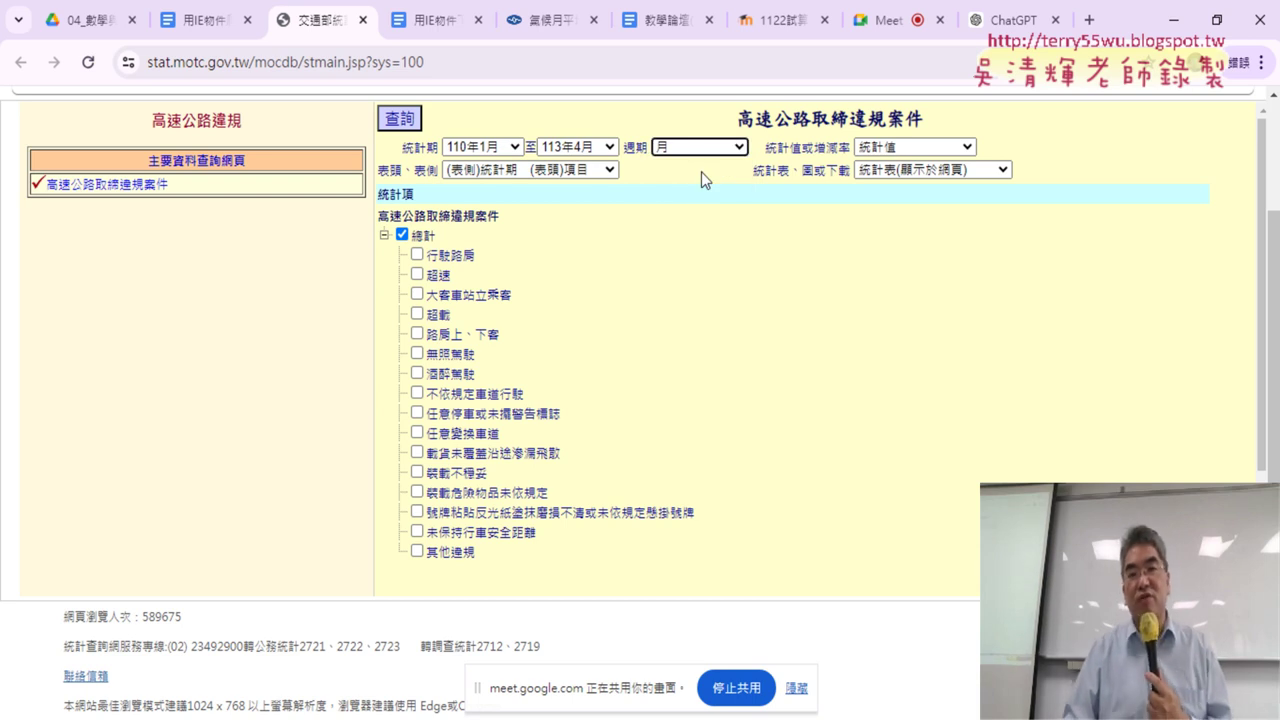
left_click(697, 149)
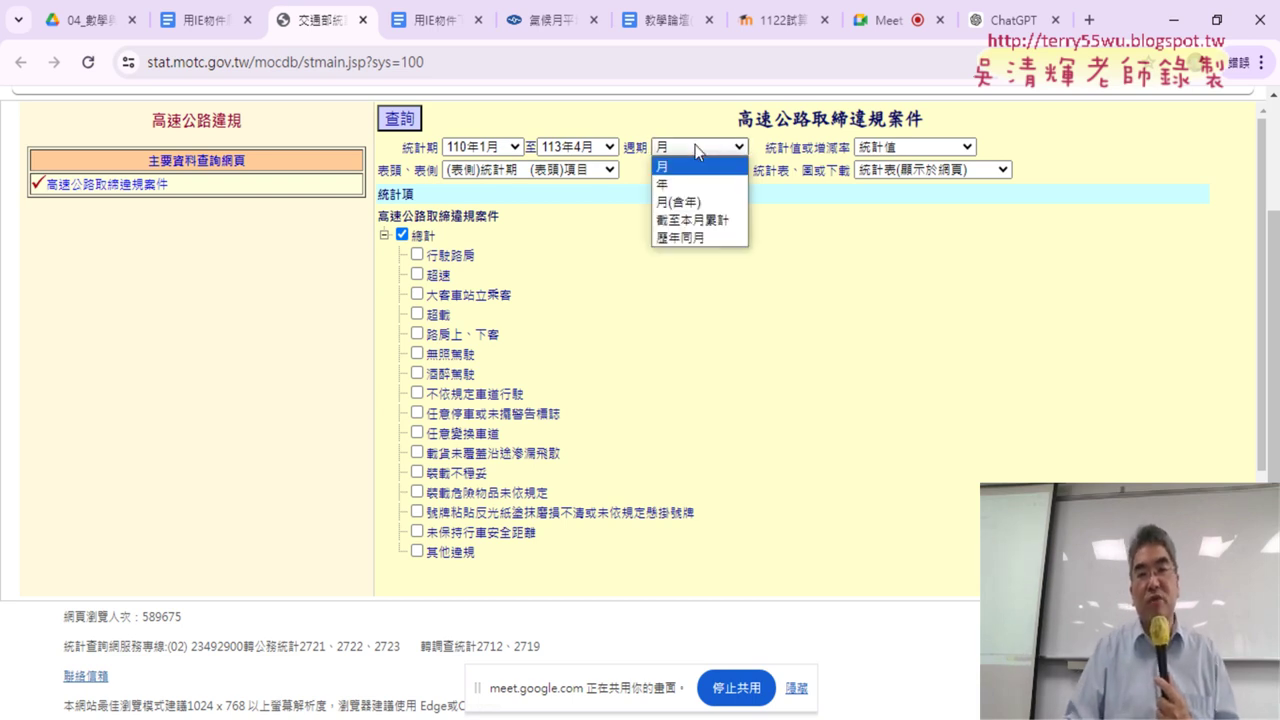
left_click(691, 183)
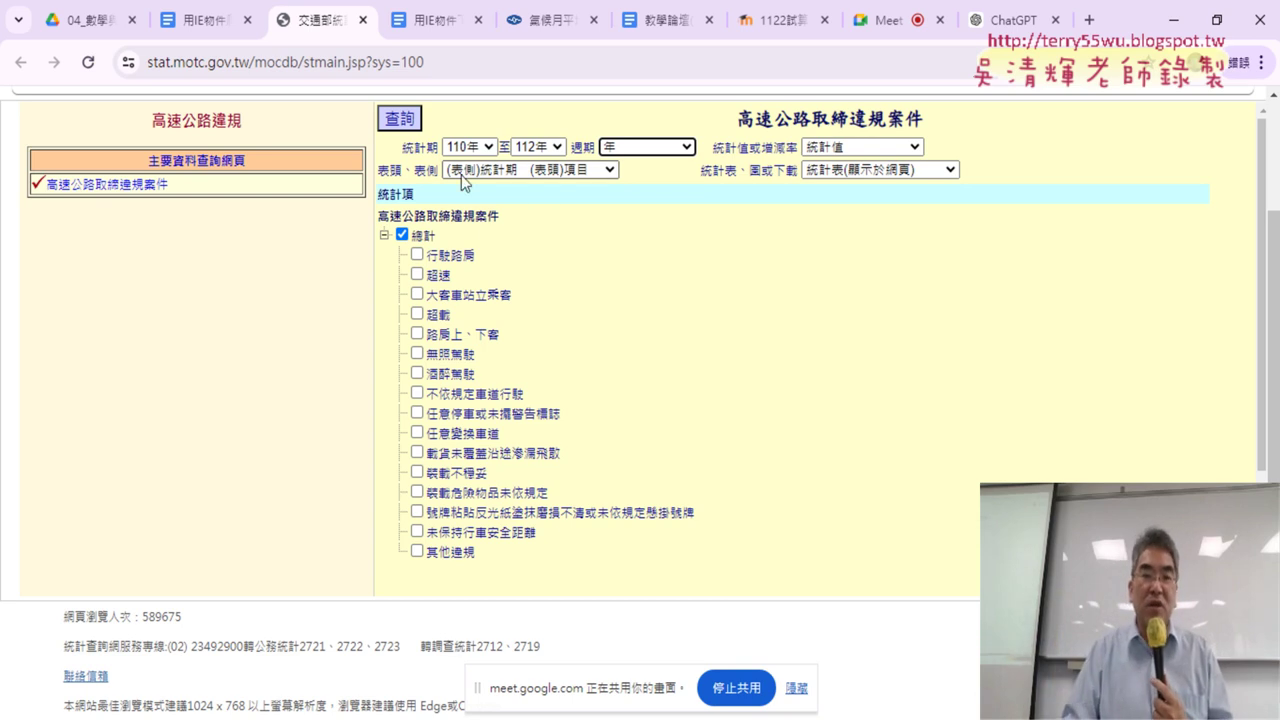
left_click(640, 147)
left_click(617, 200)
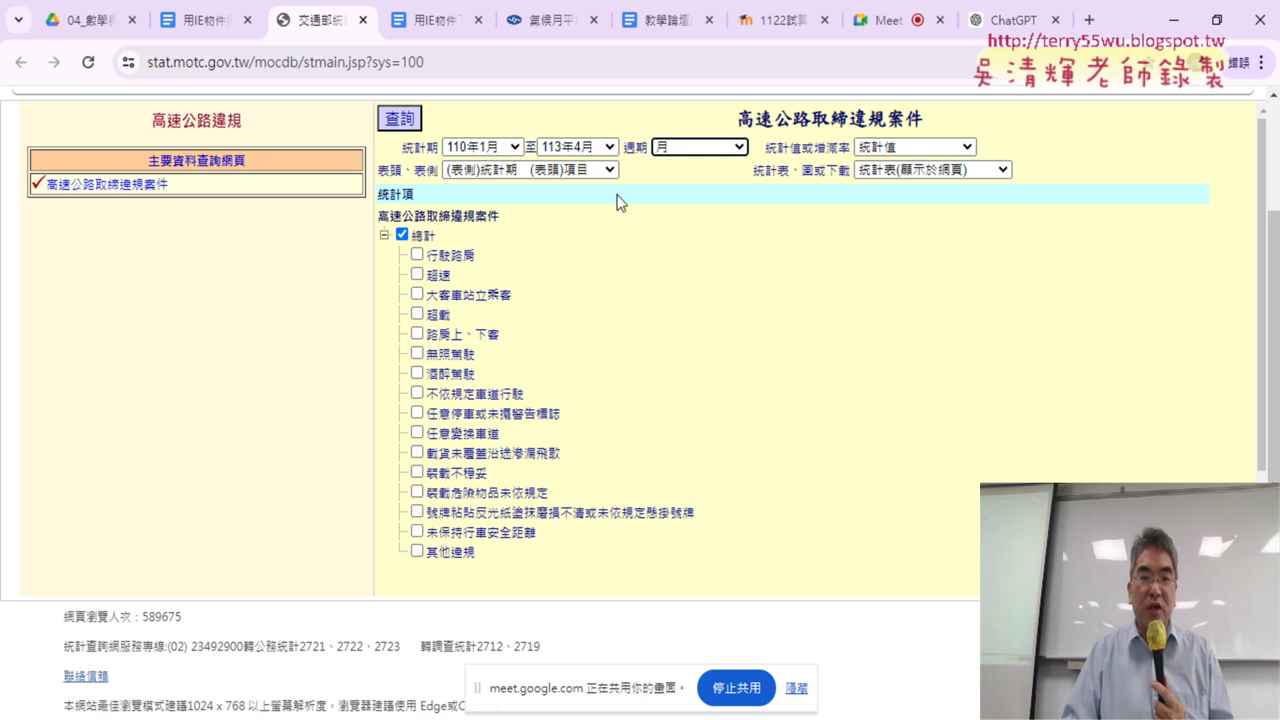
Untick 總計, include 未保持行車安全距離, and run the query.
left_click(402, 235)
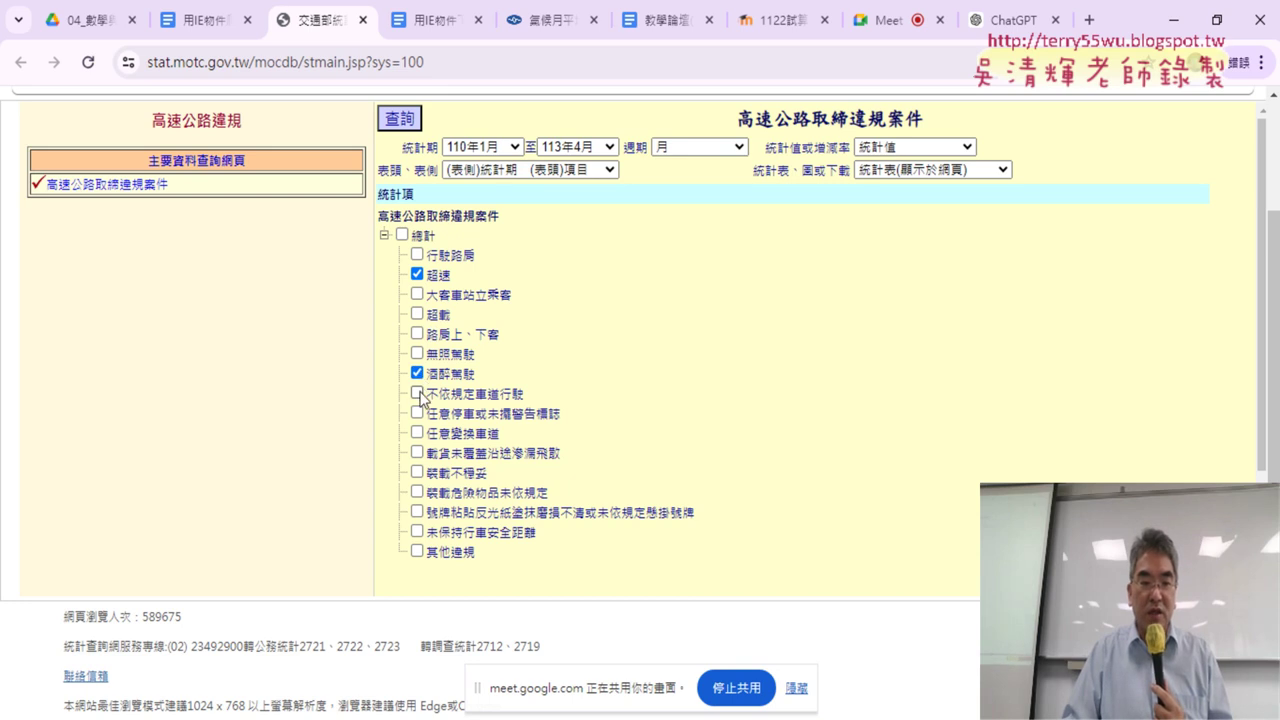
left_click(417, 531)
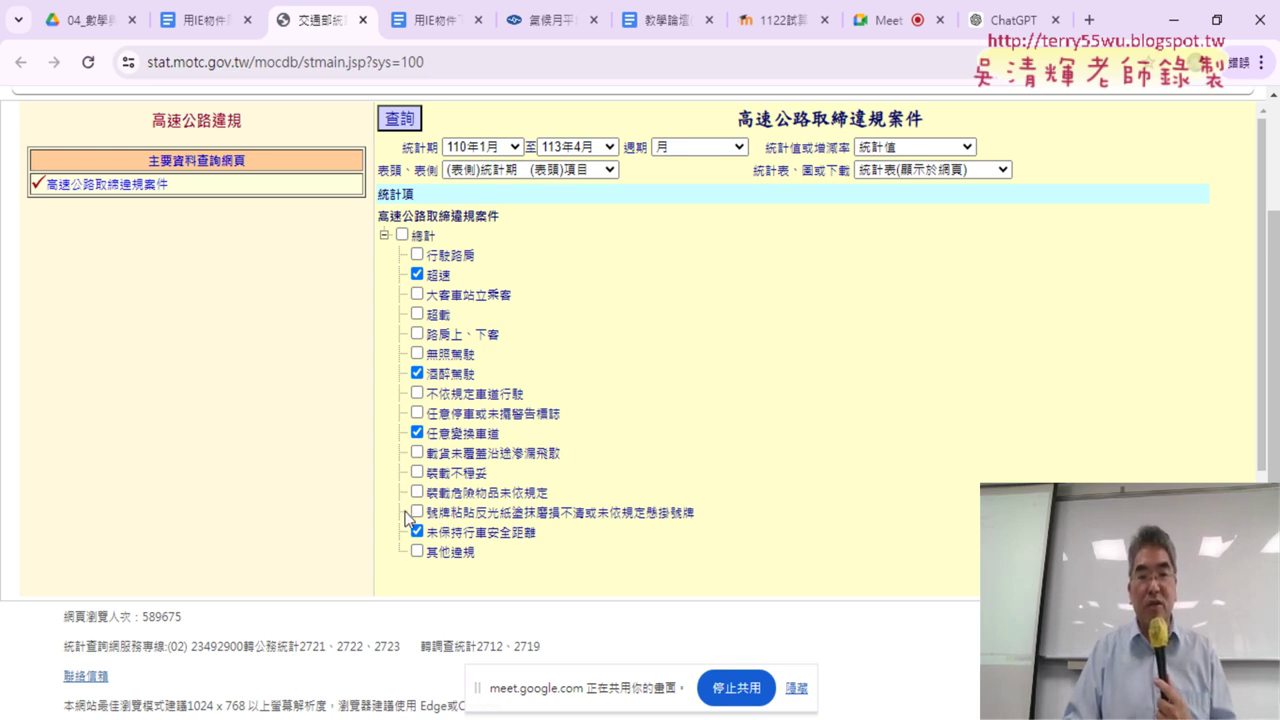
left_click(402, 120)
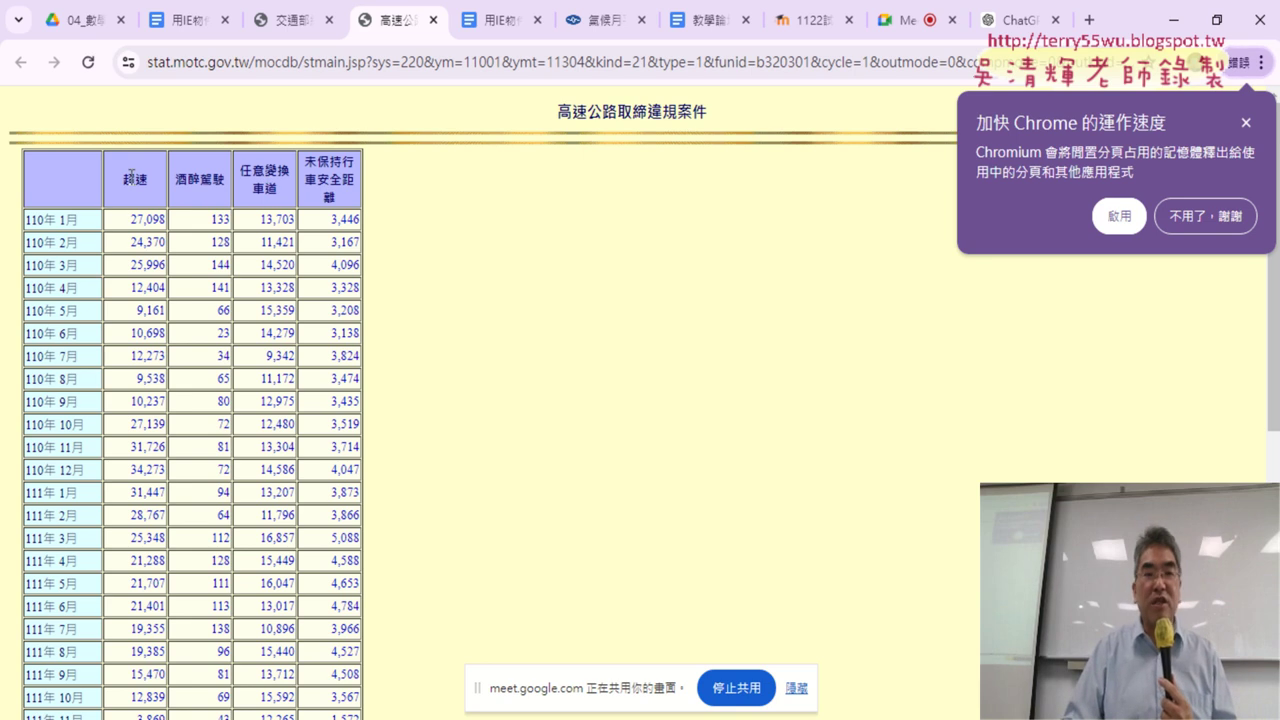
Inspect the results table in DevTools, selecting table.tblcls and folding its first tbody <tr>.
right_click(35, 165)
left_click(134, 588)
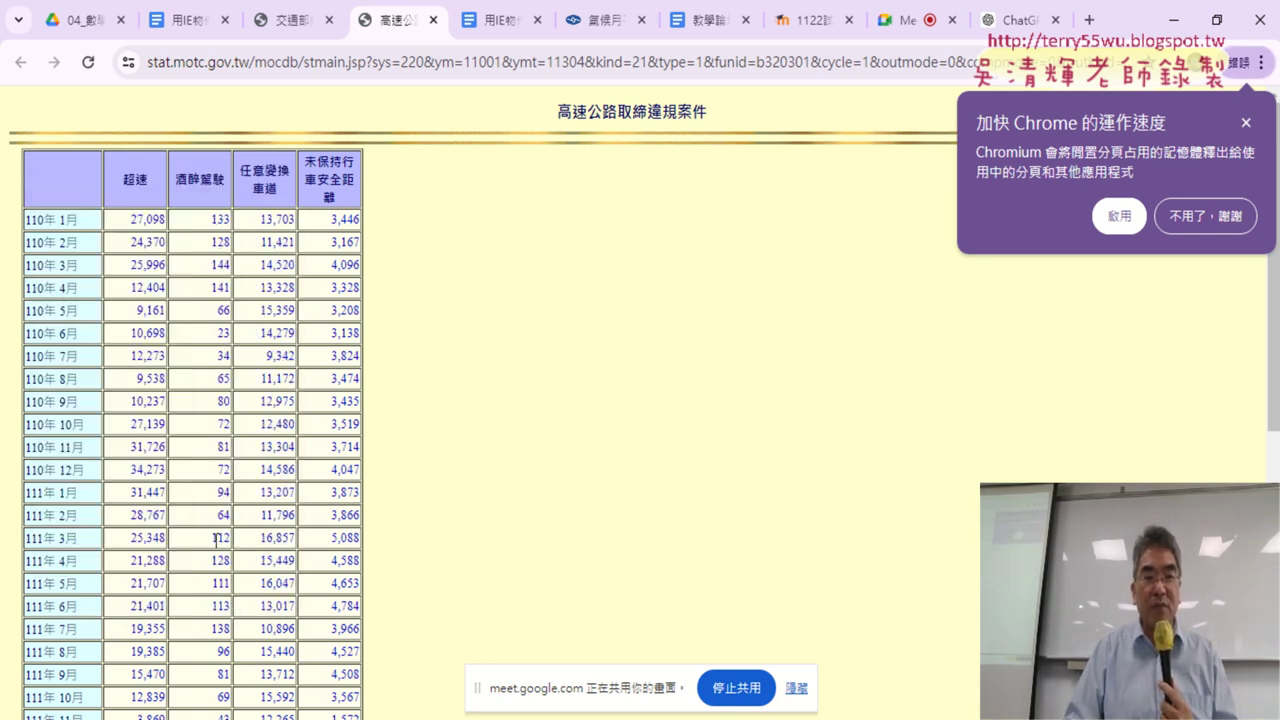
left_click(1246, 123)
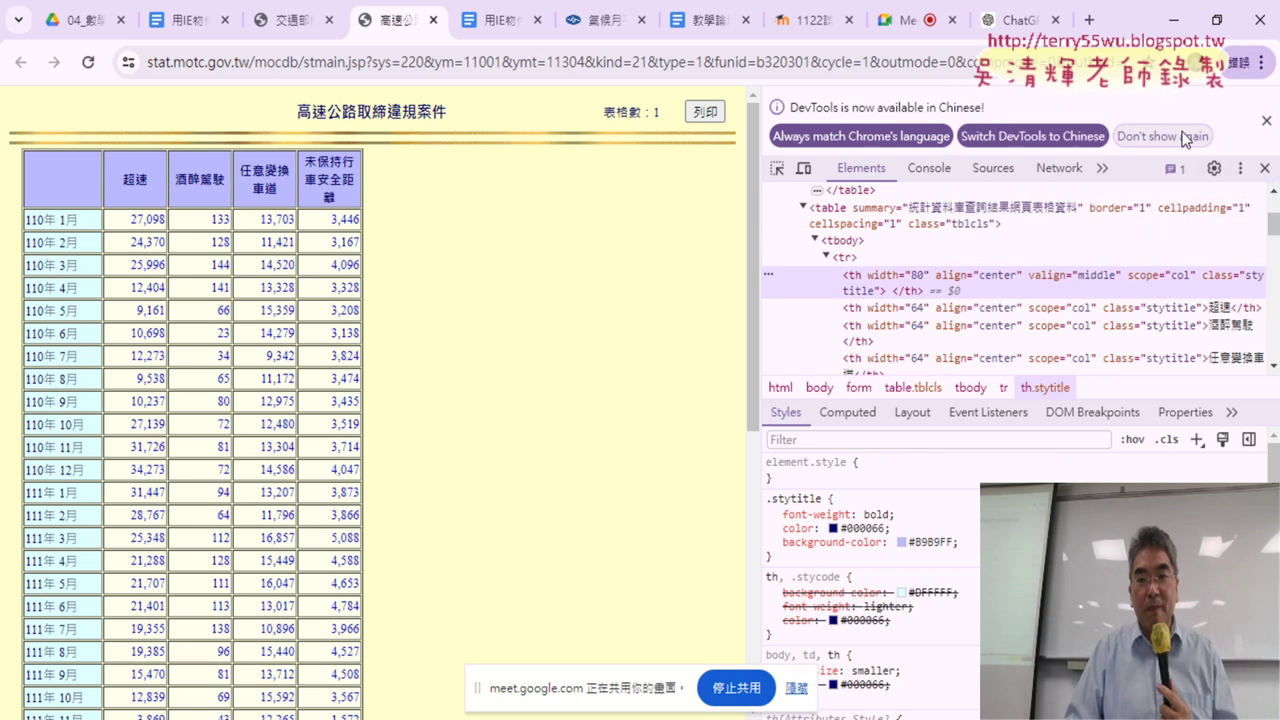
left_click(830, 215)
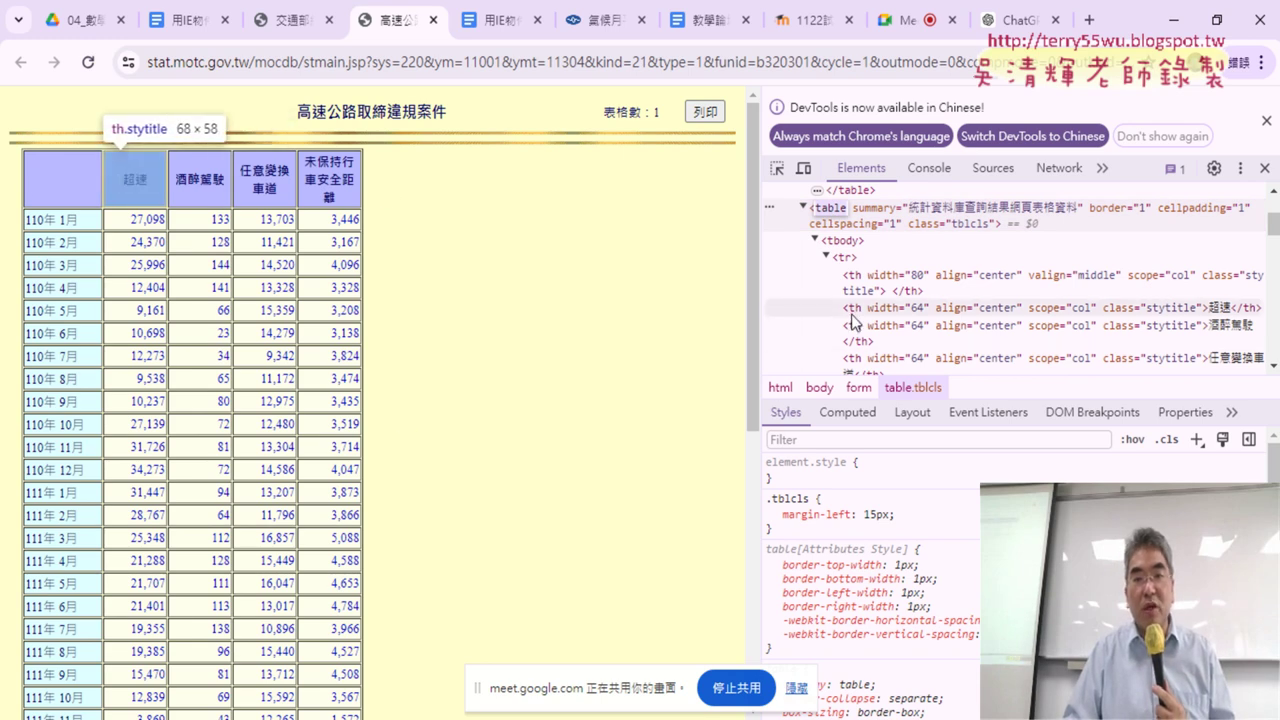
left_click(827, 258)
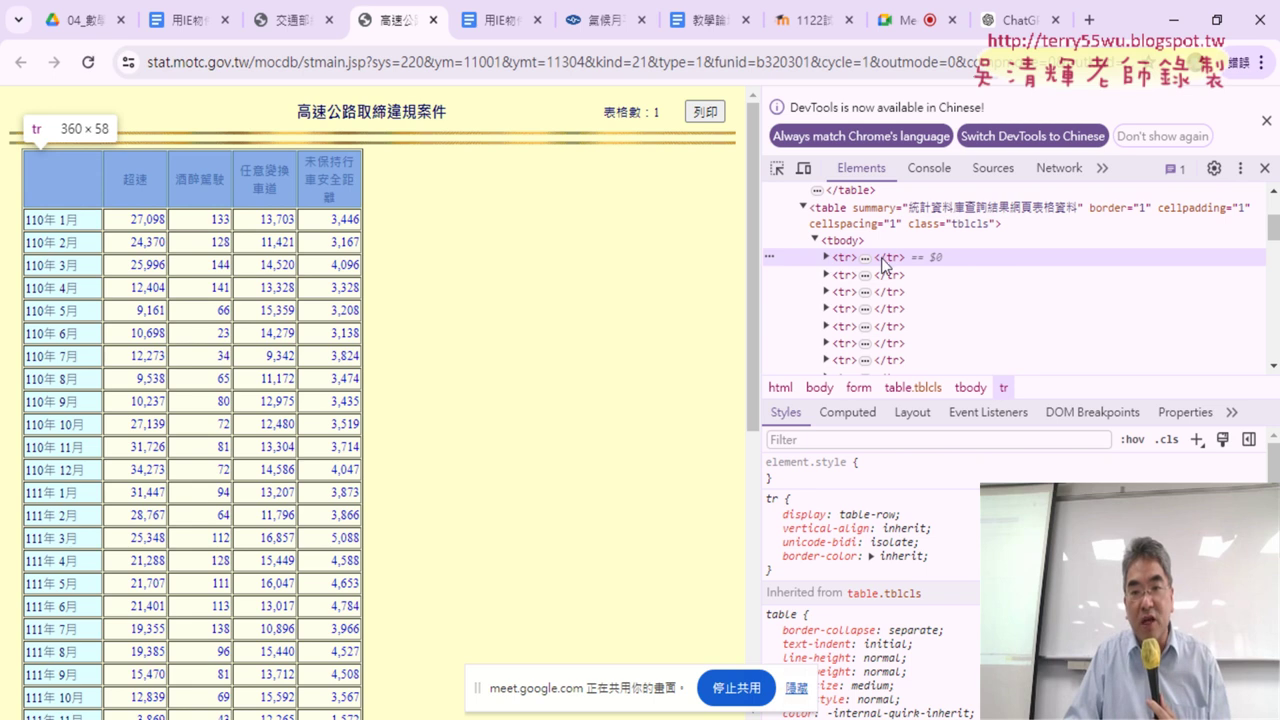
Expand the first table row to show its stytitle th cells and select the 超速 header.
left_click(826, 258)
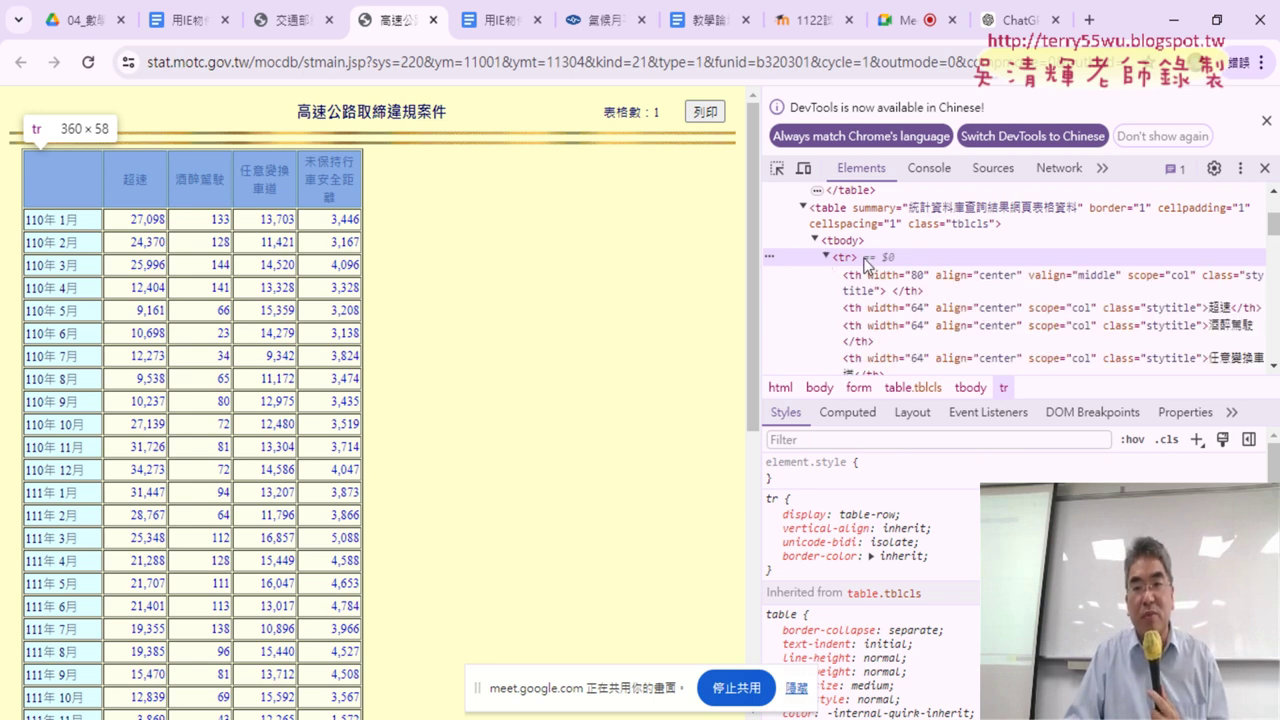
left_click(826, 258)
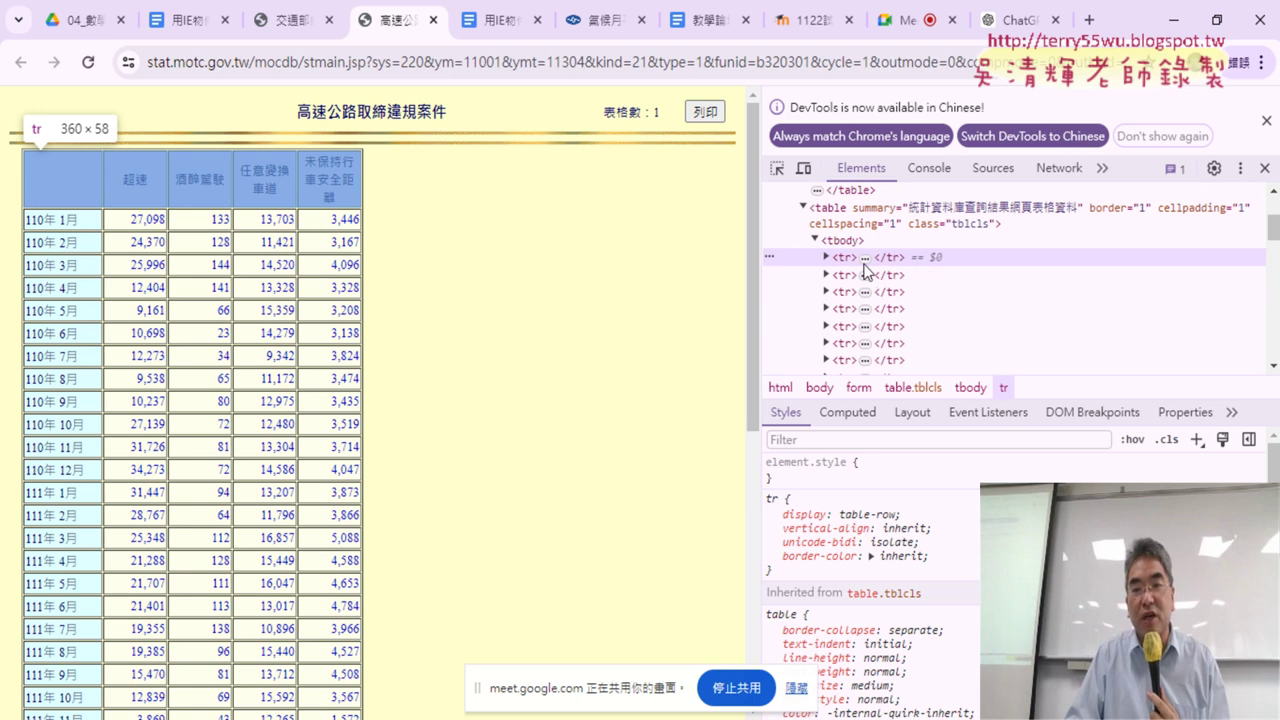
left_click(826, 258)
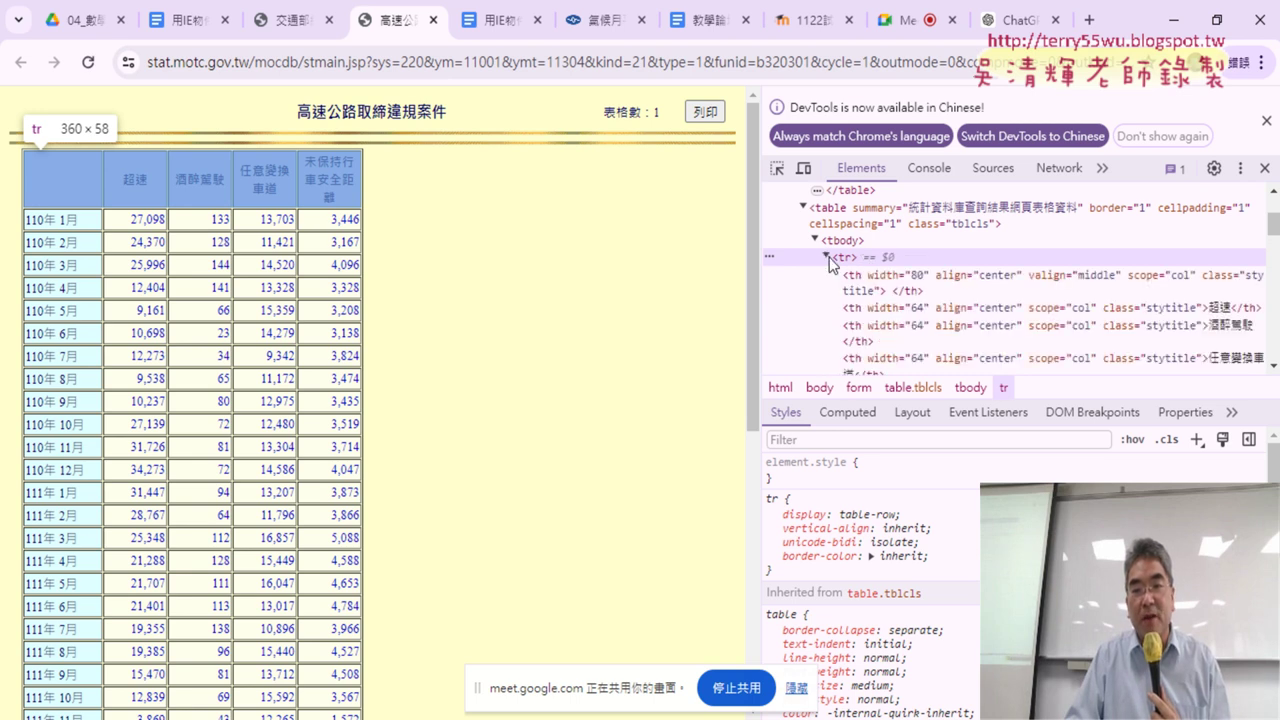
scroll(858, 250, "down", 3)
scroll(858, 250, "up", 2)
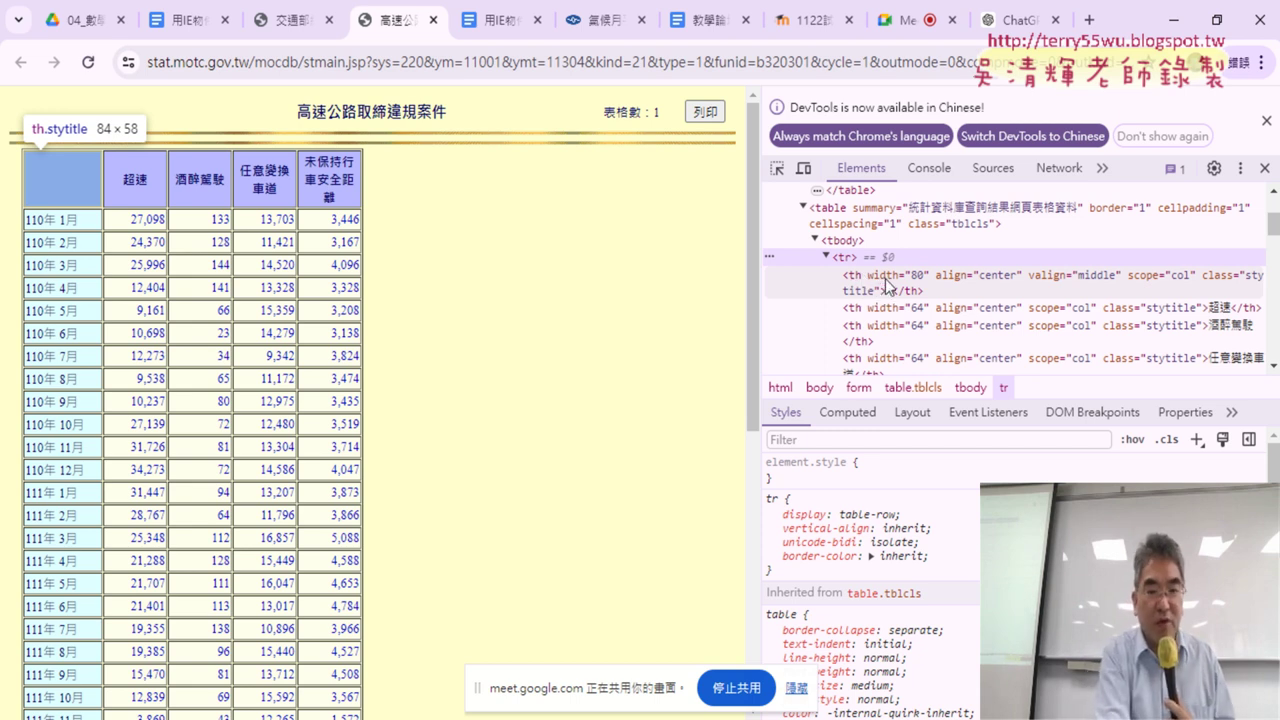
left_click_drag(930, 272, 945, 293)
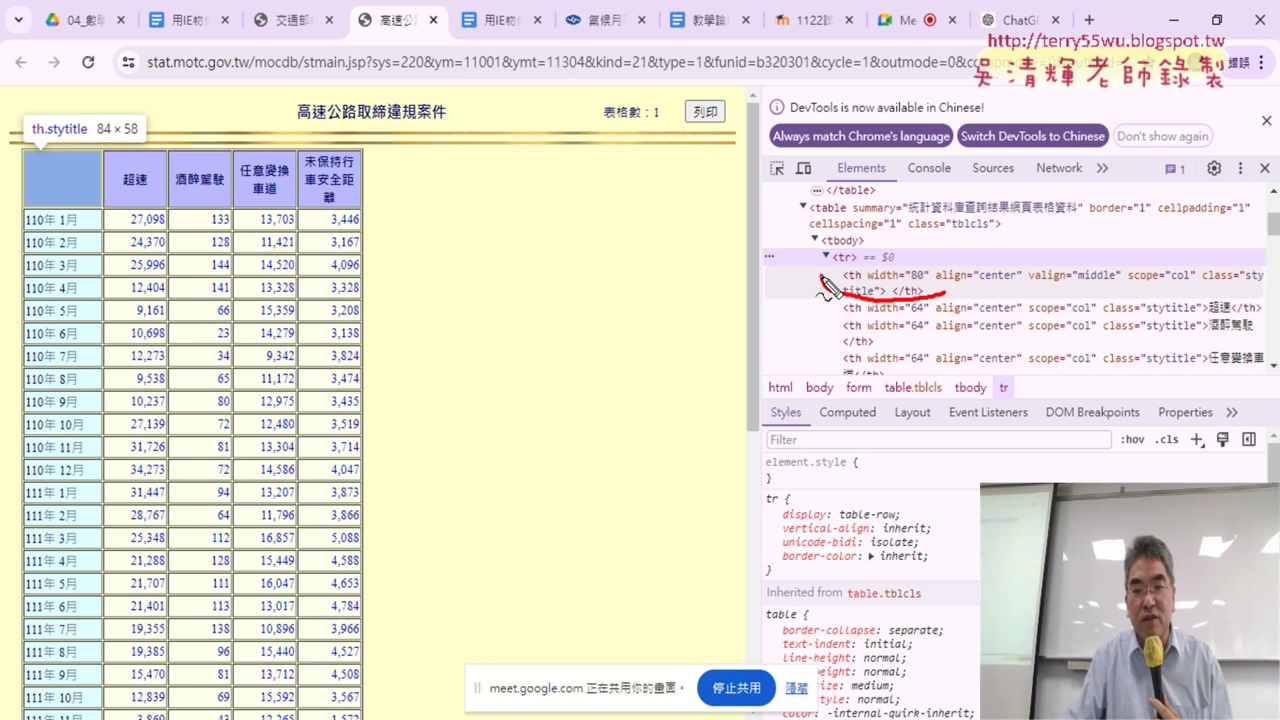
mouse_move(104, 213)
left_mouse_down()
mouse_move(143, 133)
mouse_move(104, 214)
left_mouse_up()
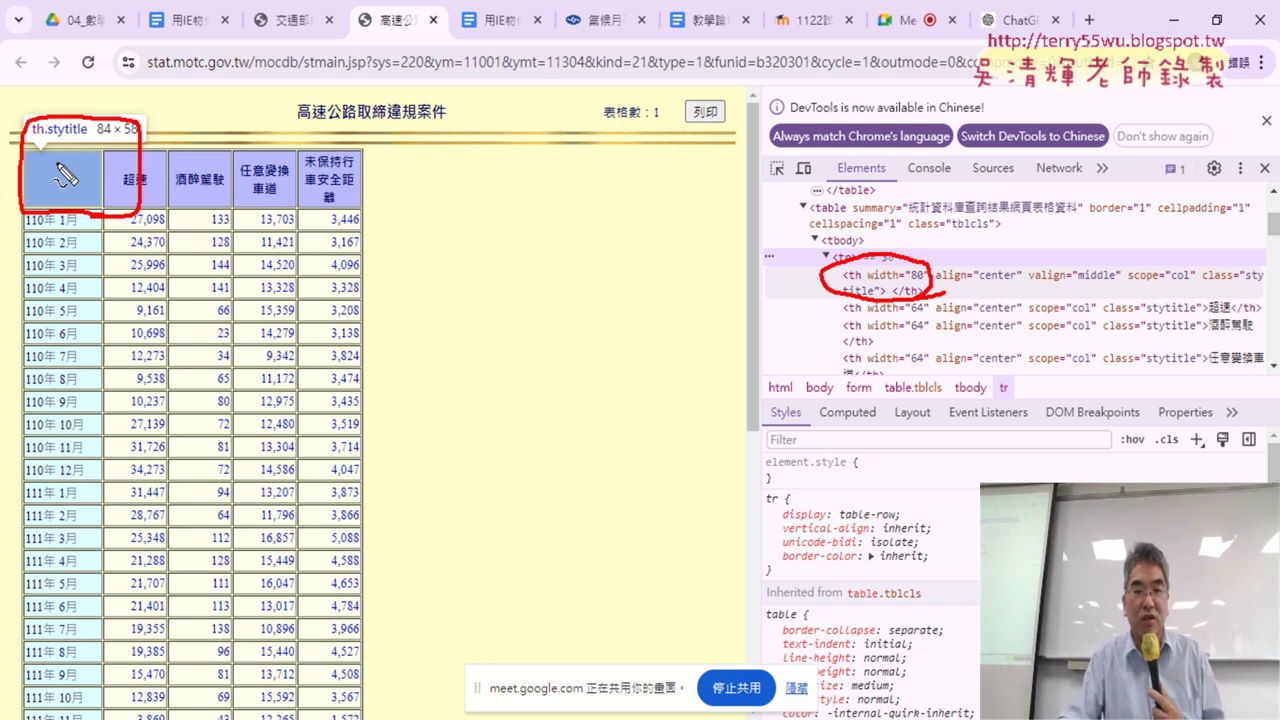
key("Escape")
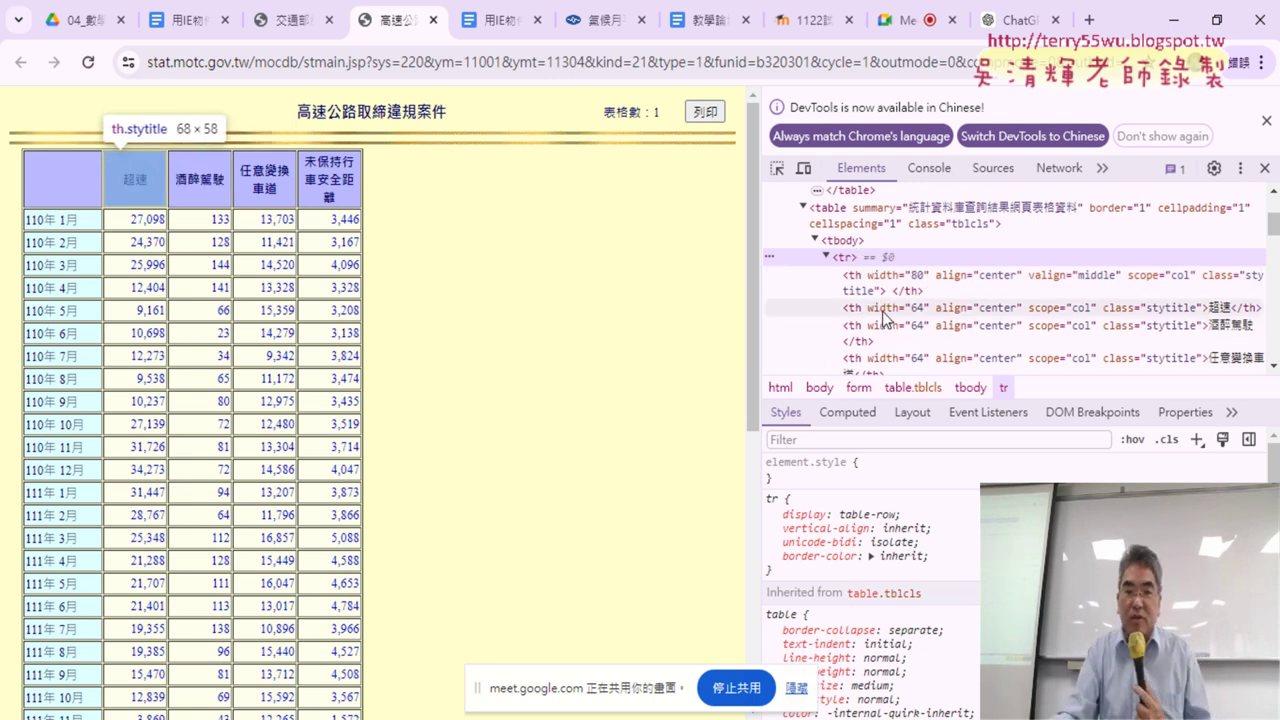
left_click(1222, 312)
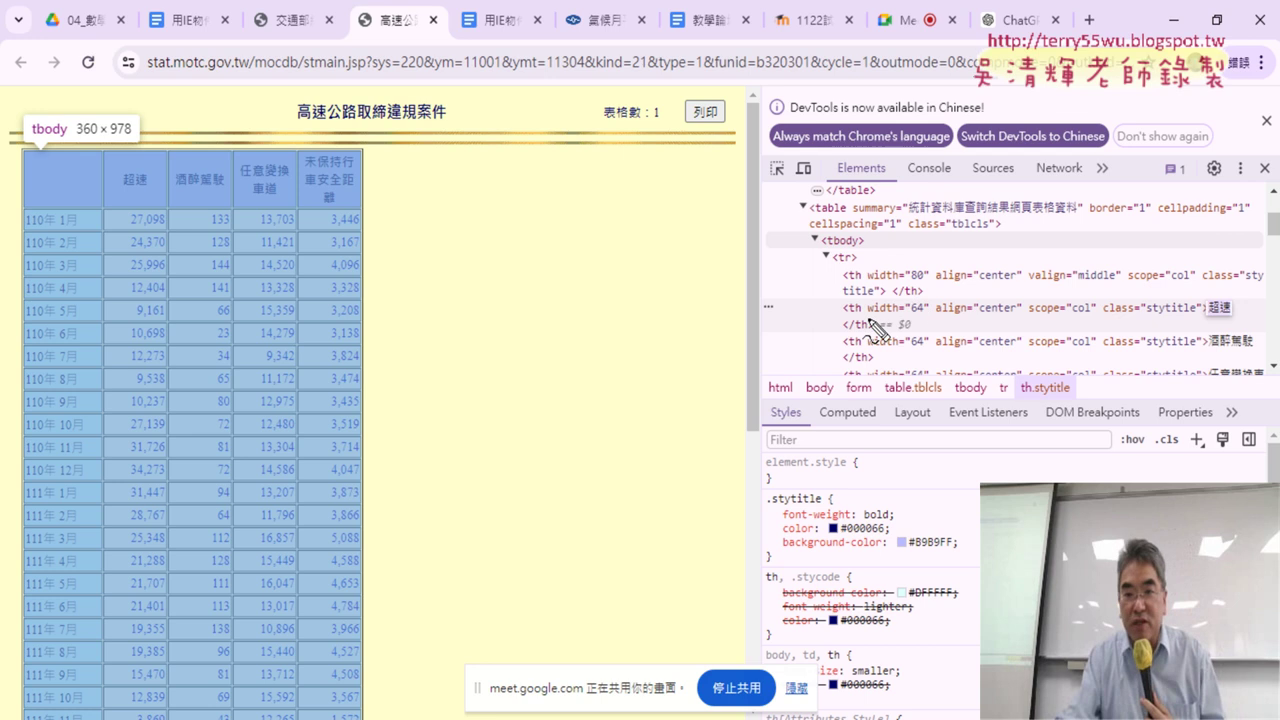
mouse_move(834, 311)
left_mouse_down()
mouse_move(868, 310)
mouse_move(878, 325)
left_mouse_up()
left_click_drag(1222, 326, 1236, 318)
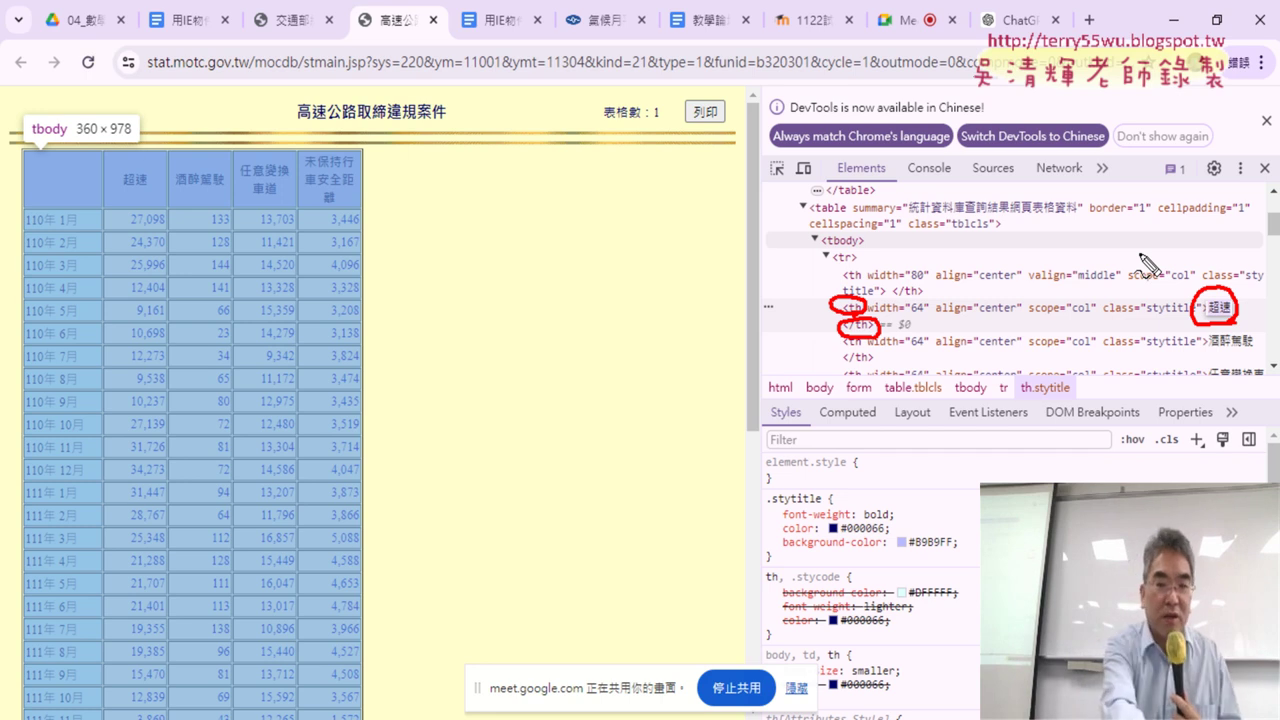
key("Escape")
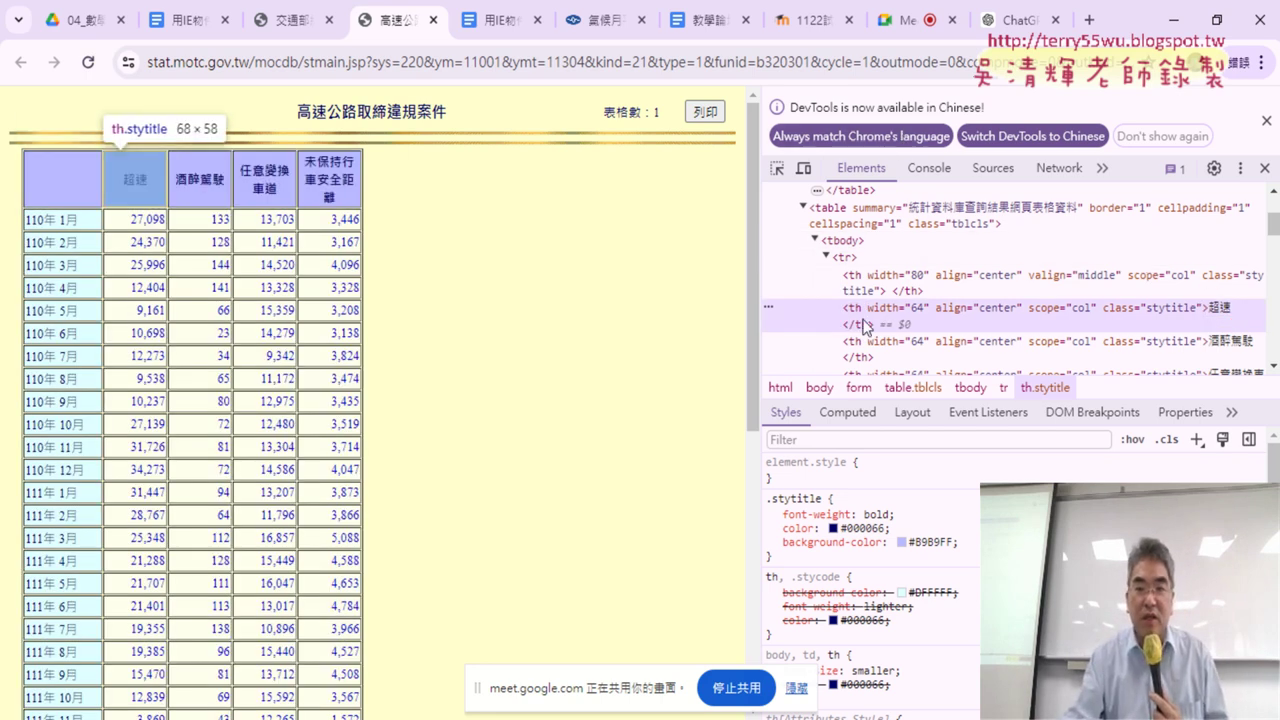
scroll(895, 305, "down", 2)
scroll(902, 235, "up", 1)
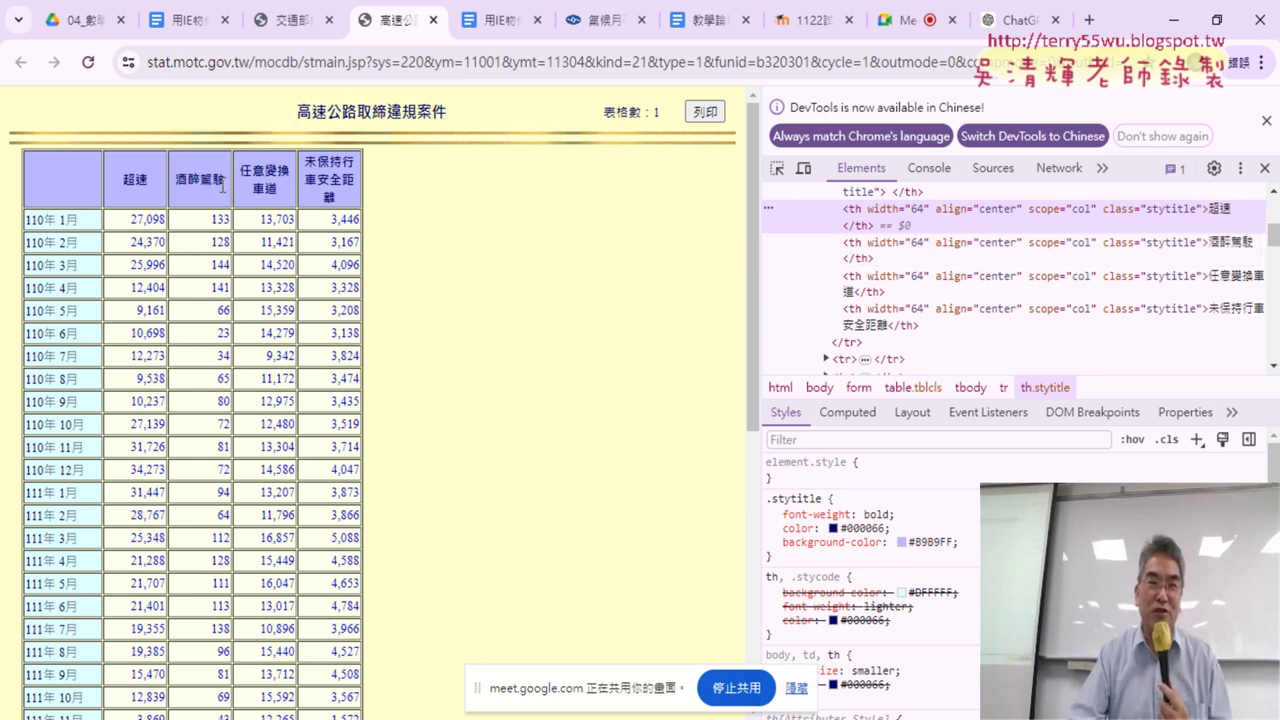
Copy the statistics page URL from the address bar and go to ChatGPT.
left_click(455, 62)
right_click(455, 62)
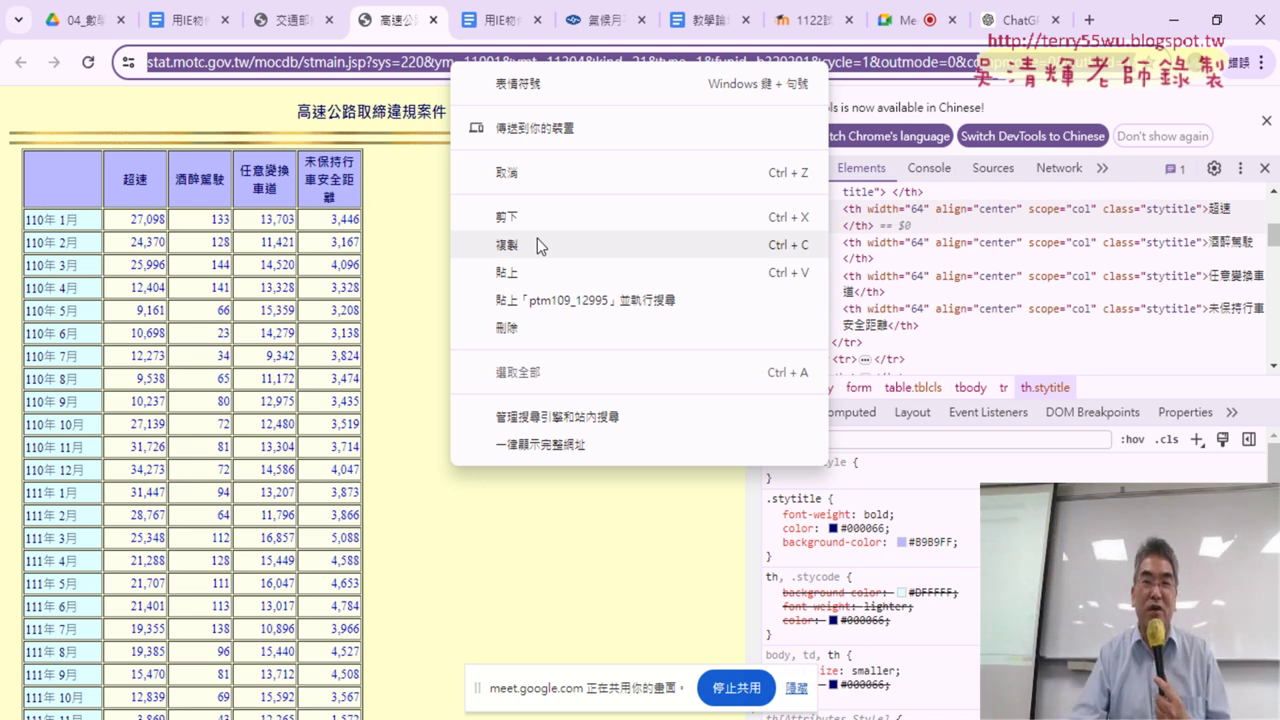
left_click(541, 246)
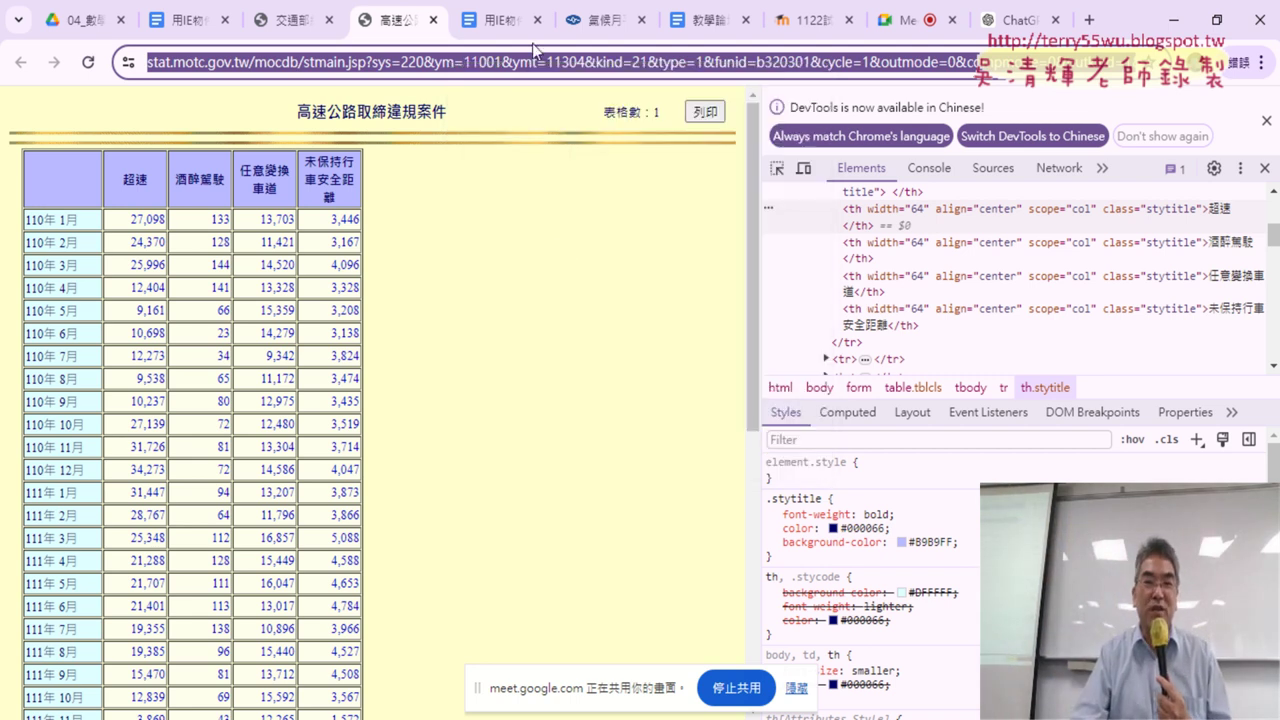
right_click(511, 68)
left_click(582, 246)
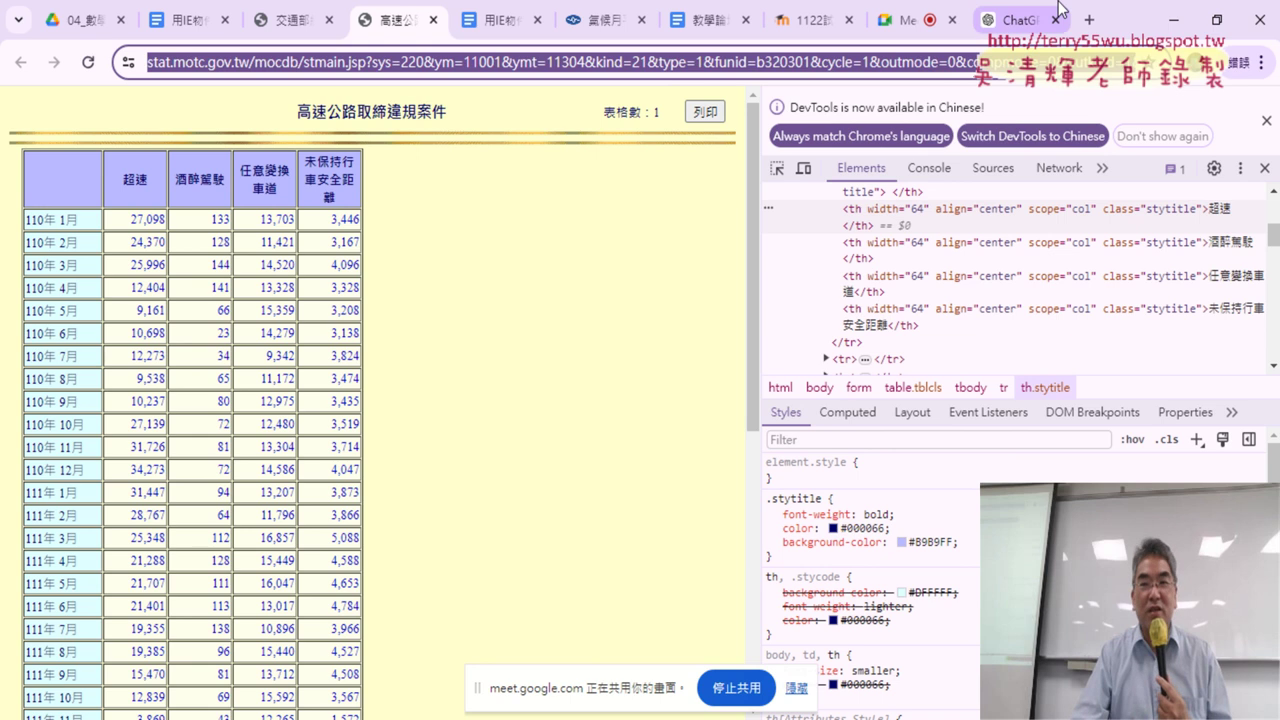
left_click(1013, 18)
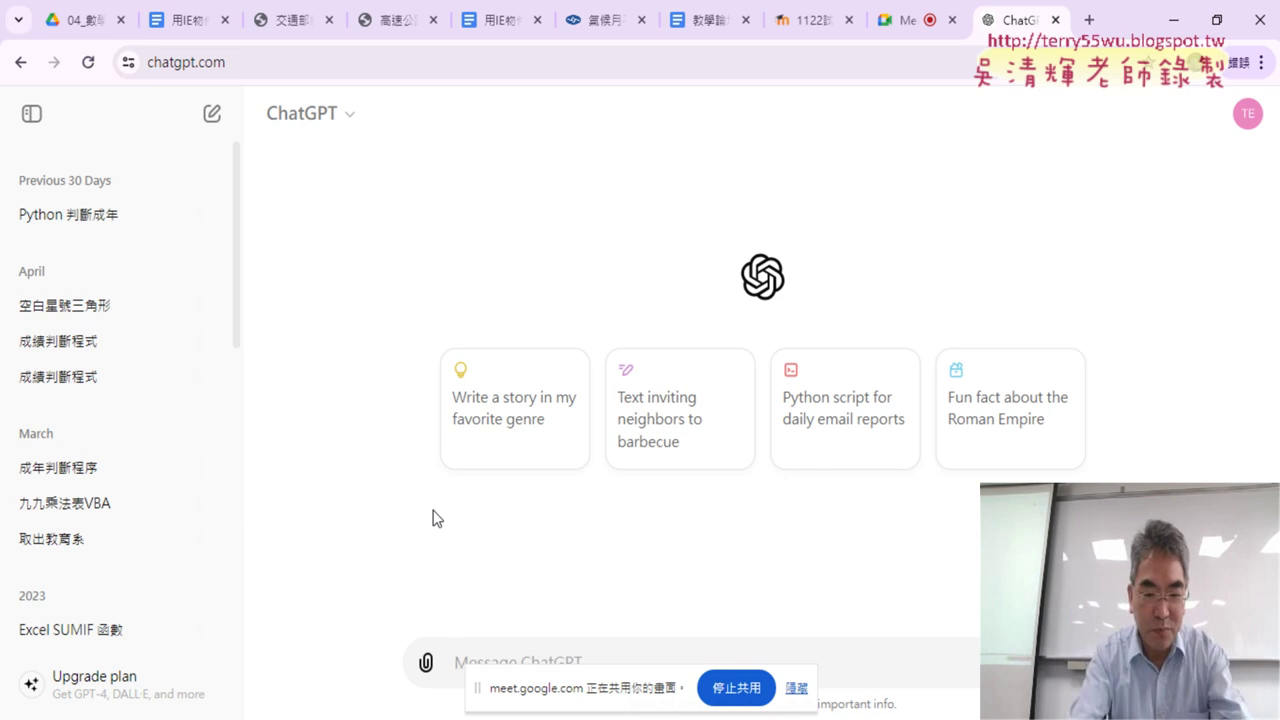
Send ChatGPT '請幫我撰寫下網頁資料程式，網址：' followed by the pasted statistics page URL.
left_click(804, 693)
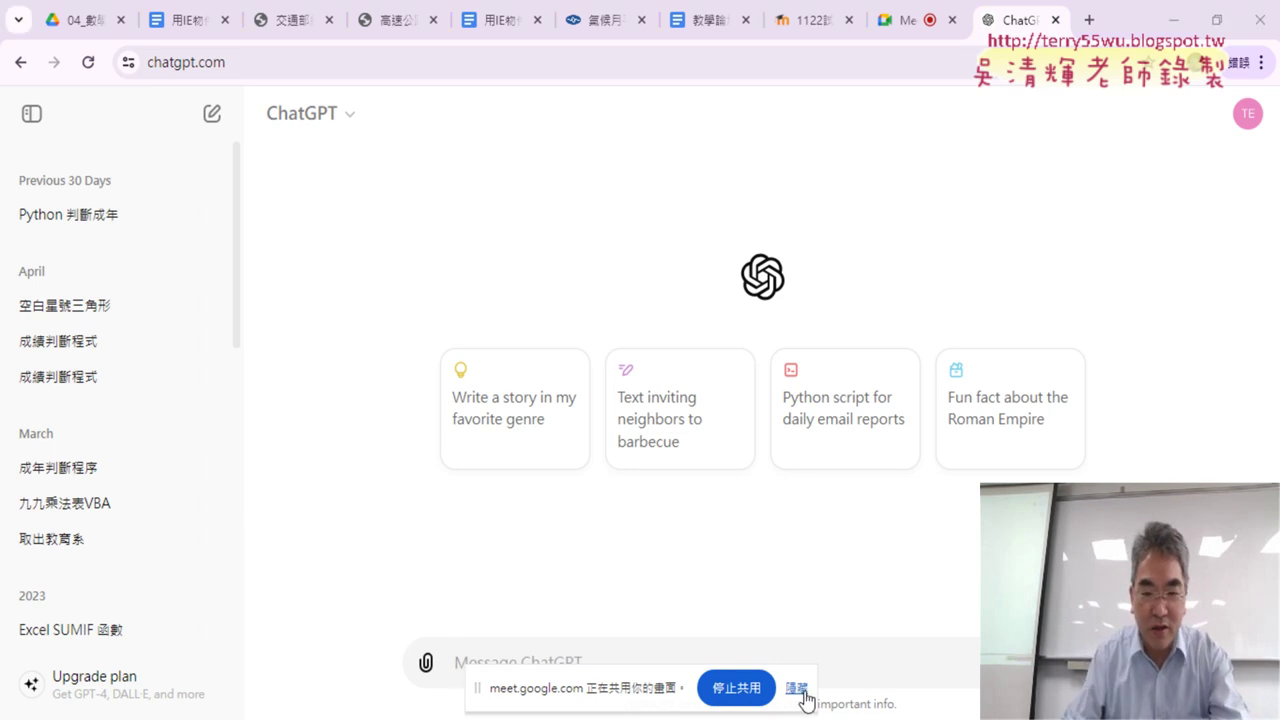
type("<-")
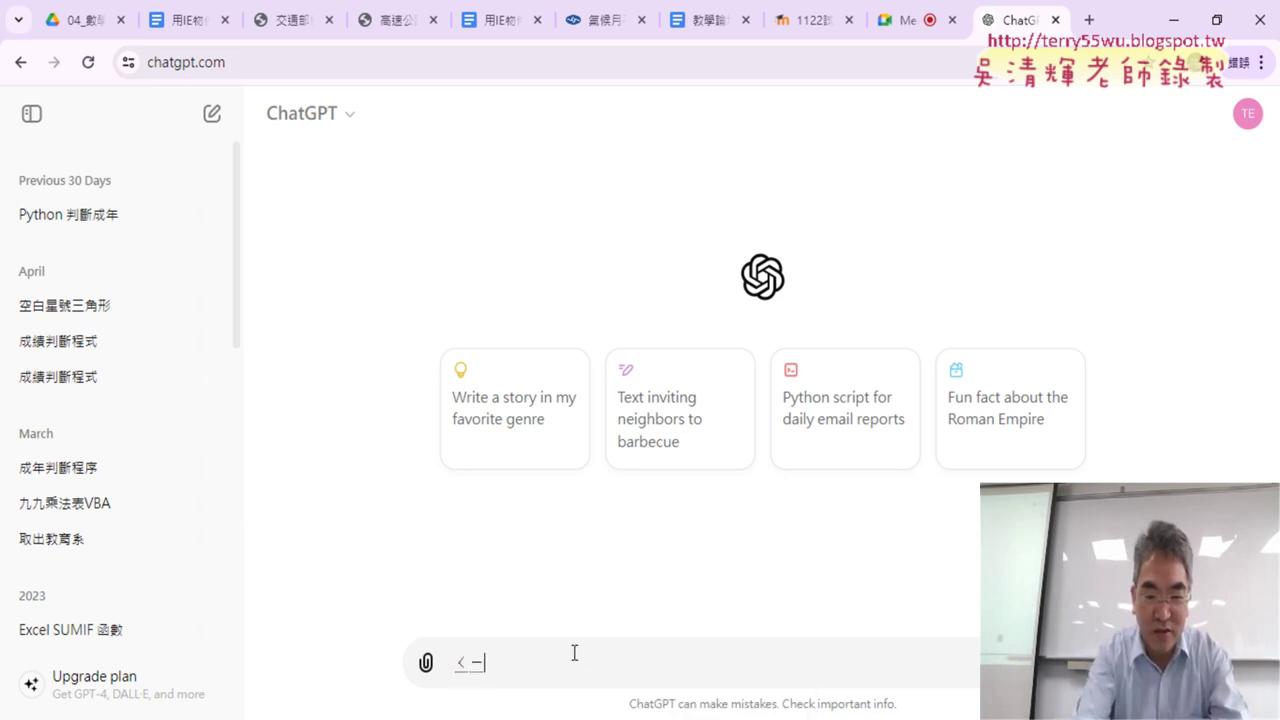
type("請")
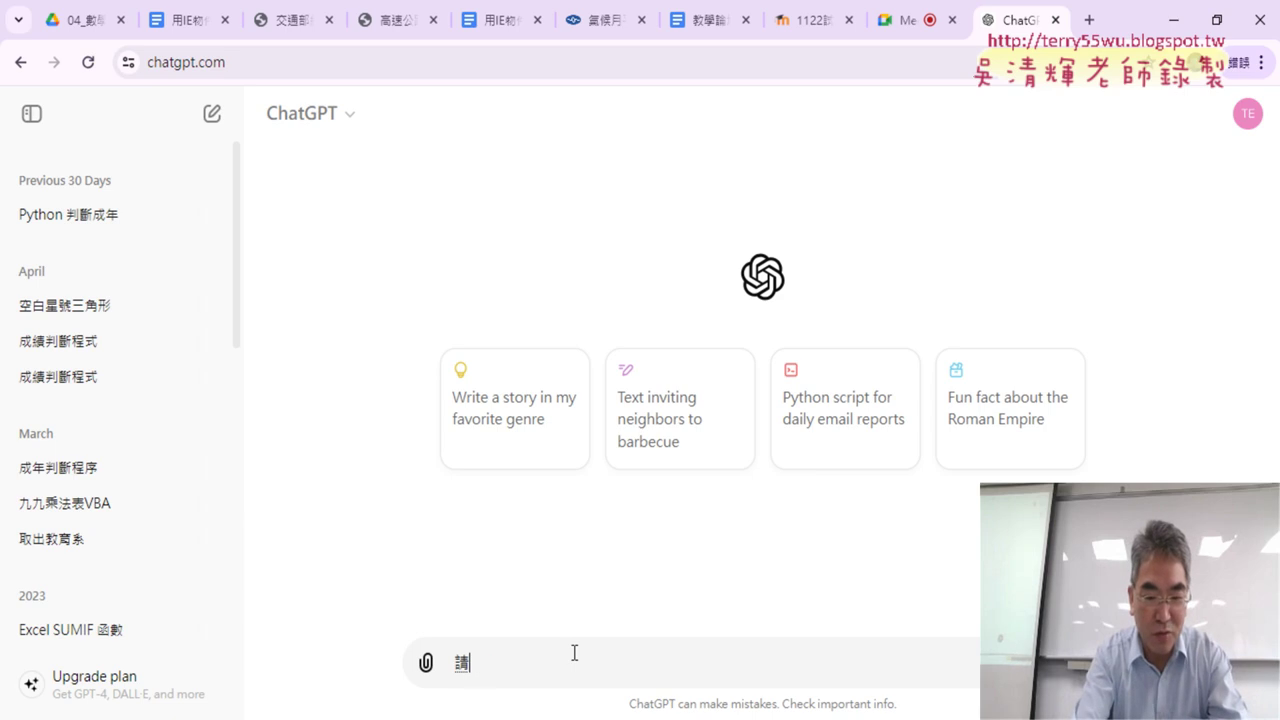
type("幫我ㄓ")
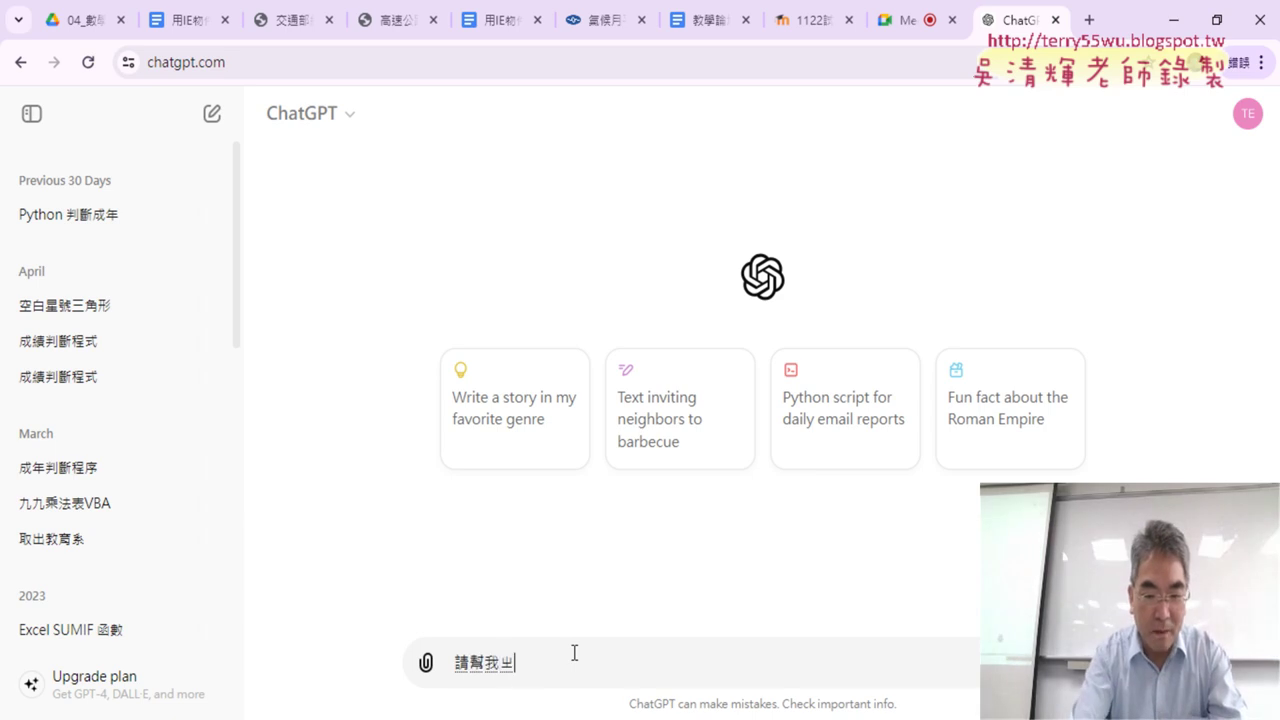
key("BackSpace")
type("撰寫ㄒㄧㄚ")
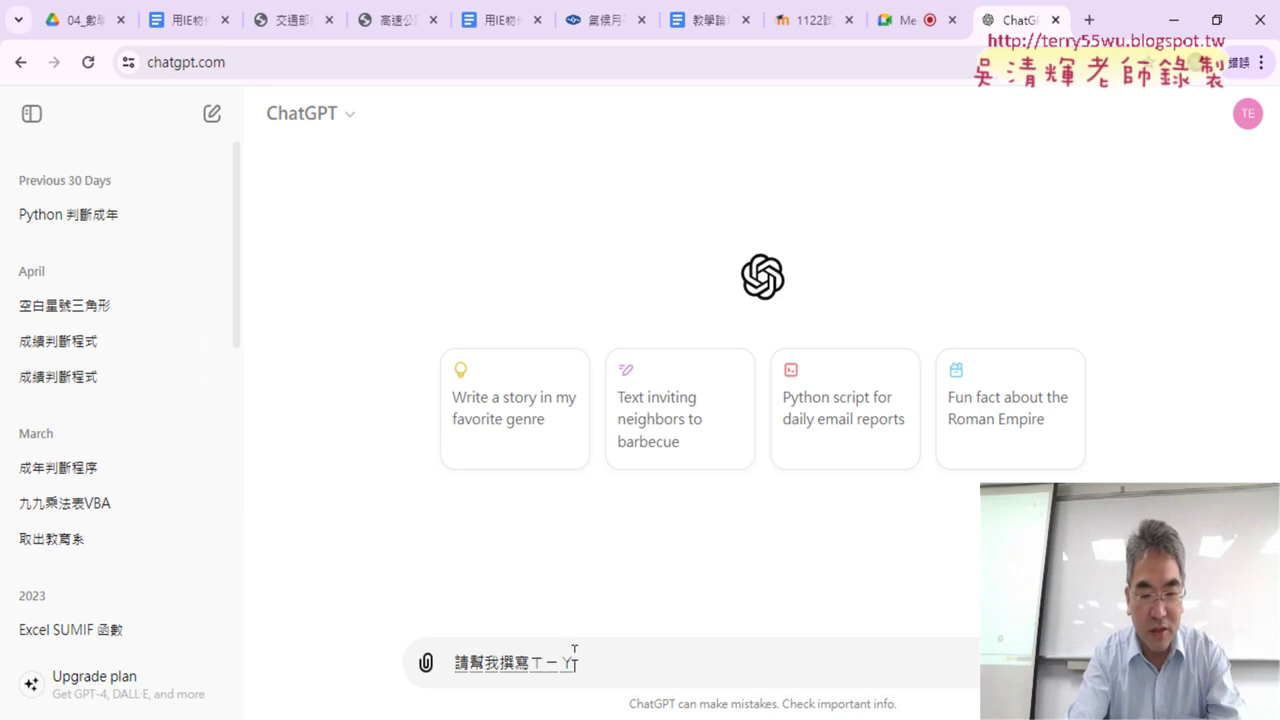
key("BackSpace")
key("BackSpace")
key("BackSpace")
type("下載")
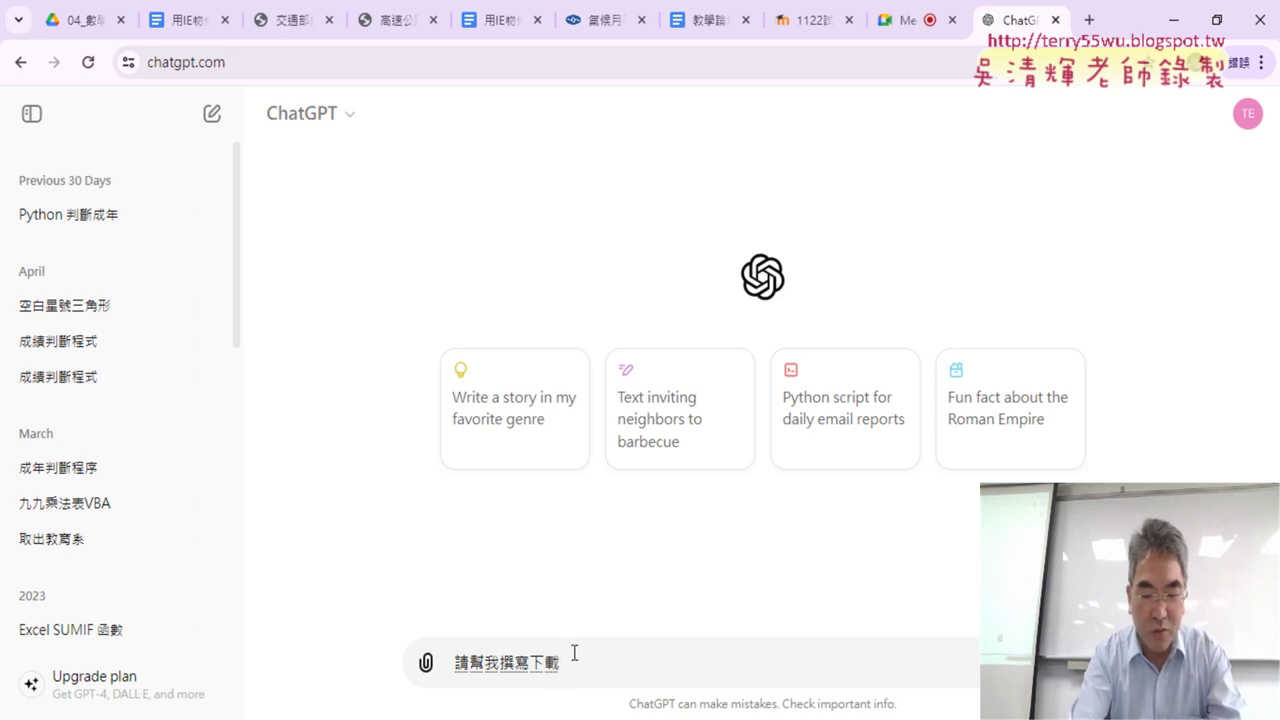
type("網頁資料的V")
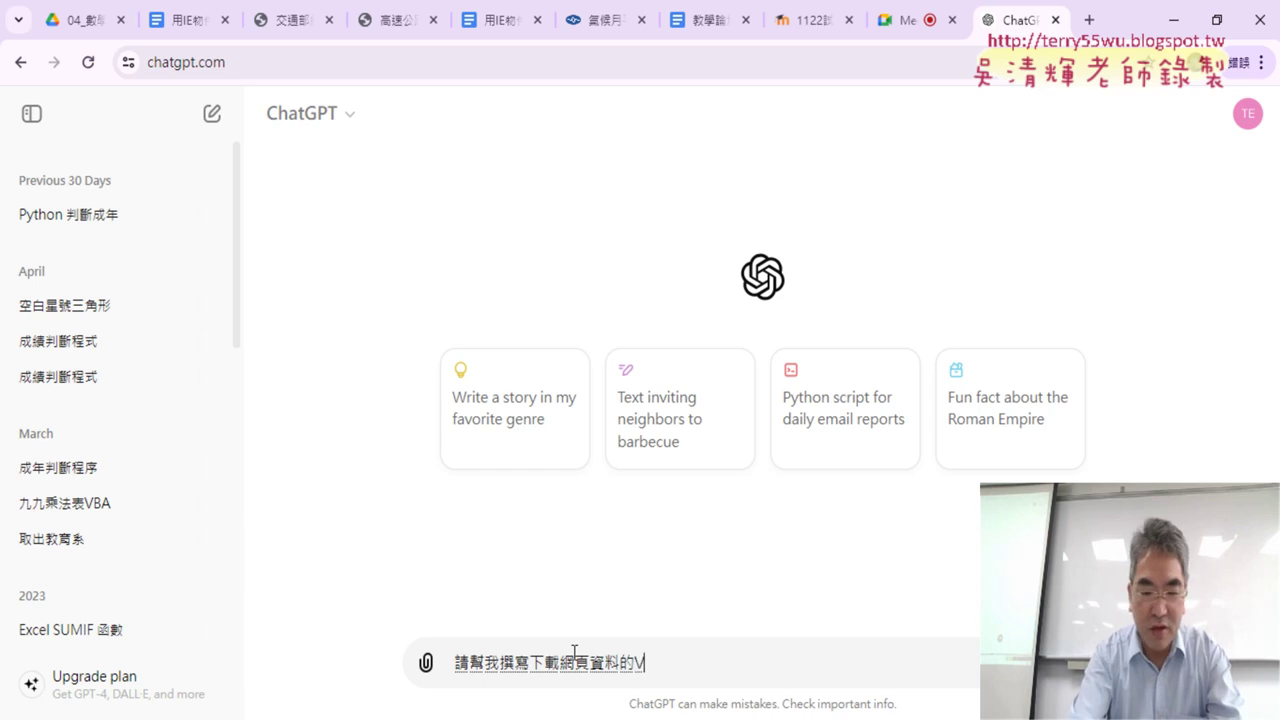
type("BA城市")
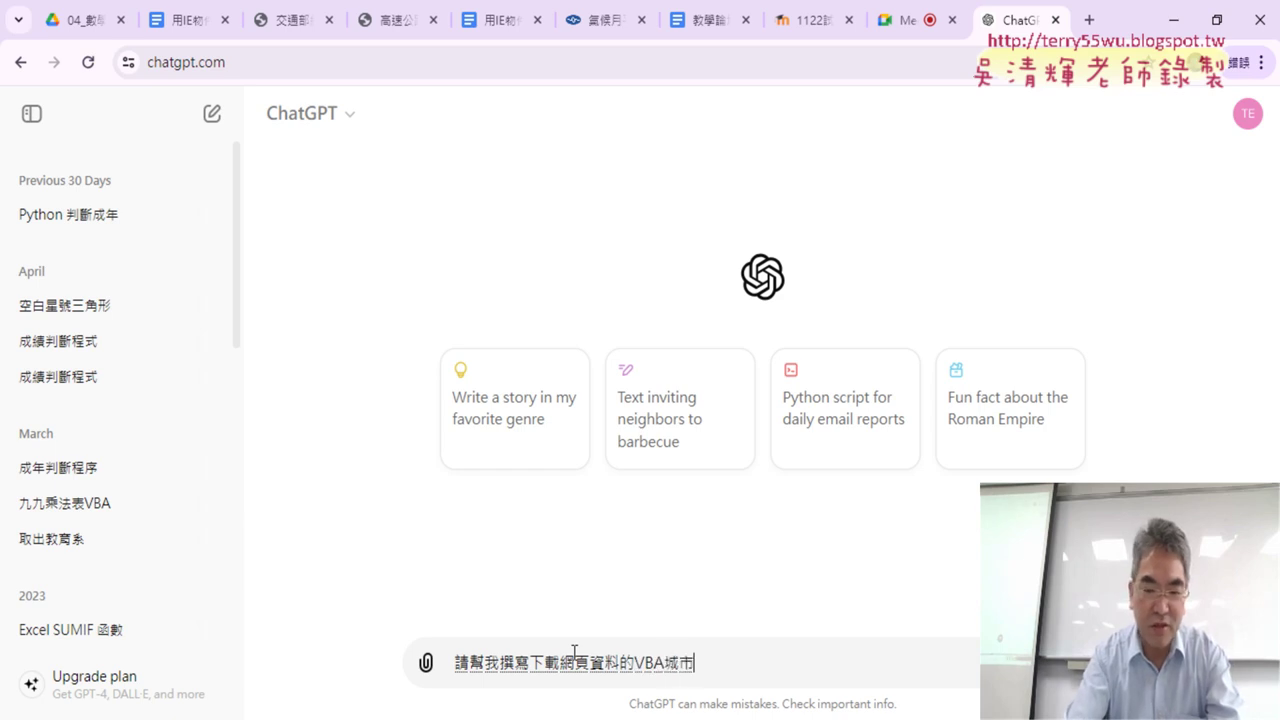
key("Down")
key("Down")
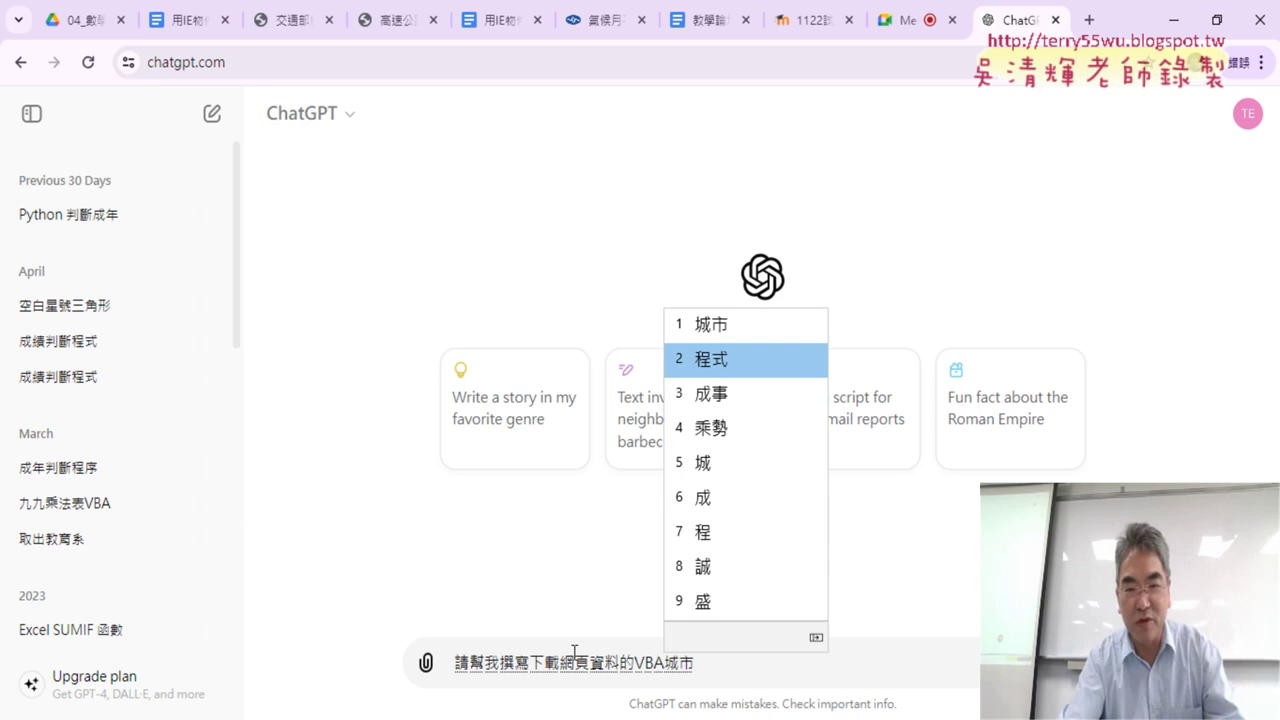
key("Return")
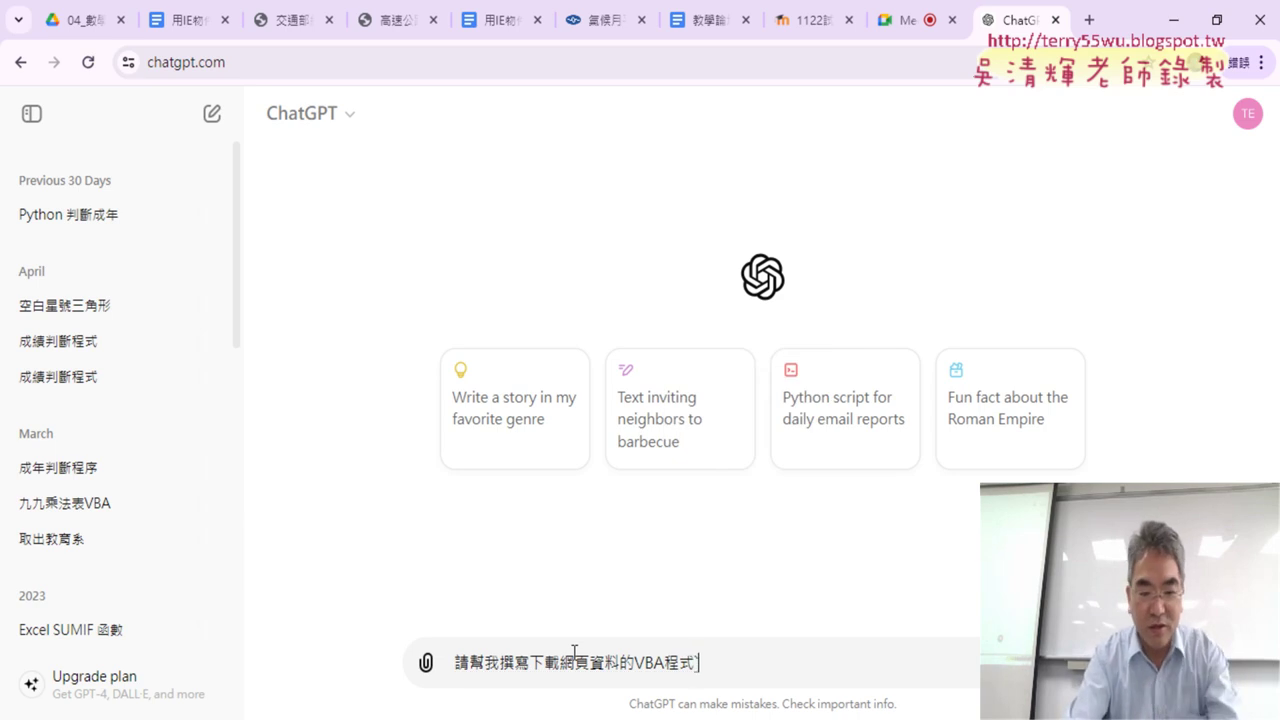
type("，")
type("網址")
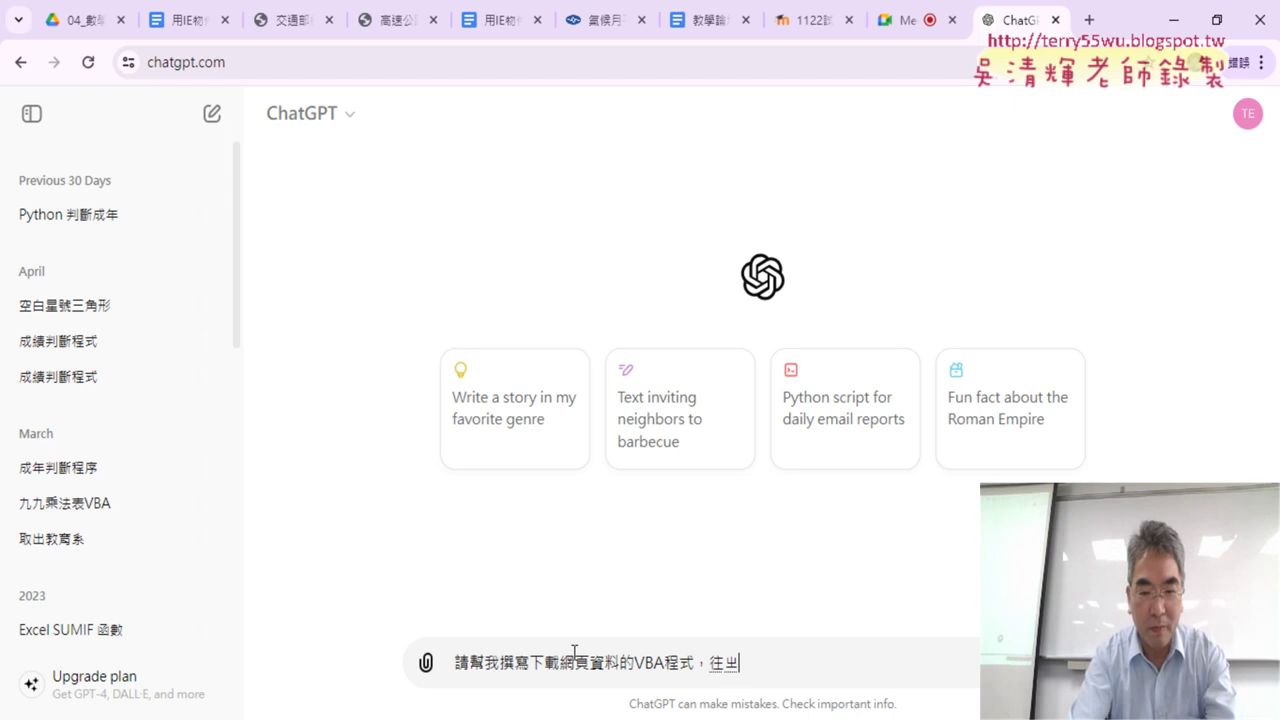
type("：")
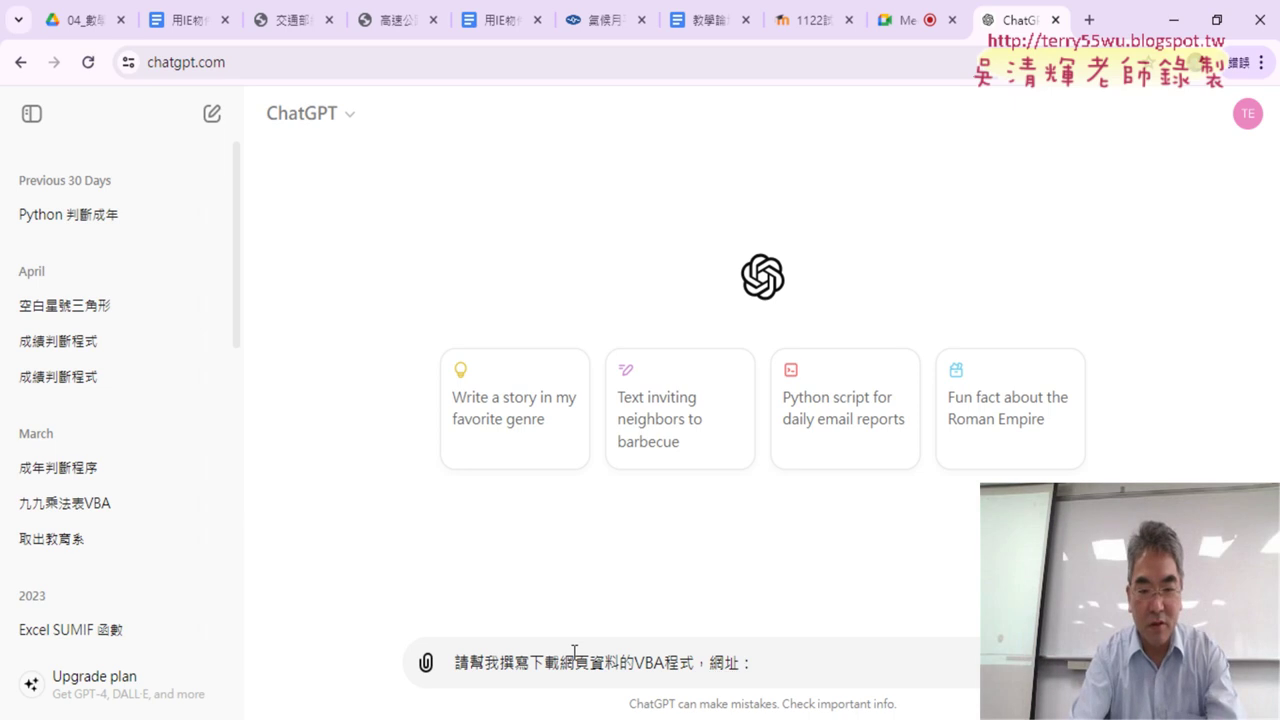
key("ctrl+v")
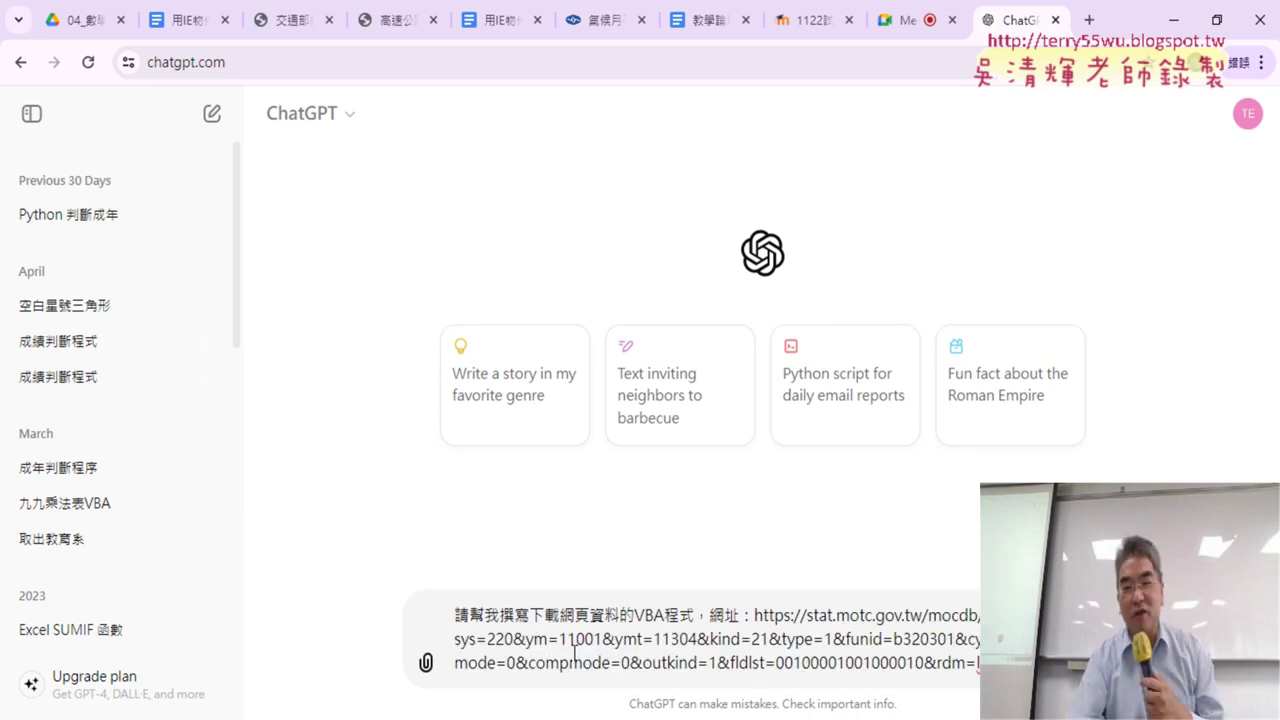
key("Return")
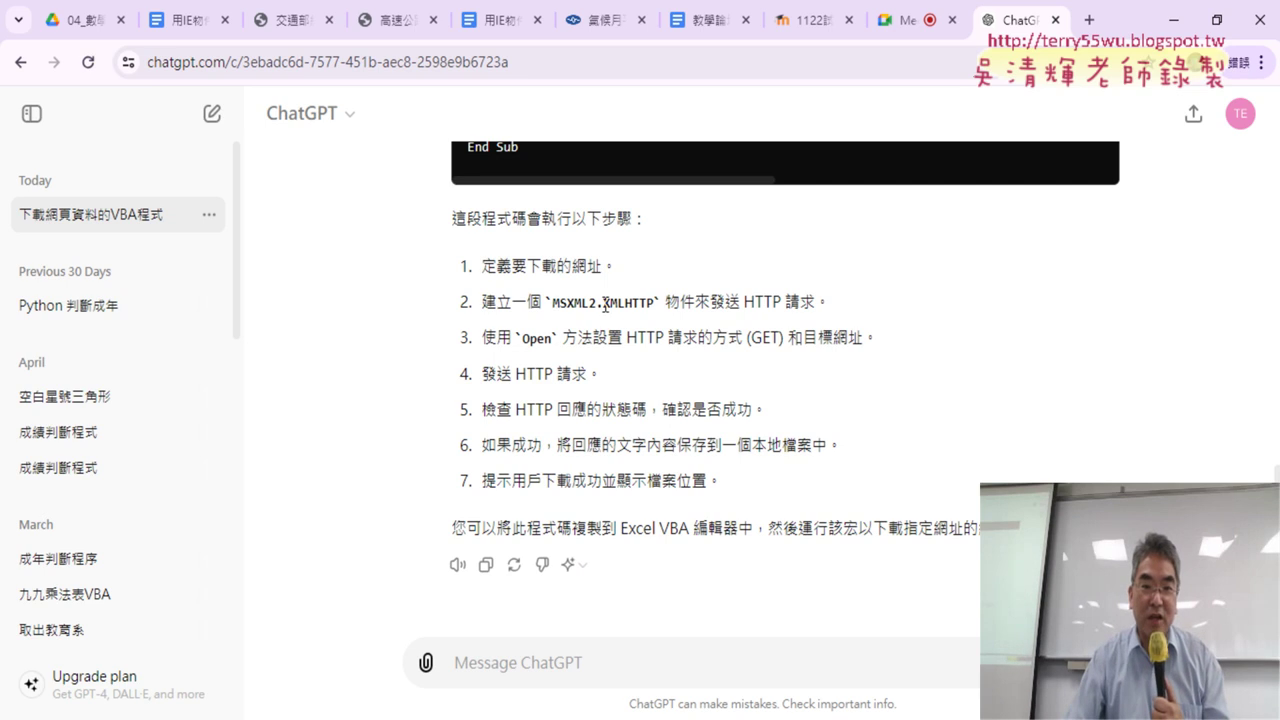
Scroll through the DownloadWebPage VBA code, highlighting XMLHTTP in explanation step 2.
left_click_drag(604, 302, 655, 302)
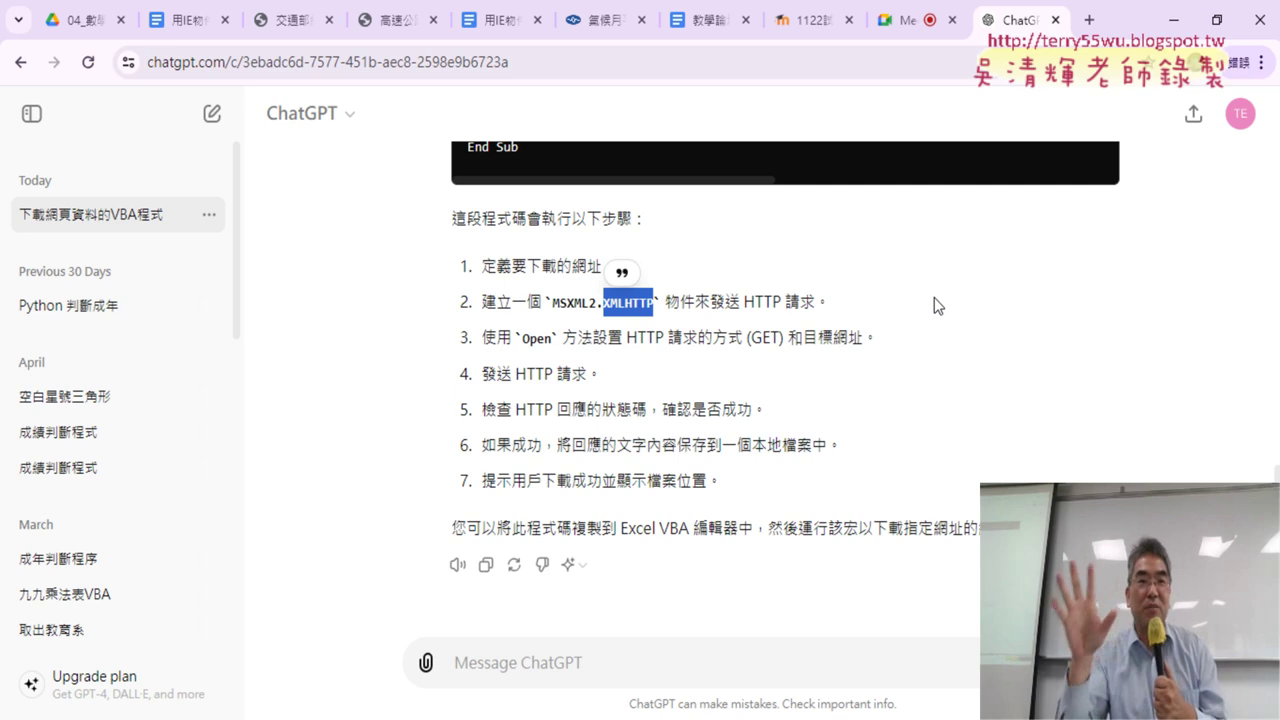
scroll(949, 326, "up", 5)
scroll(709, 320, "up", 3)
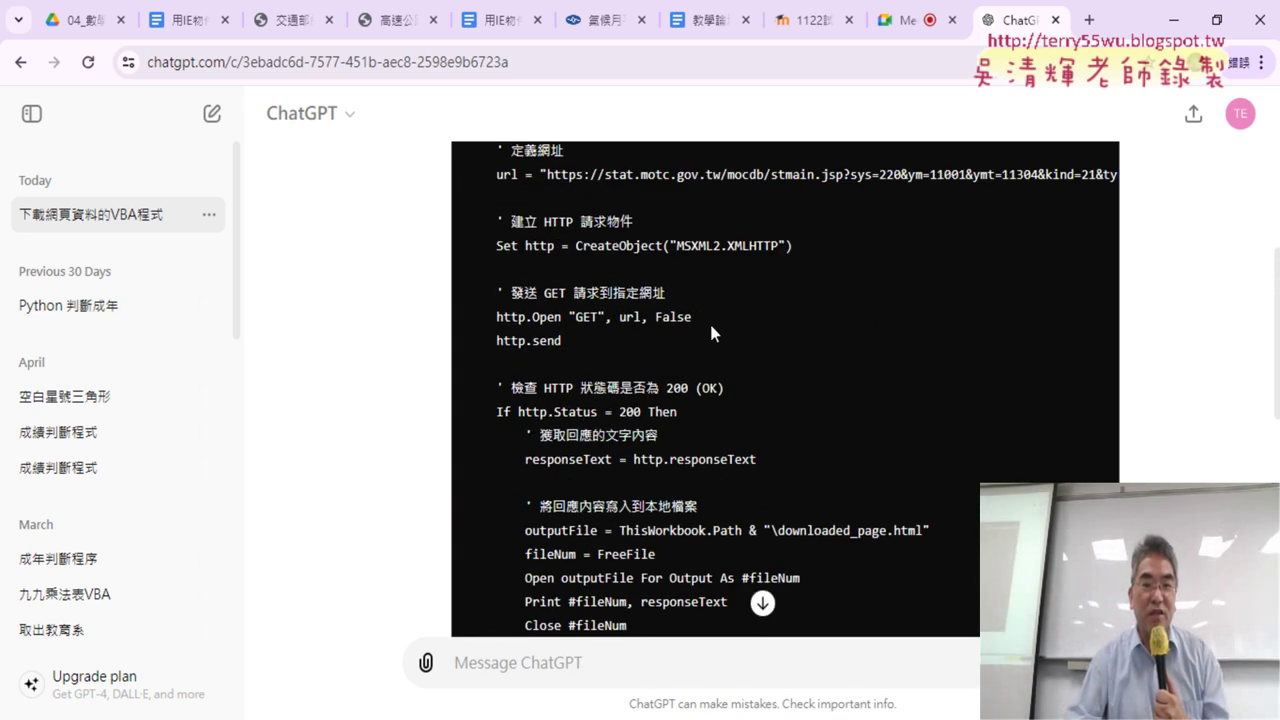
scroll(686, 316, "up", 2)
scroll(686, 316, "up", 1)
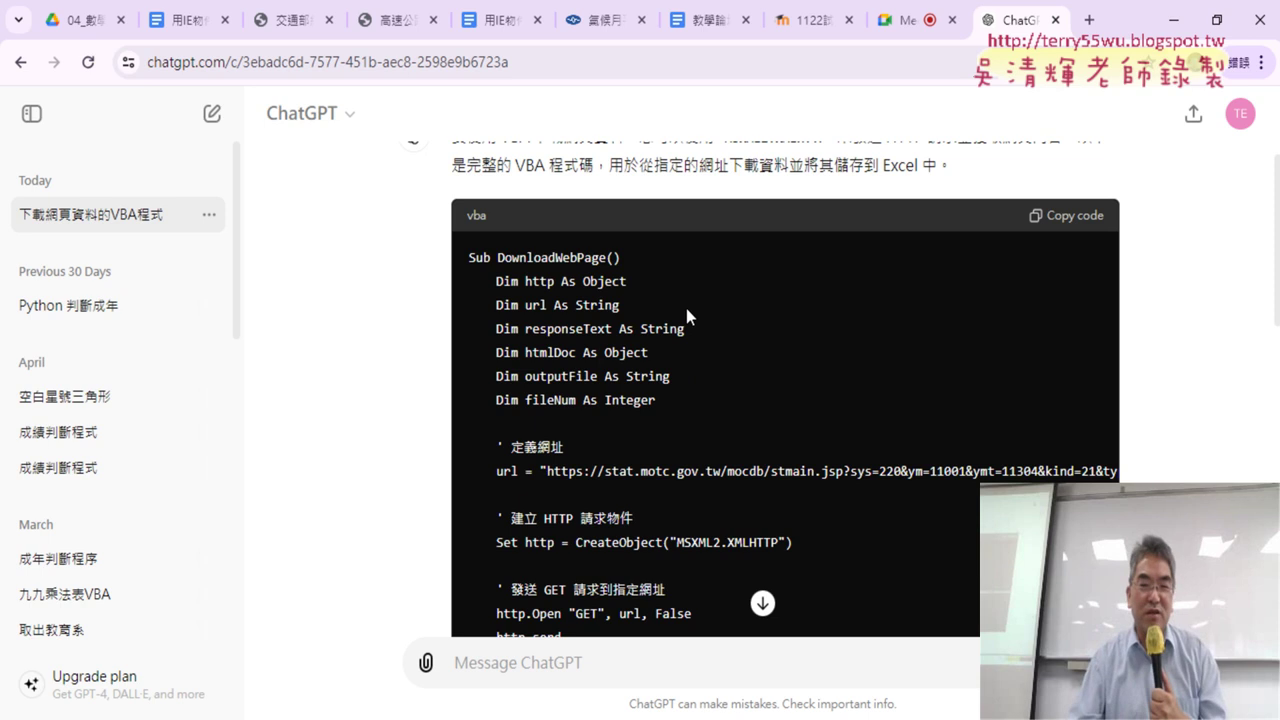
scroll(686, 316, "down", 4)
scroll(626, 298, "down", 6)
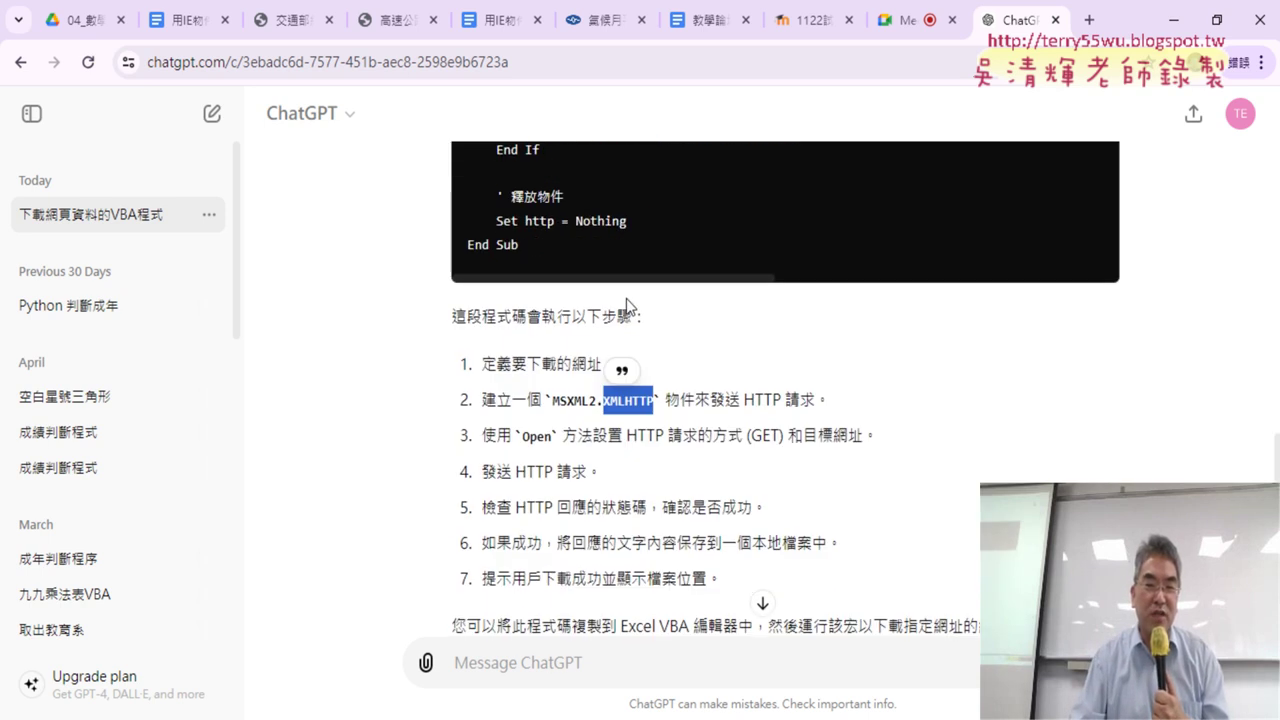
scroll(626, 298, "down", 1)
left_click(578, 660)
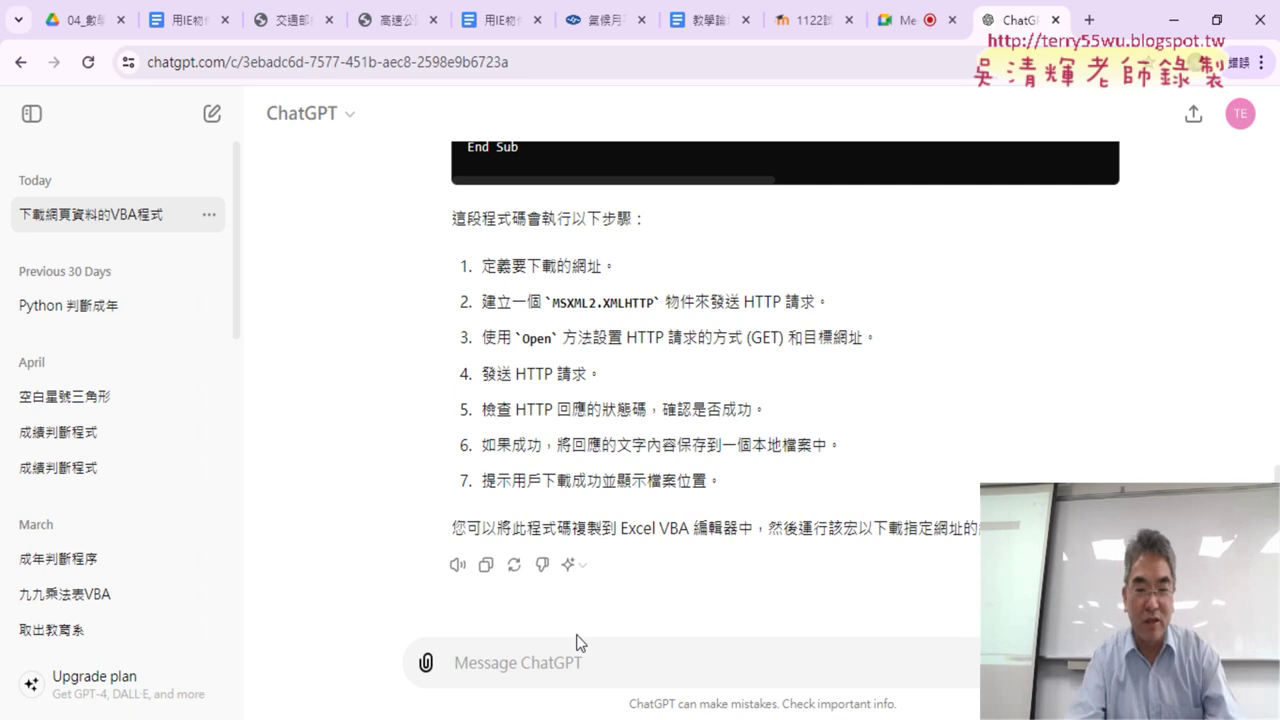
Ask ChatGPT to change the macro to use an IE object instead of XMLHTTP.
type("ㄑㄧ")
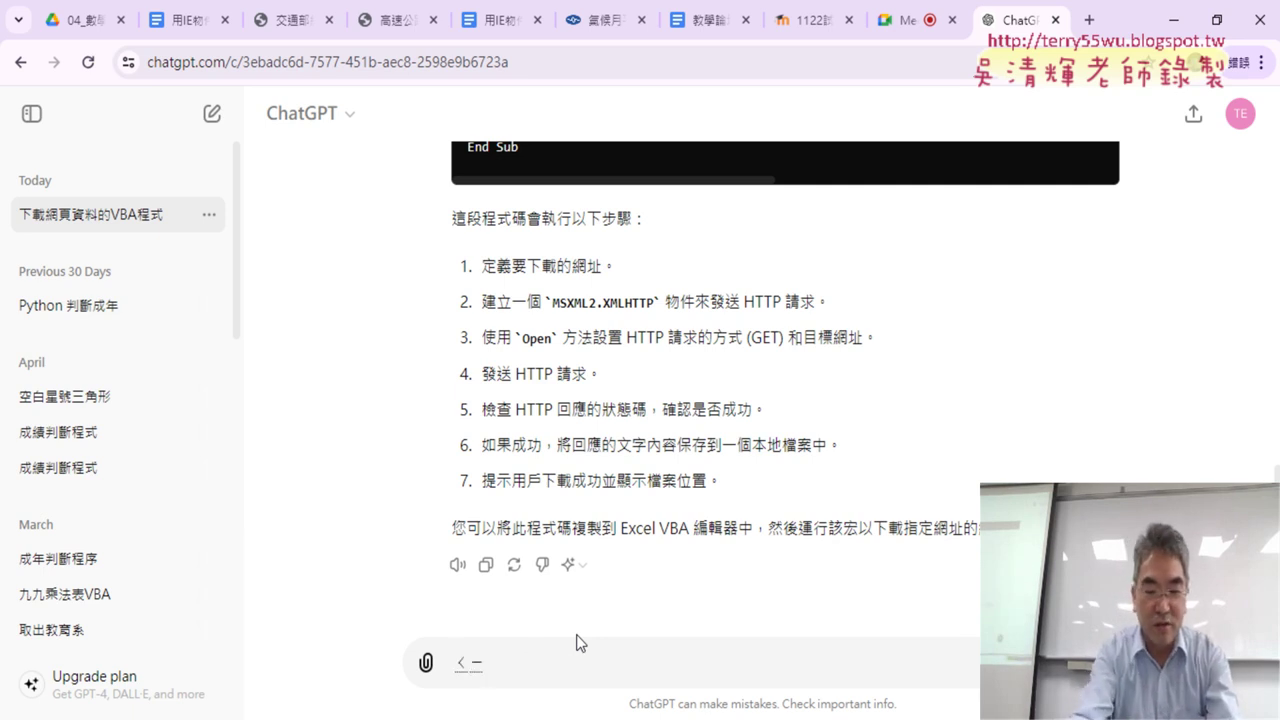
type("ㄥˇ")
key("space")
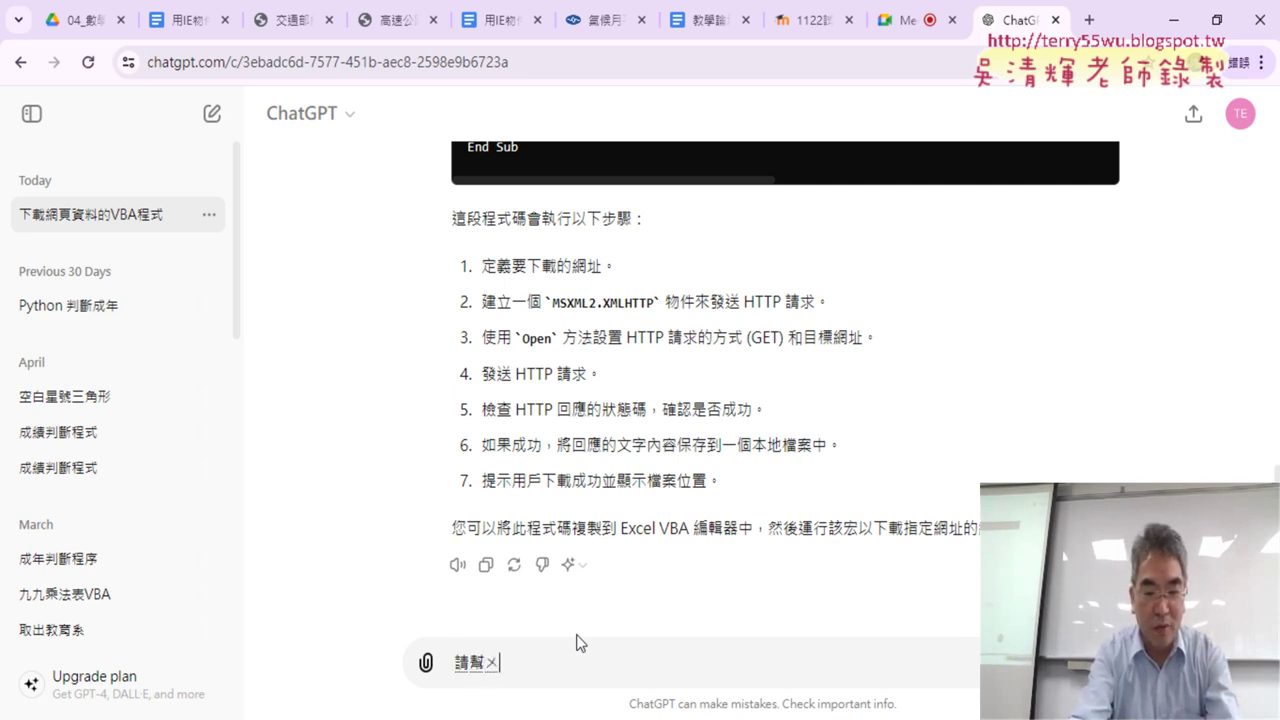
type("ㄨㄛˇ")
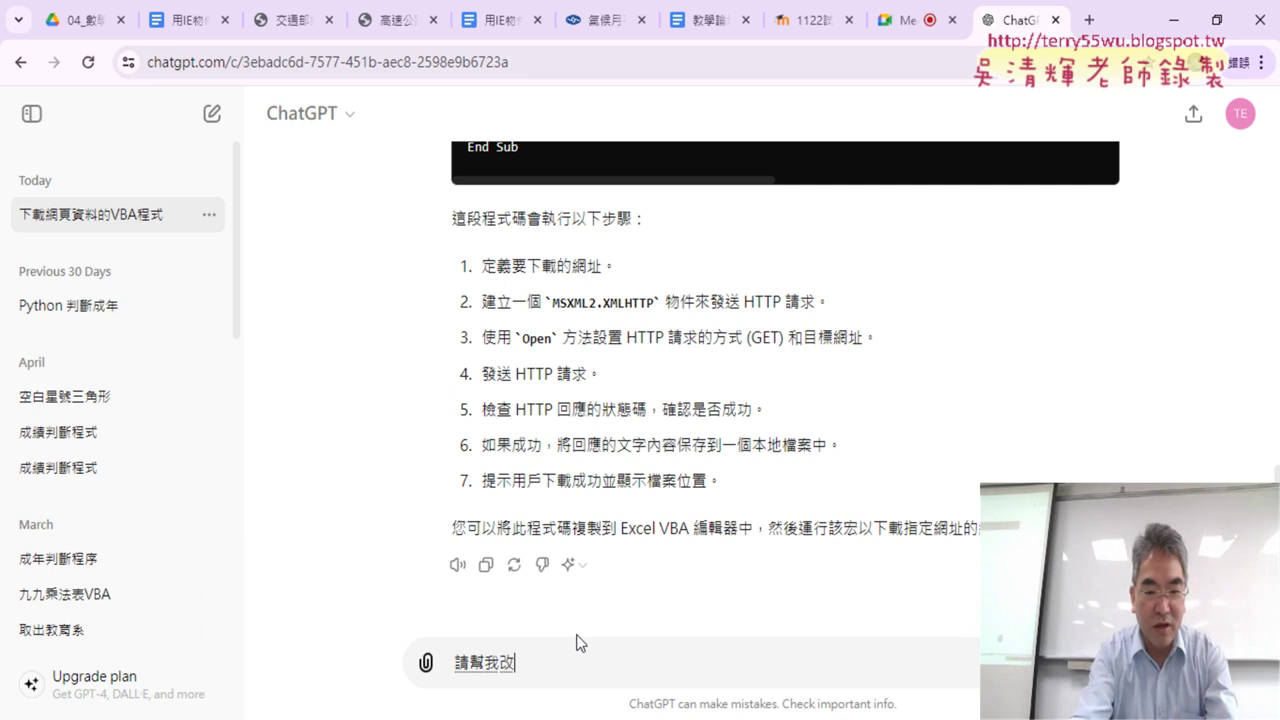
type("改為用")
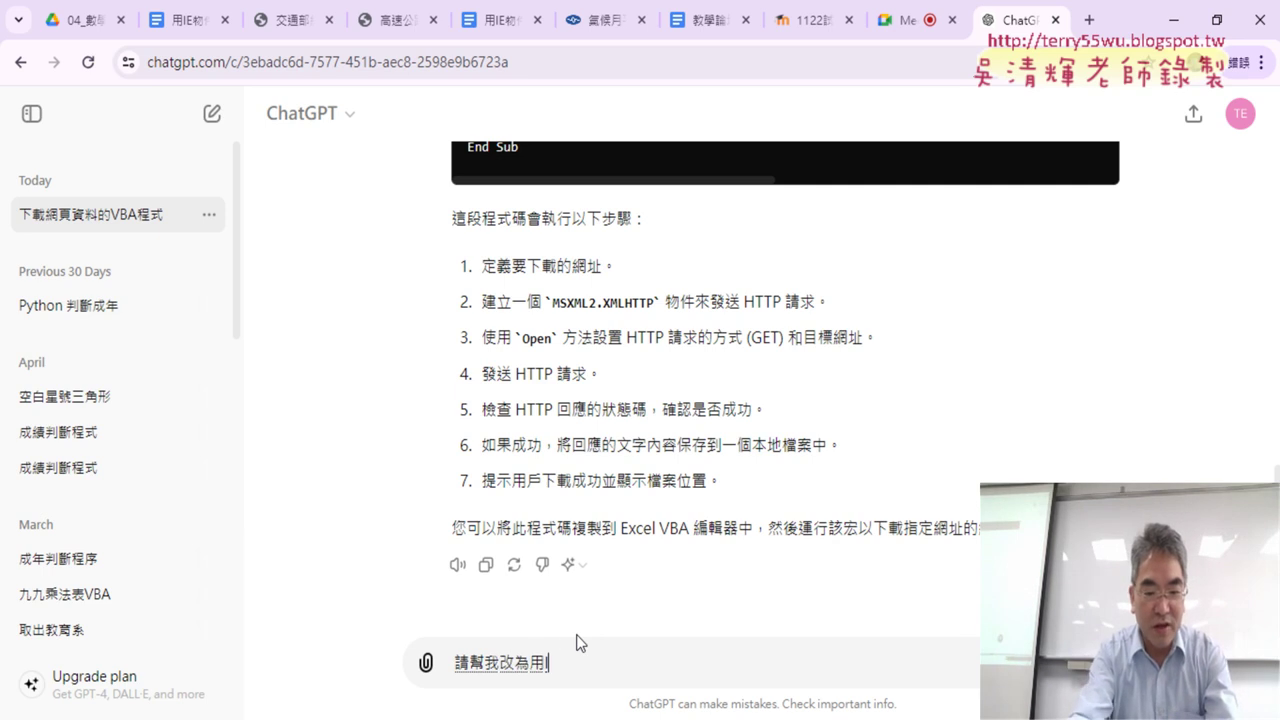
type("物一")
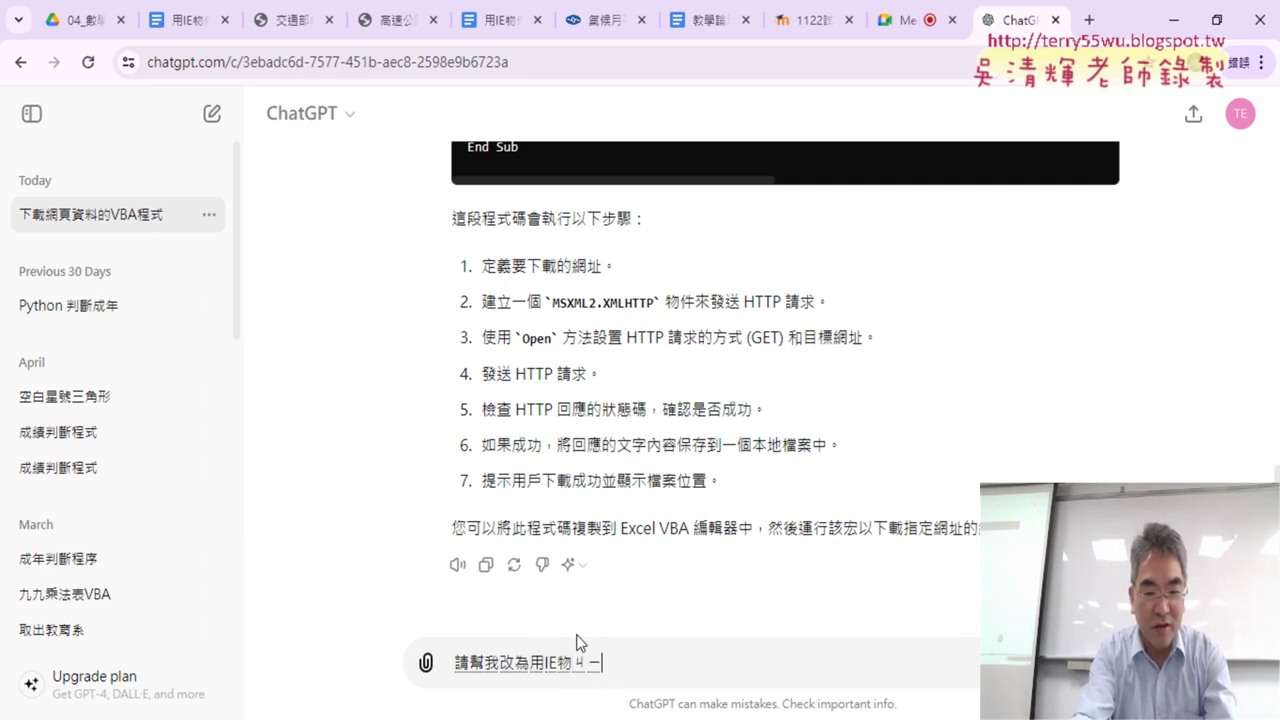
type("件")
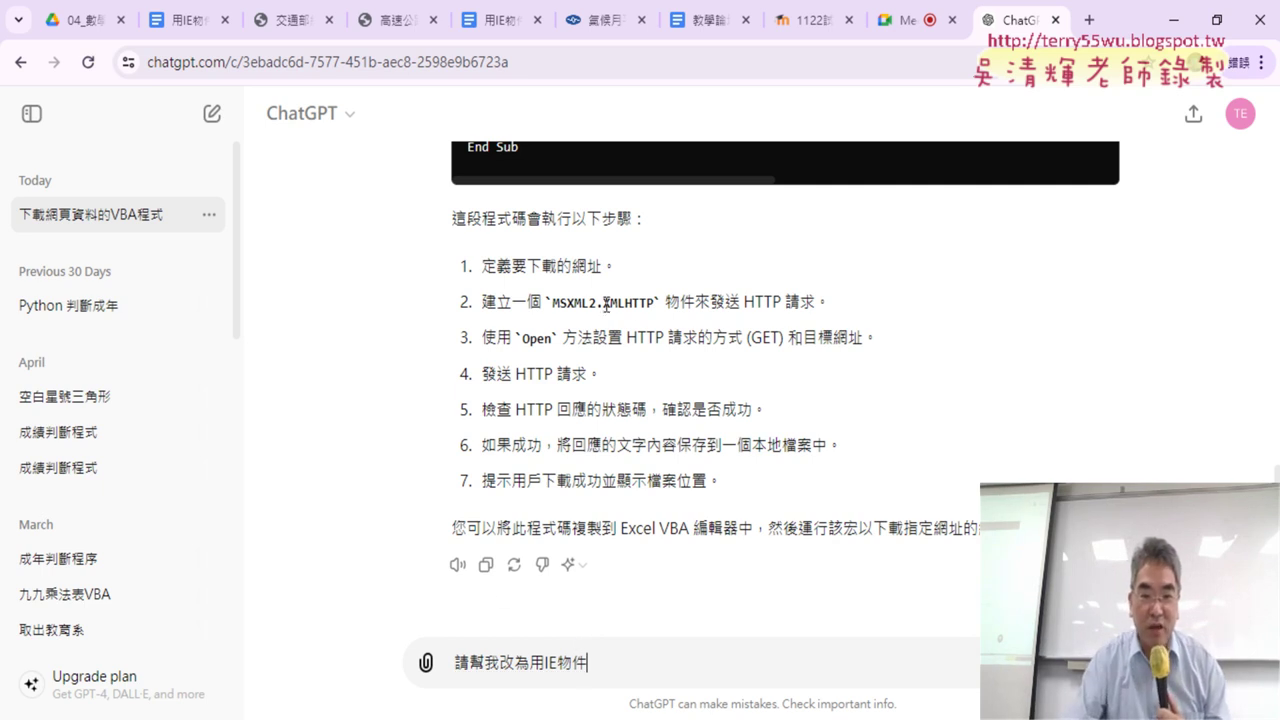
left_click_drag(604, 302, 695, 305)
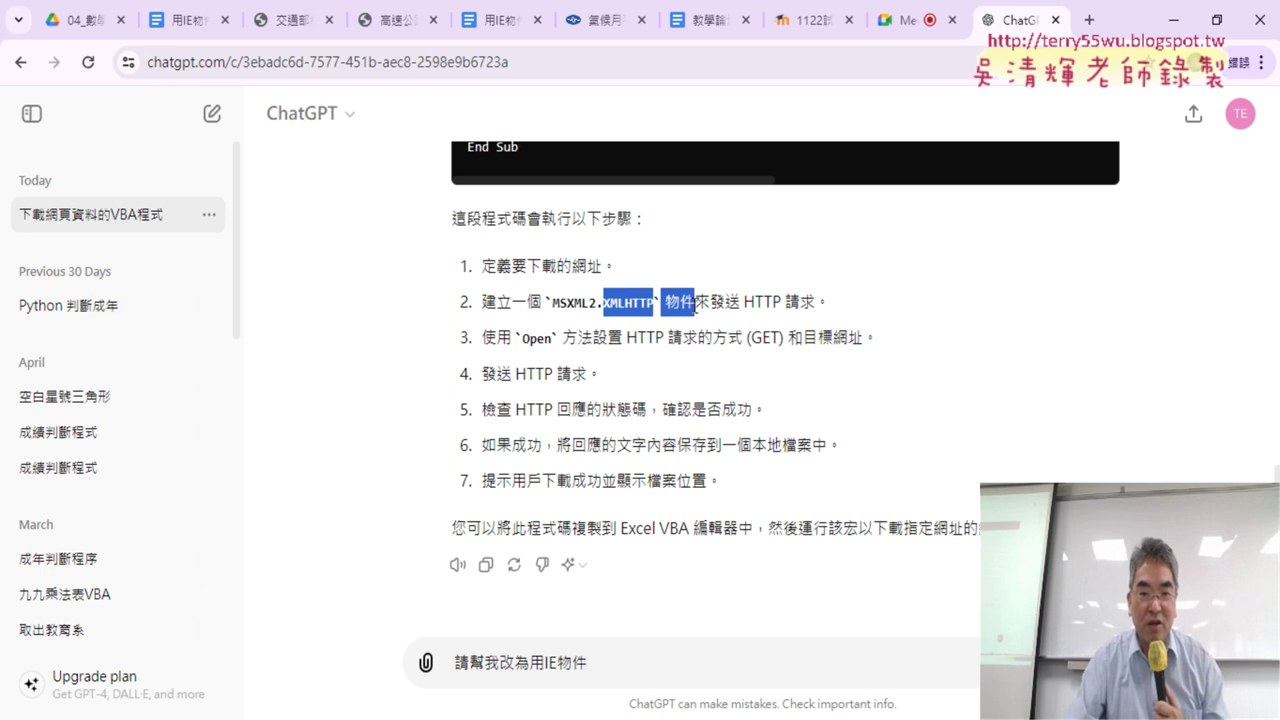
left_click(622, 667)
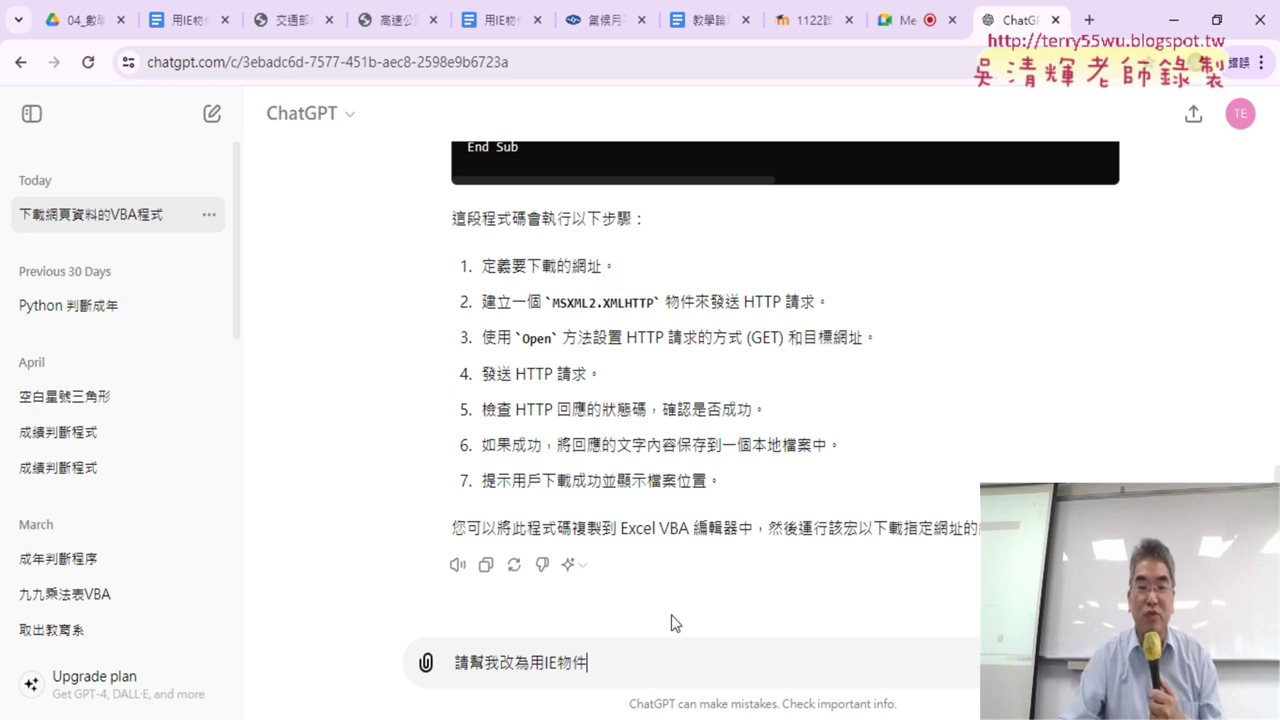
key("Return")
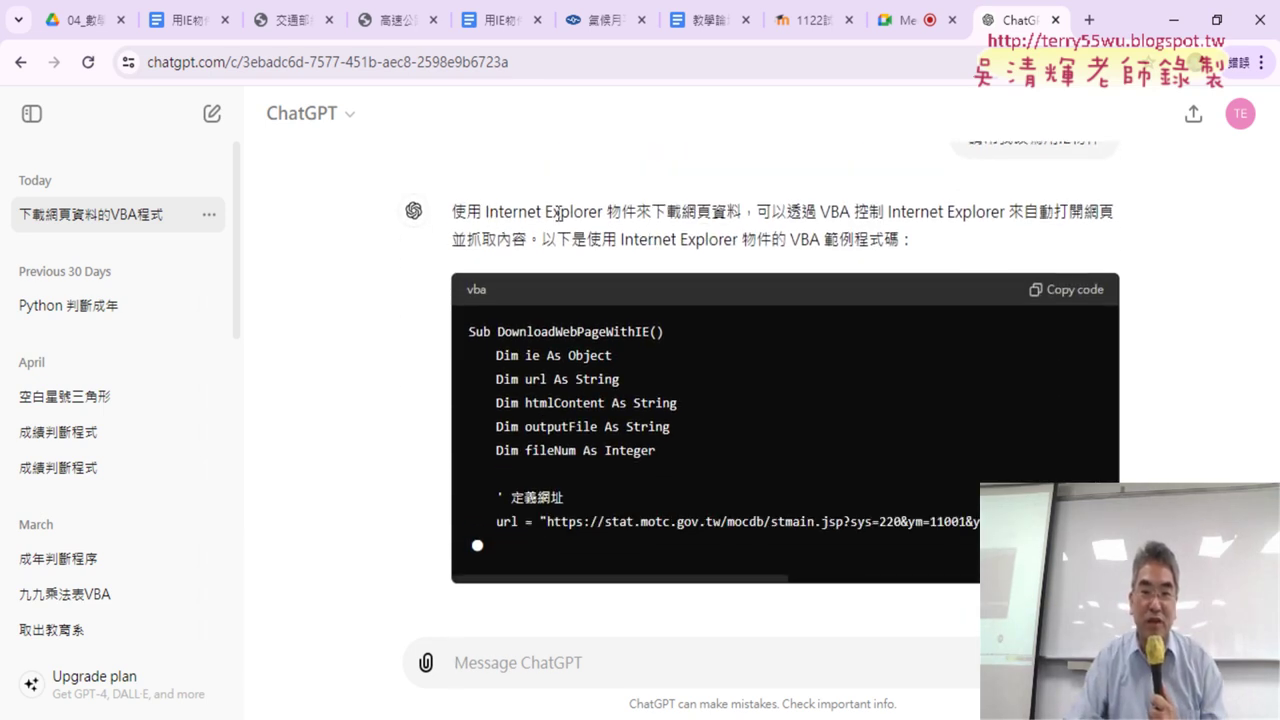
Review the reply's intro about Internet Explorer opening pages and the five Dim declarations.
scroll(750, 265, "up", 3)
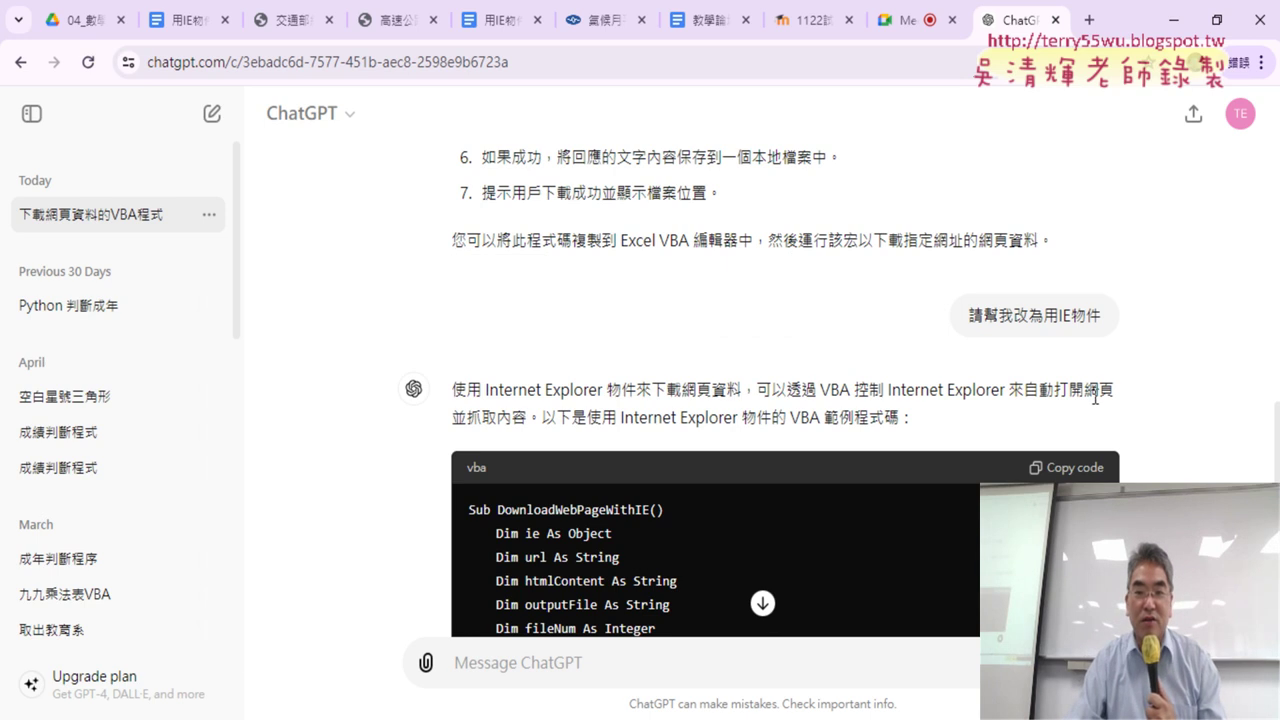
left_click_drag(886, 389, 1106, 406)
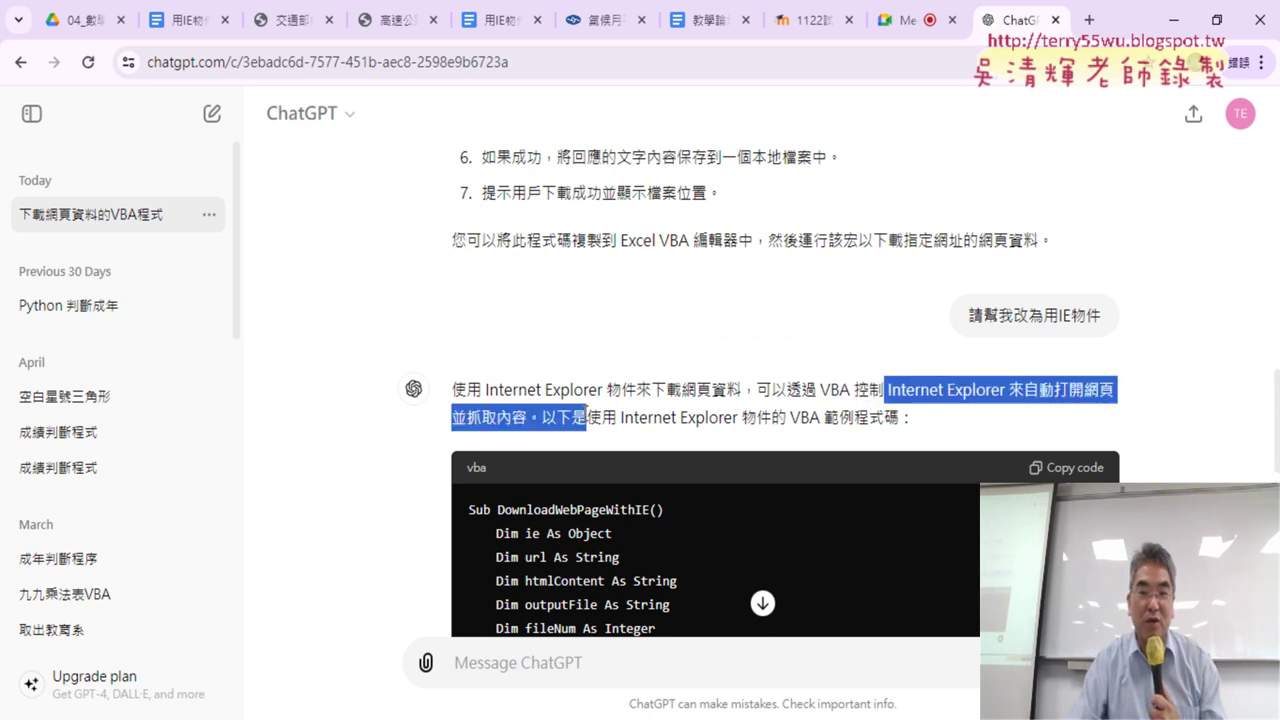
left_click_drag(1120, 406, 932, 428)
scroll(915, 386, "down", 5)
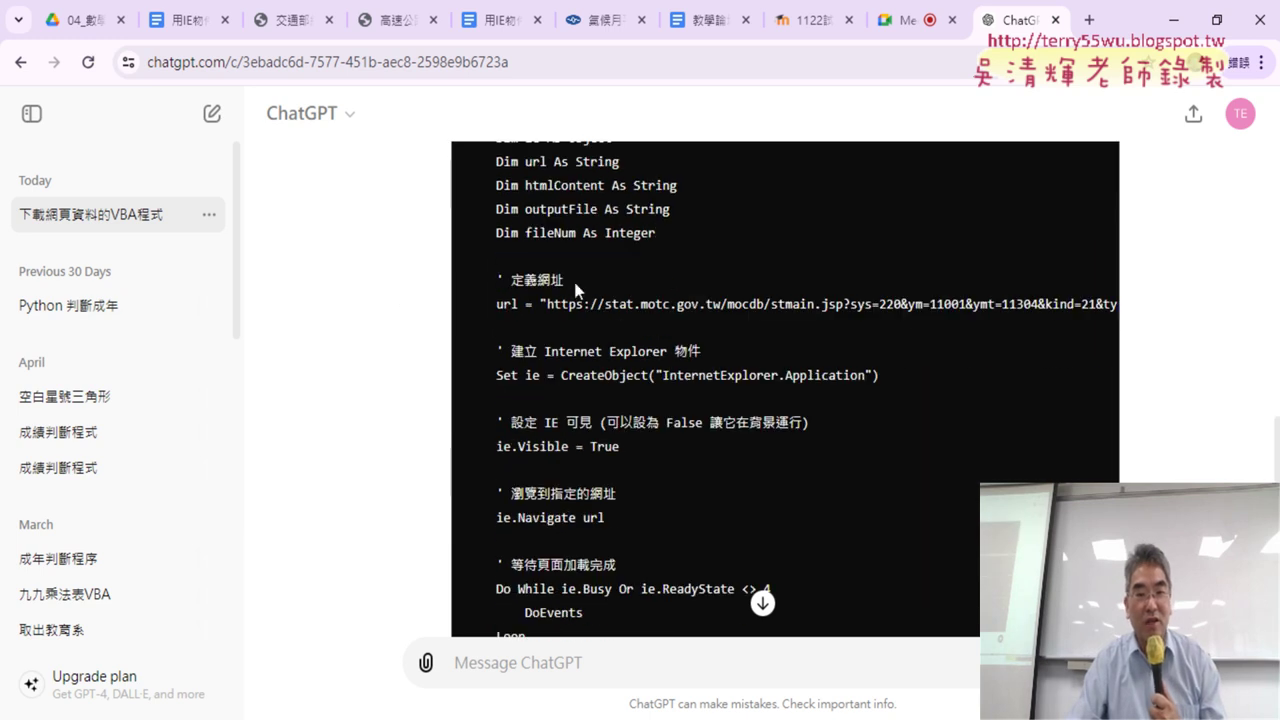
scroll(626, 332, "up", 2)
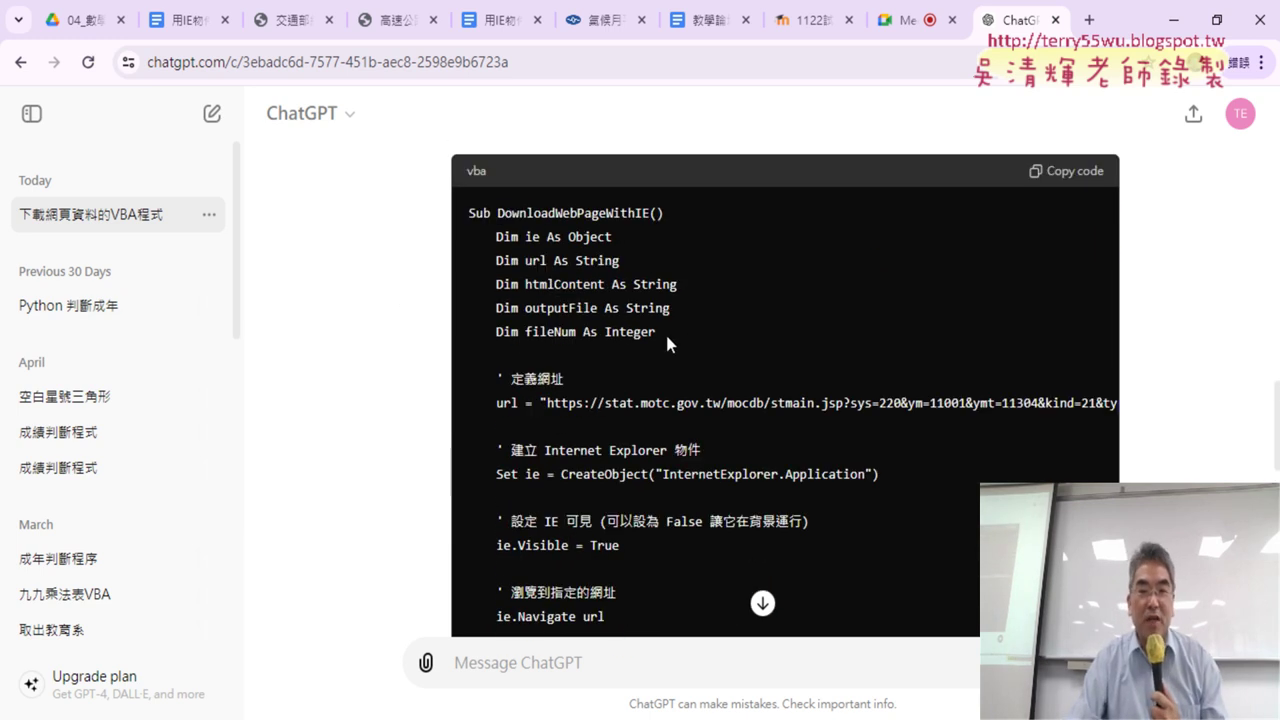
left_click_drag(667, 338, 455, 242)
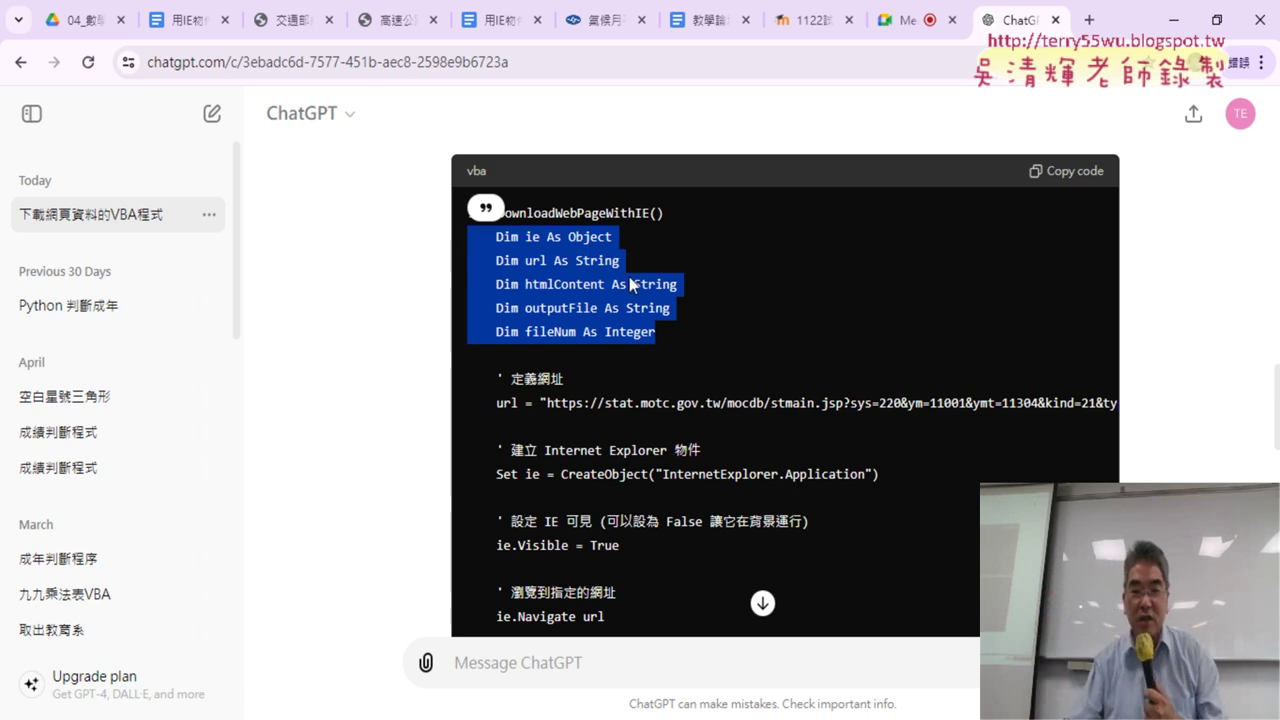
scroll(652, 252, "down", 2)
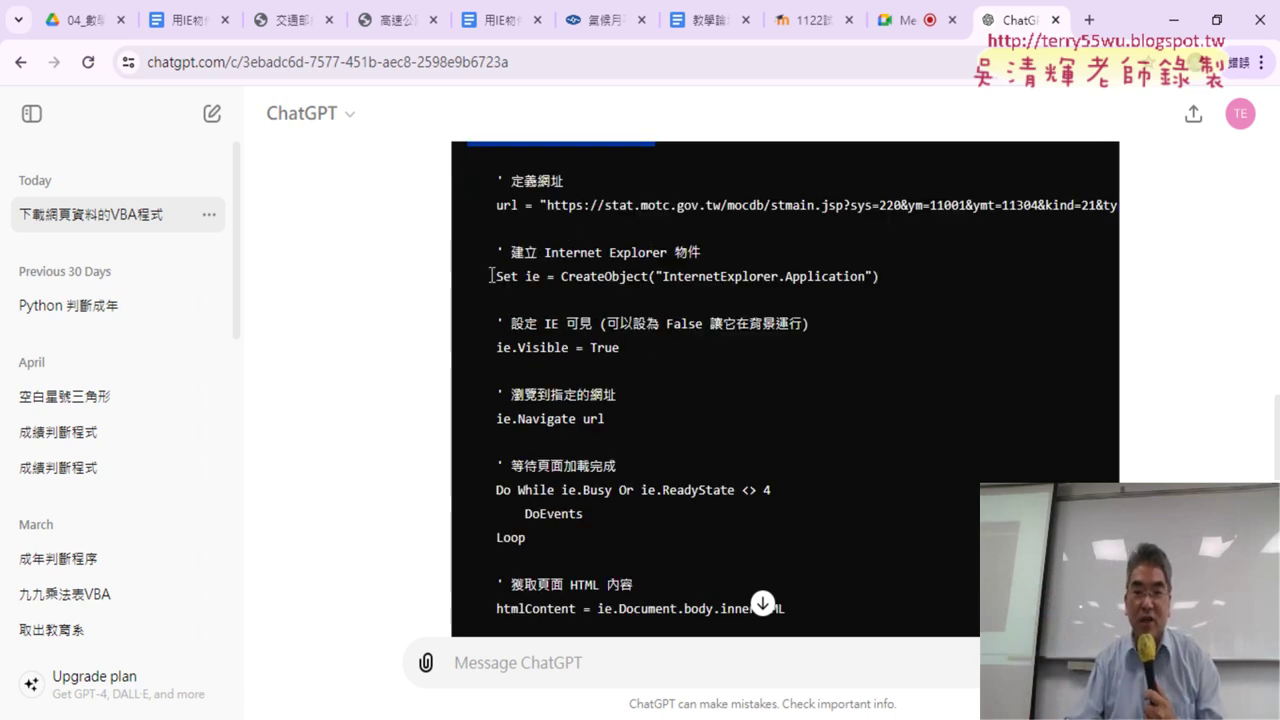
Go over the CreateObject InternetExplorer.Application call, ie.Navigate, and the downloaded_page.html output.
left_click_drag(561, 276, 880, 276)
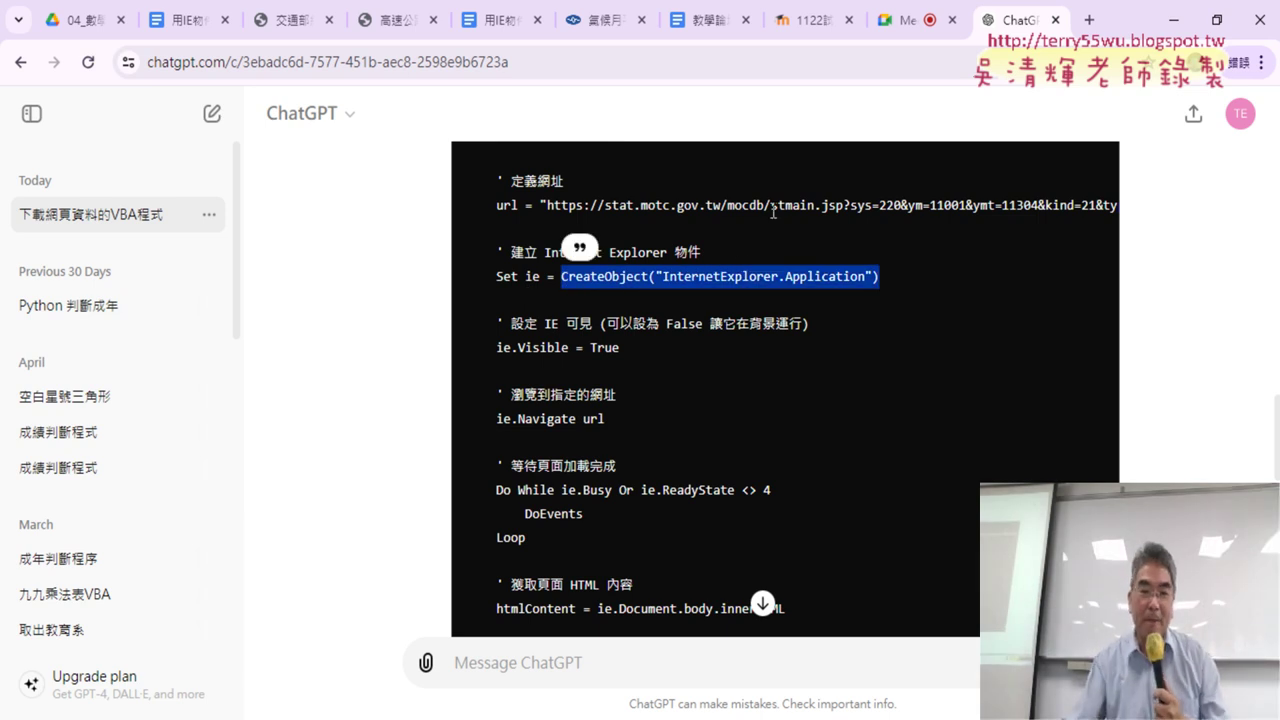
scroll(678, 324, "down", 1)
left_click_drag(620, 248, 497, 249)
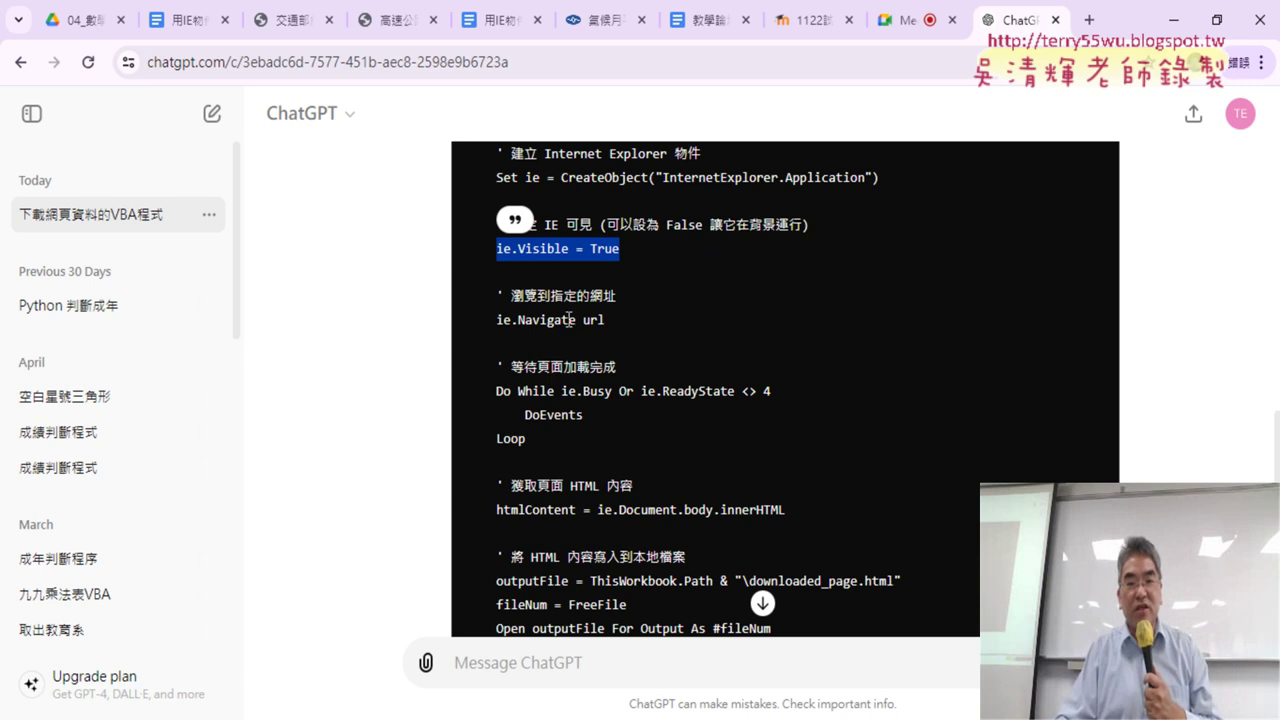
left_click_drag(576, 320, 499, 328)
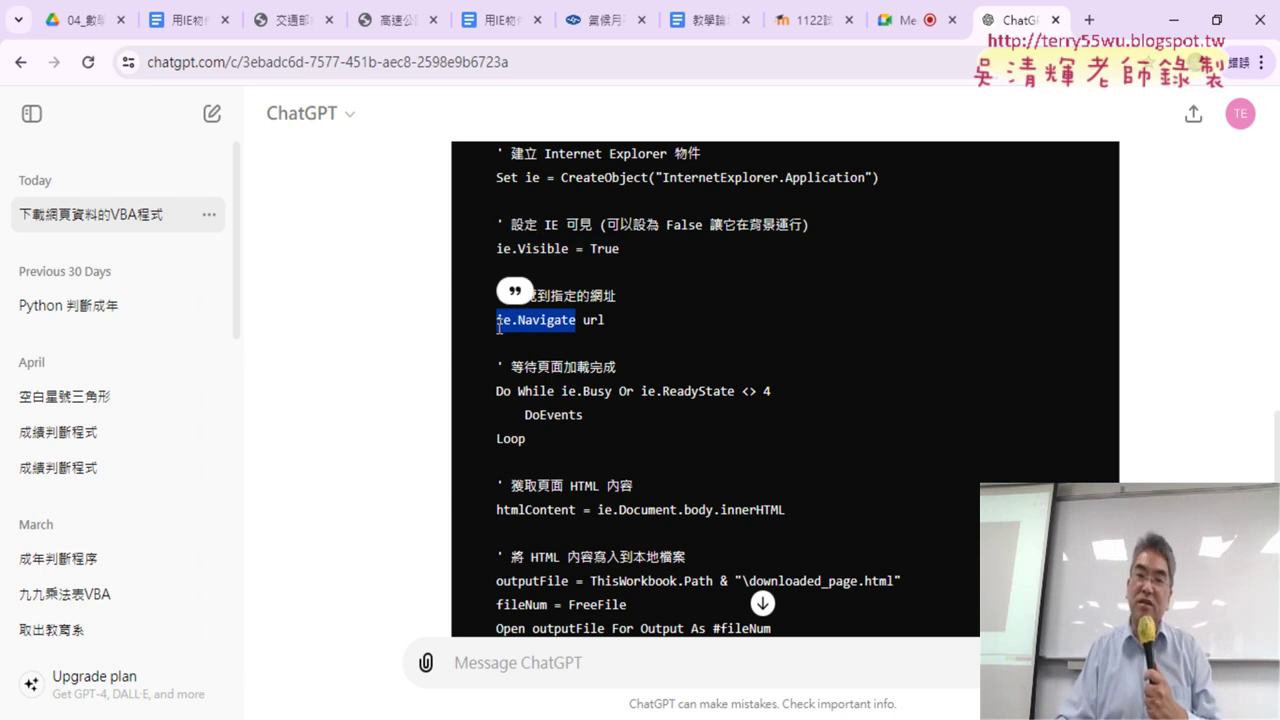
scroll(651, 327, "up", 1)
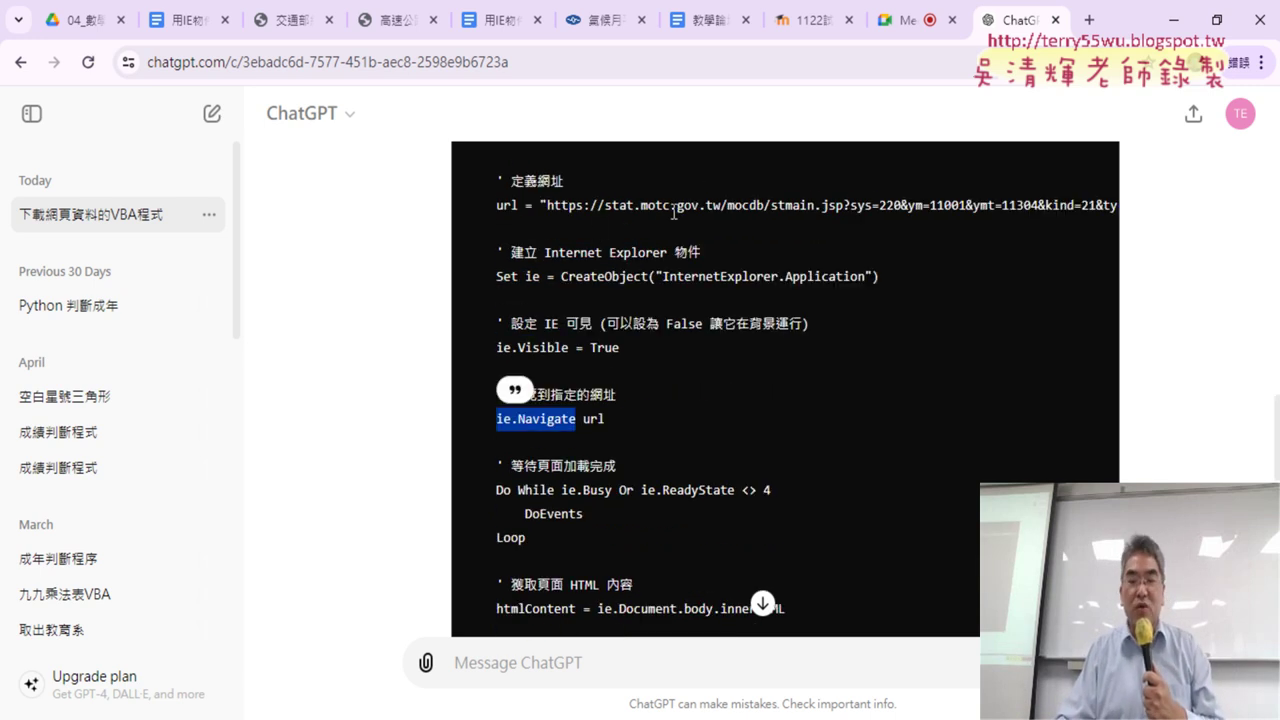
scroll(750, 258, "down", 1)
scroll(753, 260, "down", 3)
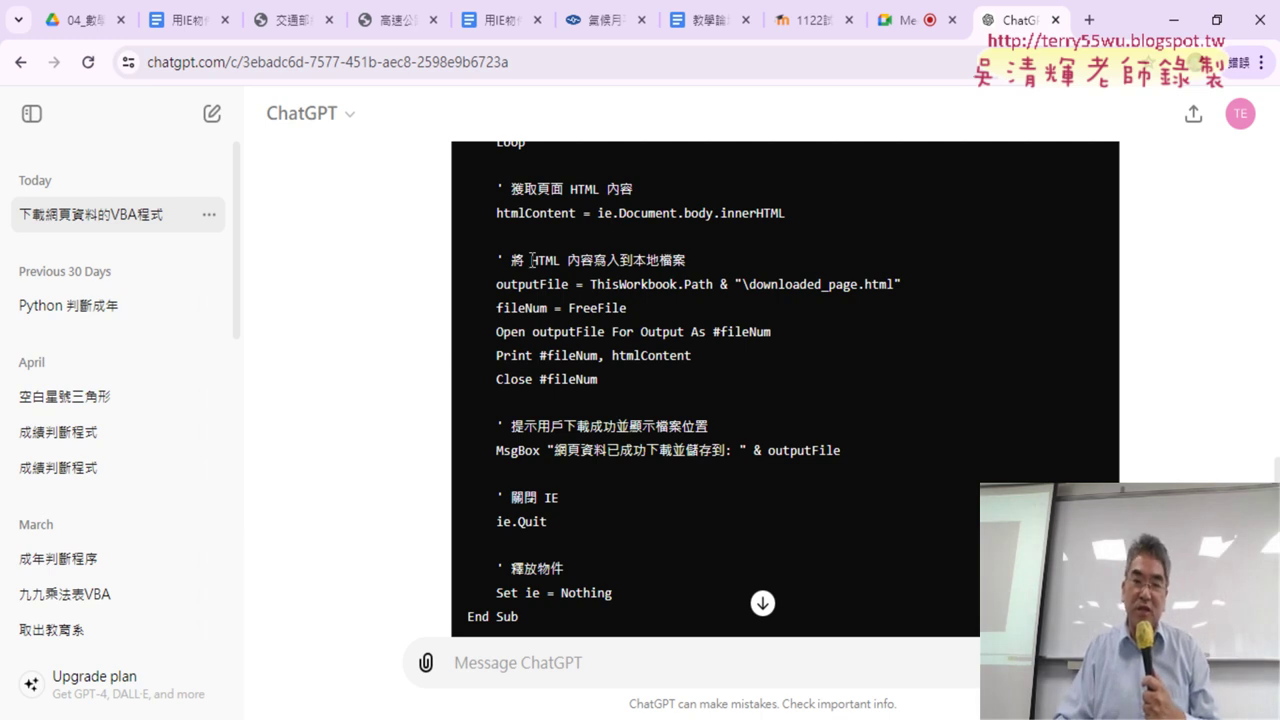
left_click_drag(532, 260, 700, 280)
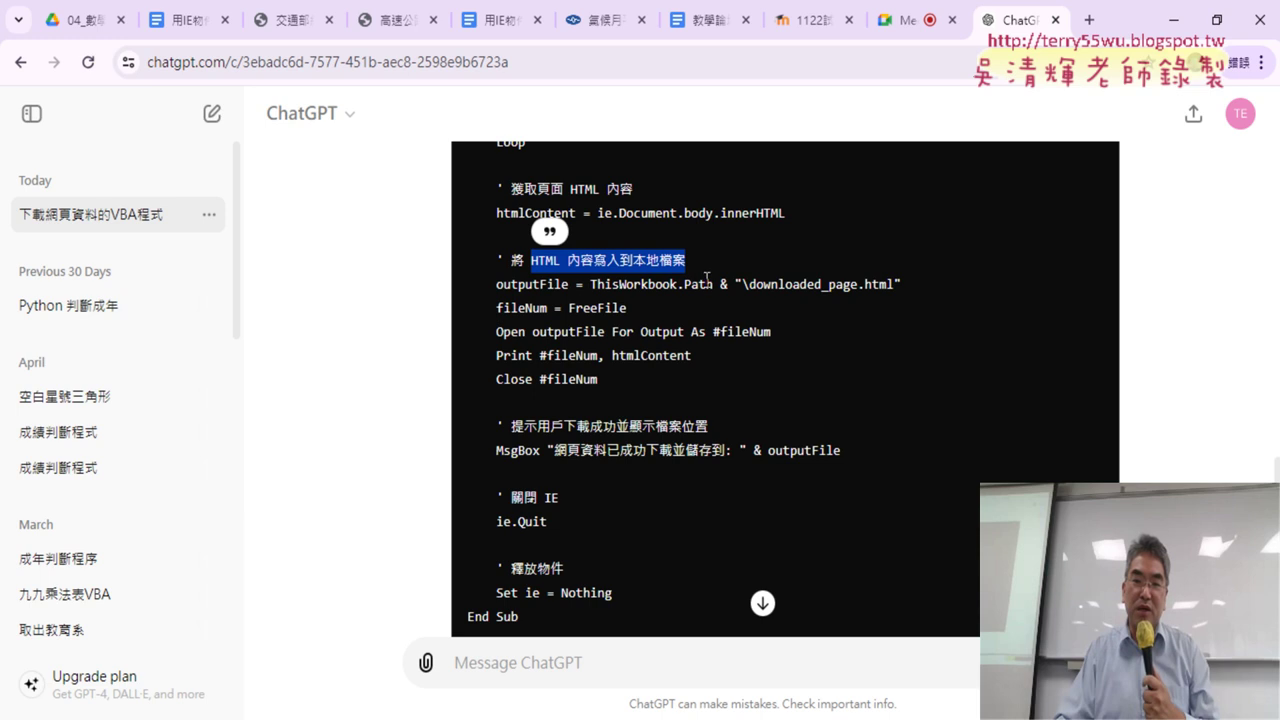
left_click_drag(897, 284, 749, 286)
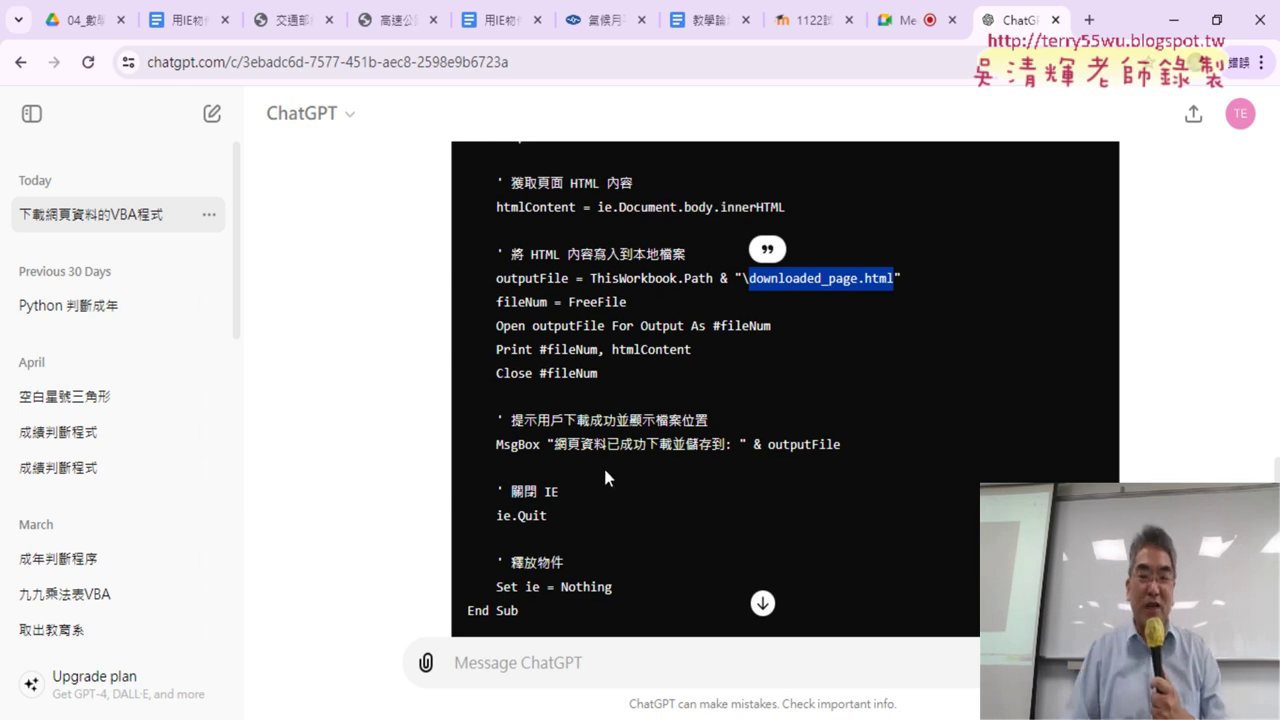
scroll(603, 465, "down", 2)
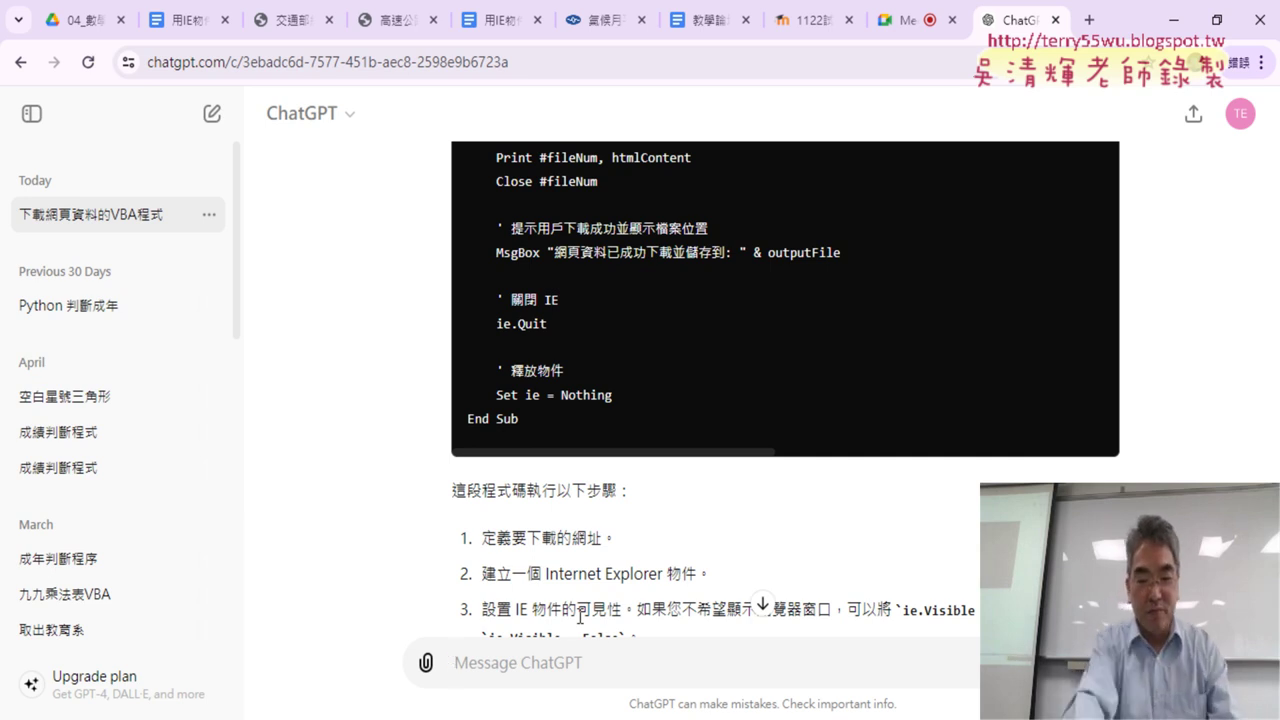
Ask ChatGPT to revise the macro so it imports the page data into an Excel worksheet.
type("ㄑ")
type("請ㄅ")
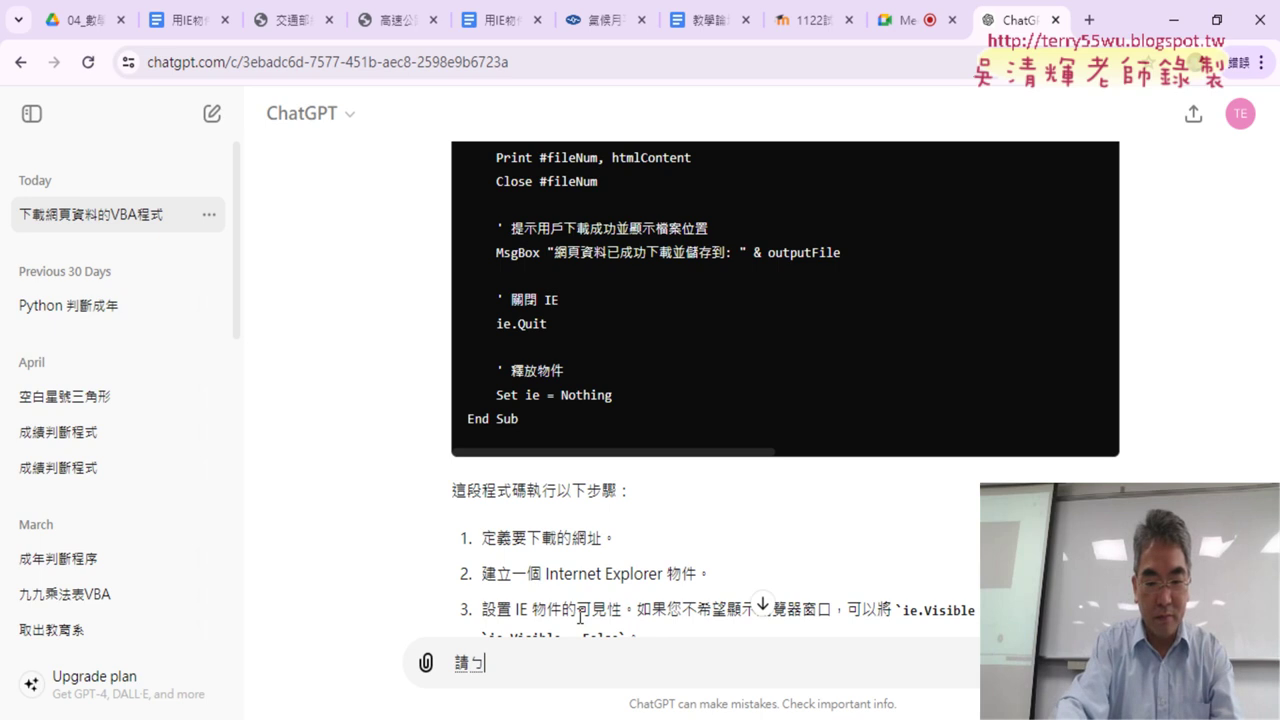
type("我")
type("為")
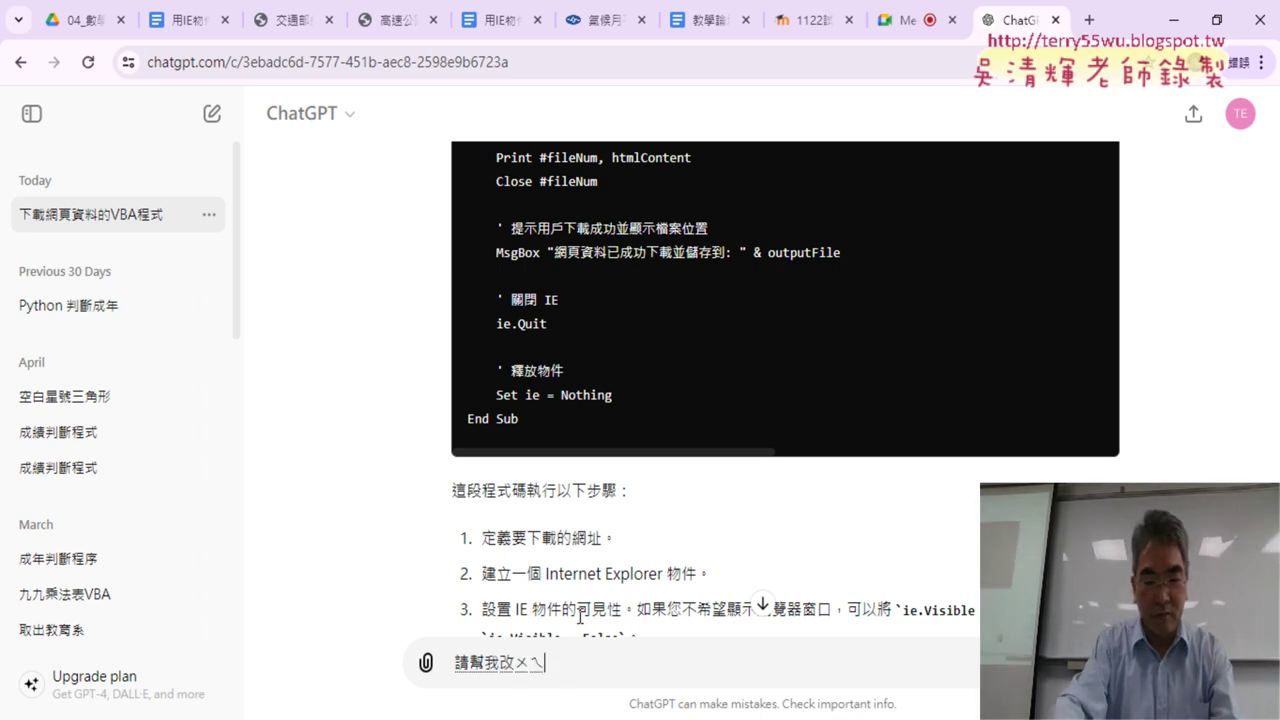
type("匯入")
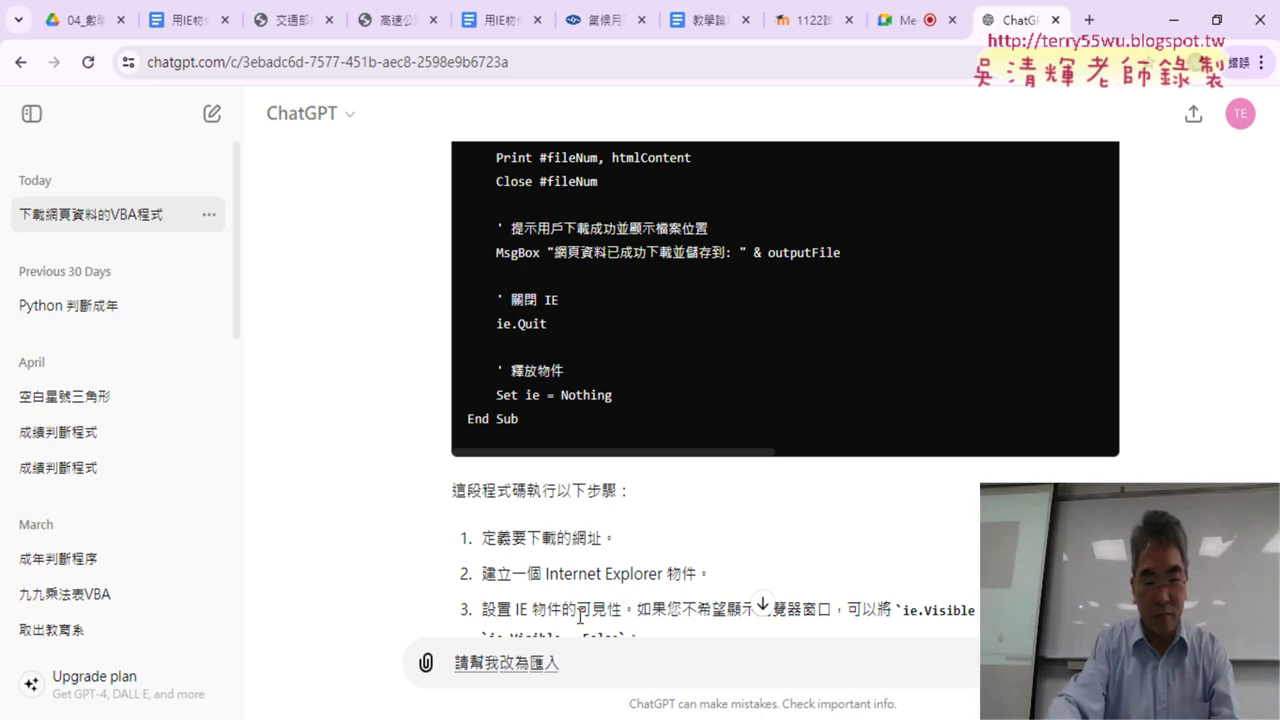
type("到EXCELㄍㄨ")
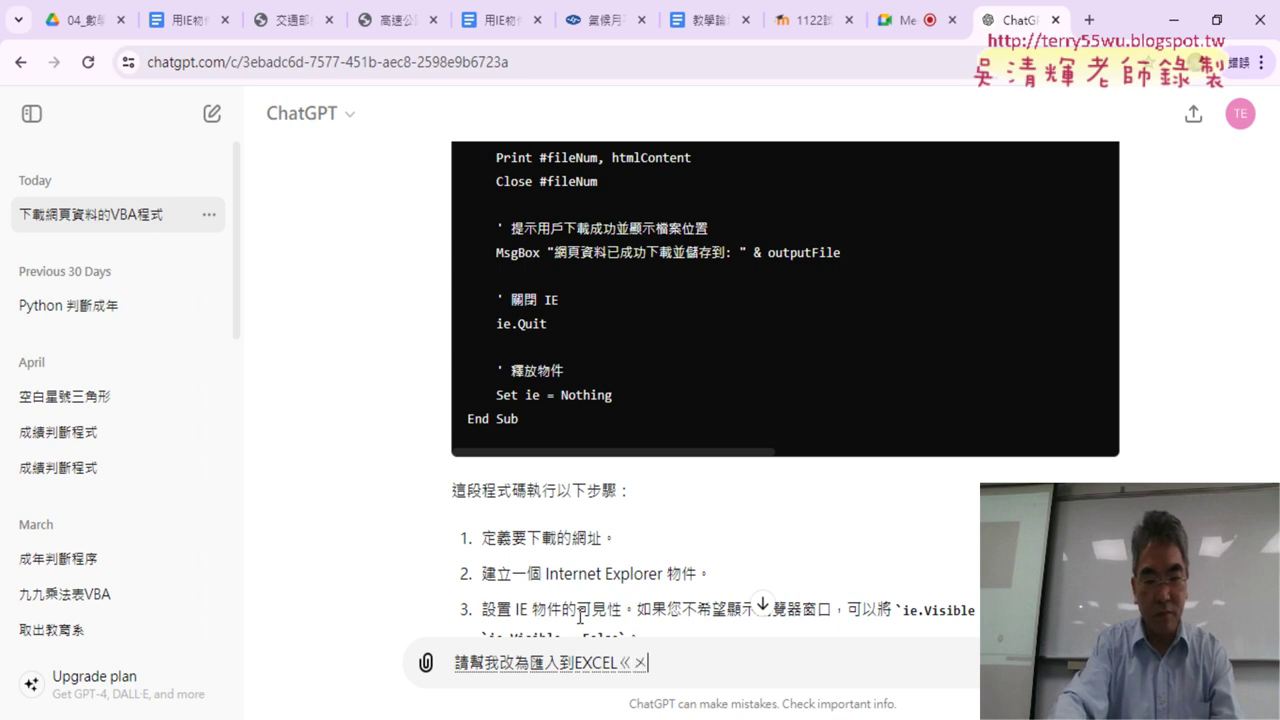
type("工作ㄅㄧㄠ表ㄨ")
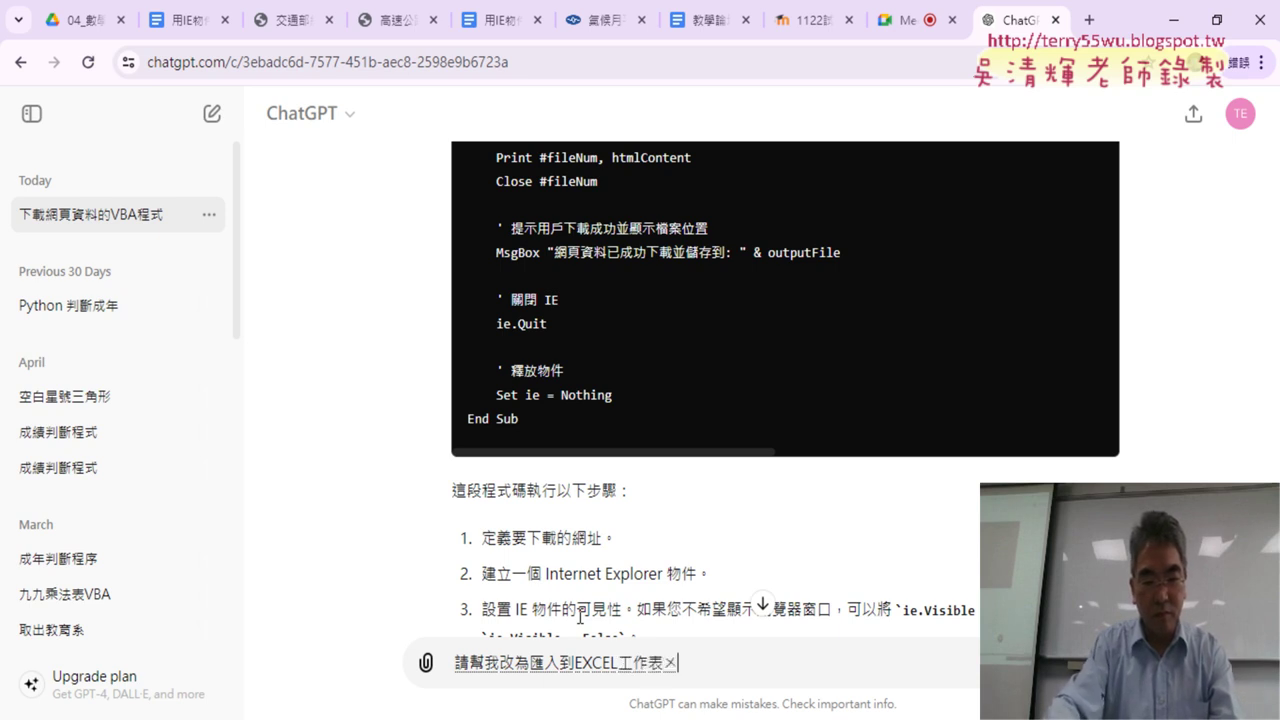
type("中")
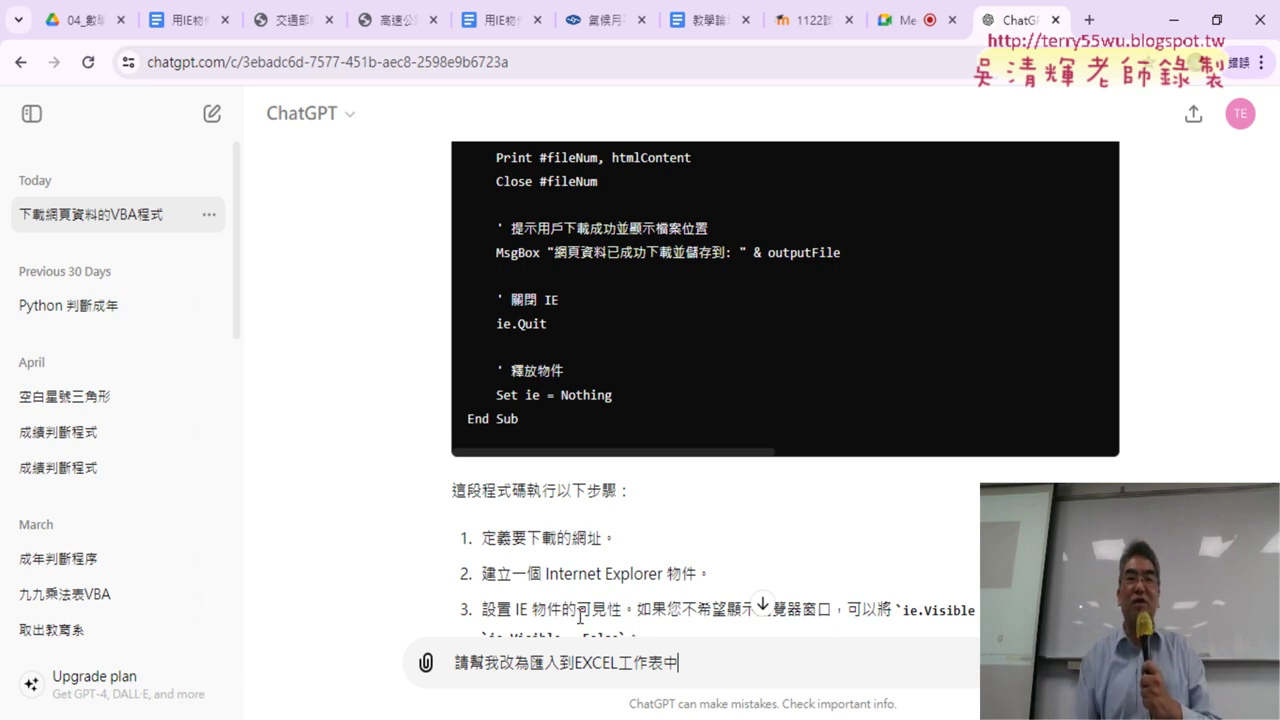
key("Return")
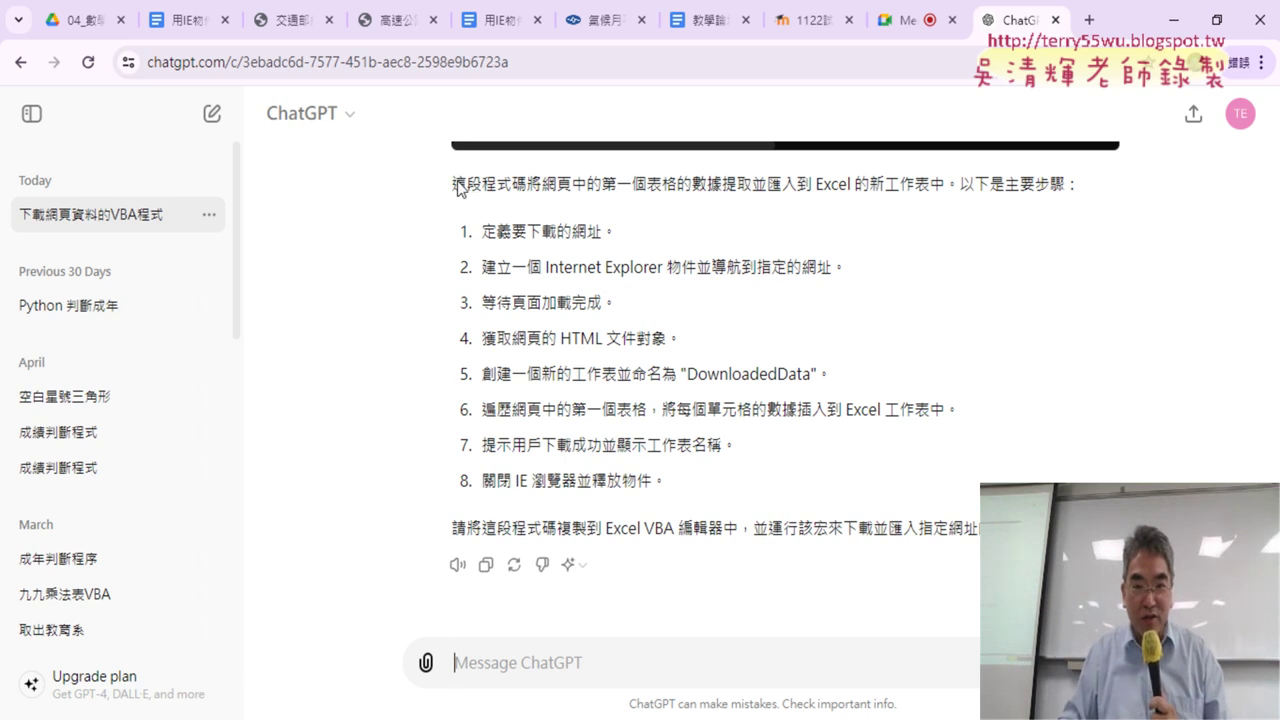
Go over the eight explained steps, then copy the revised DownloadWebPageToExcel VBA code.
left_click_drag(458, 188, 800, 372)
mouse_move(670, 492)
left_mouse_down()
mouse_move(585, 448)
mouse_move(455, 243)
left_mouse_up()
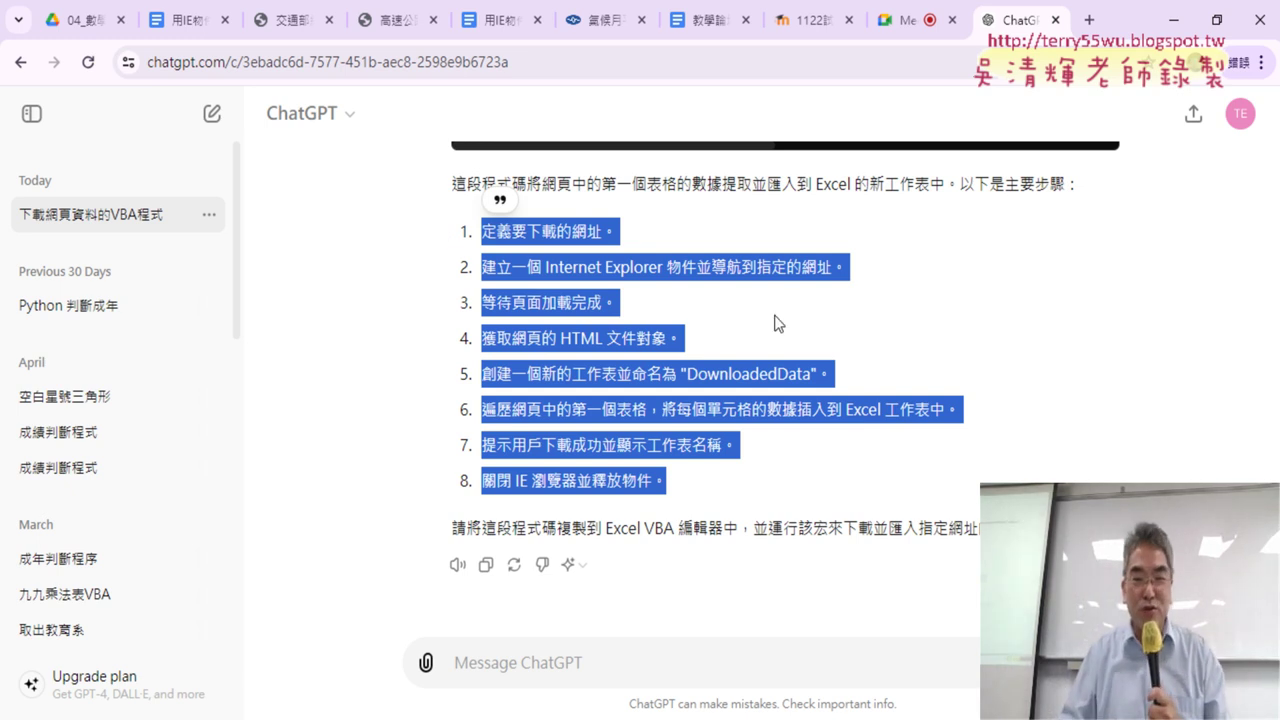
scroll(769, 318, "up", 6)
scroll(785, 325, "up", 3)
scroll(785, 325, "up", 2)
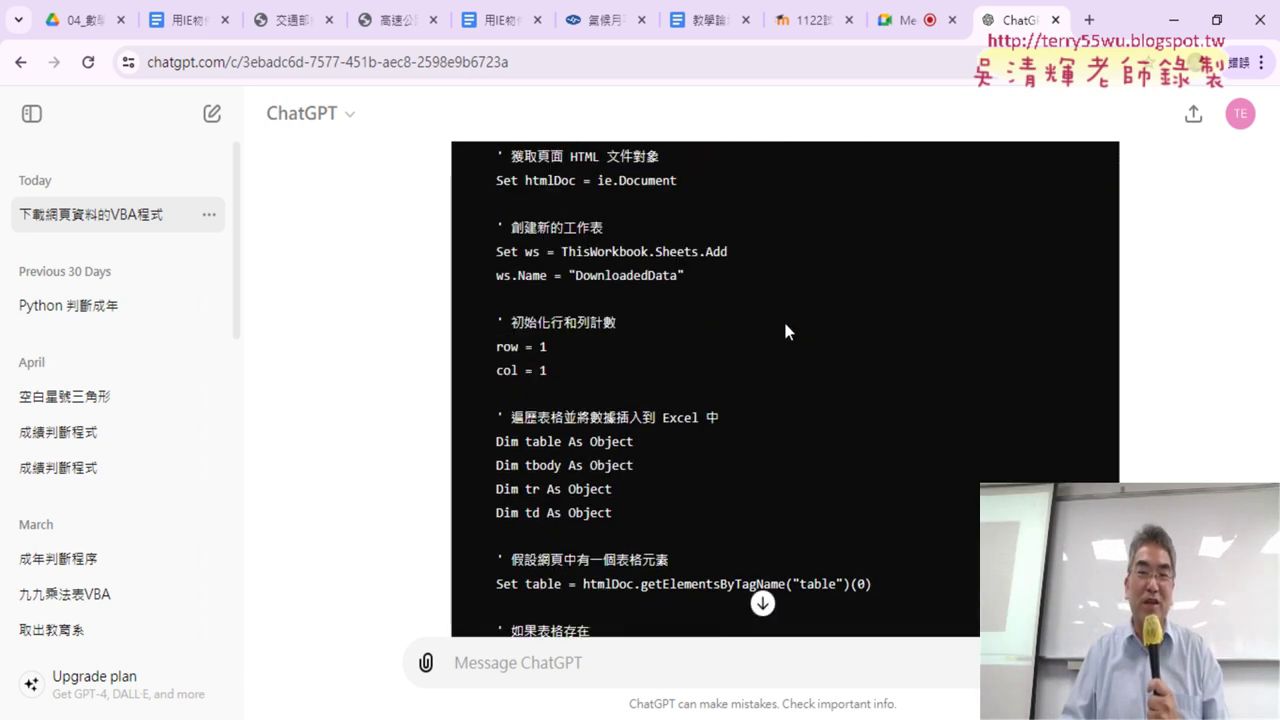
scroll(785, 325, "up", 2)
scroll(785, 325, "up", 2)
scroll(785, 325, "up", 1)
scroll(785, 325, "up", 3)
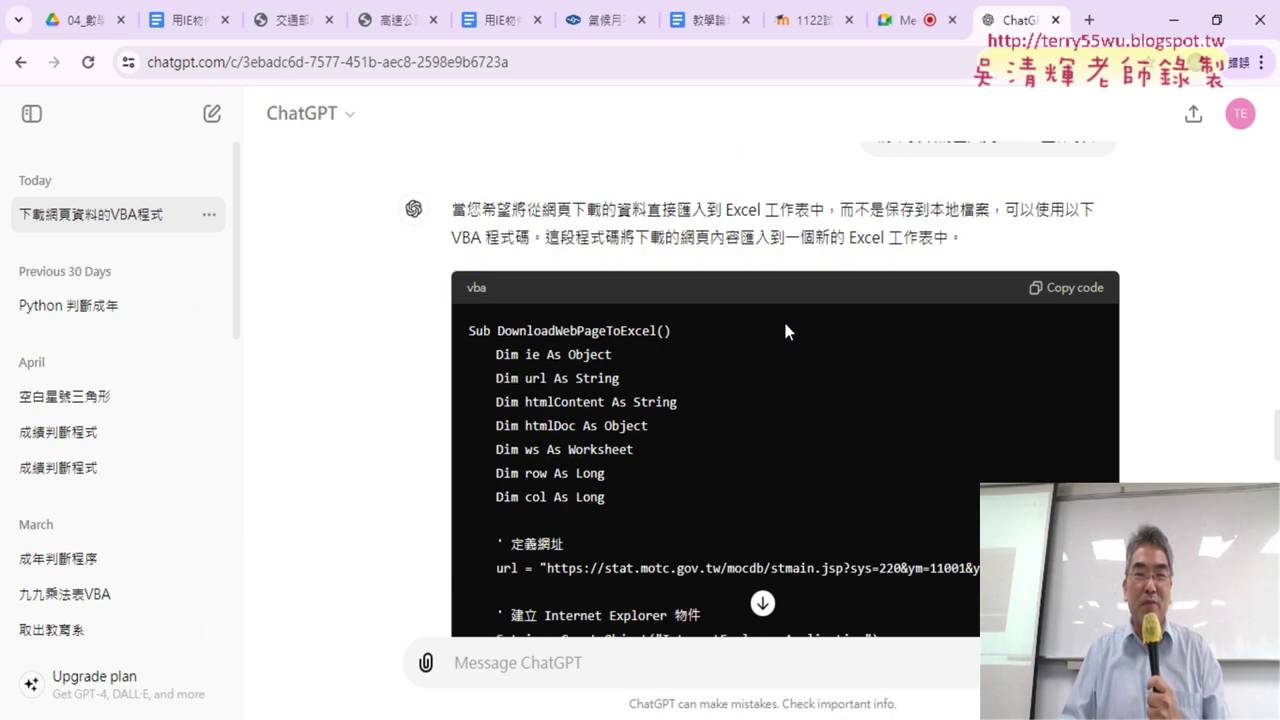
left_click(1081, 294)
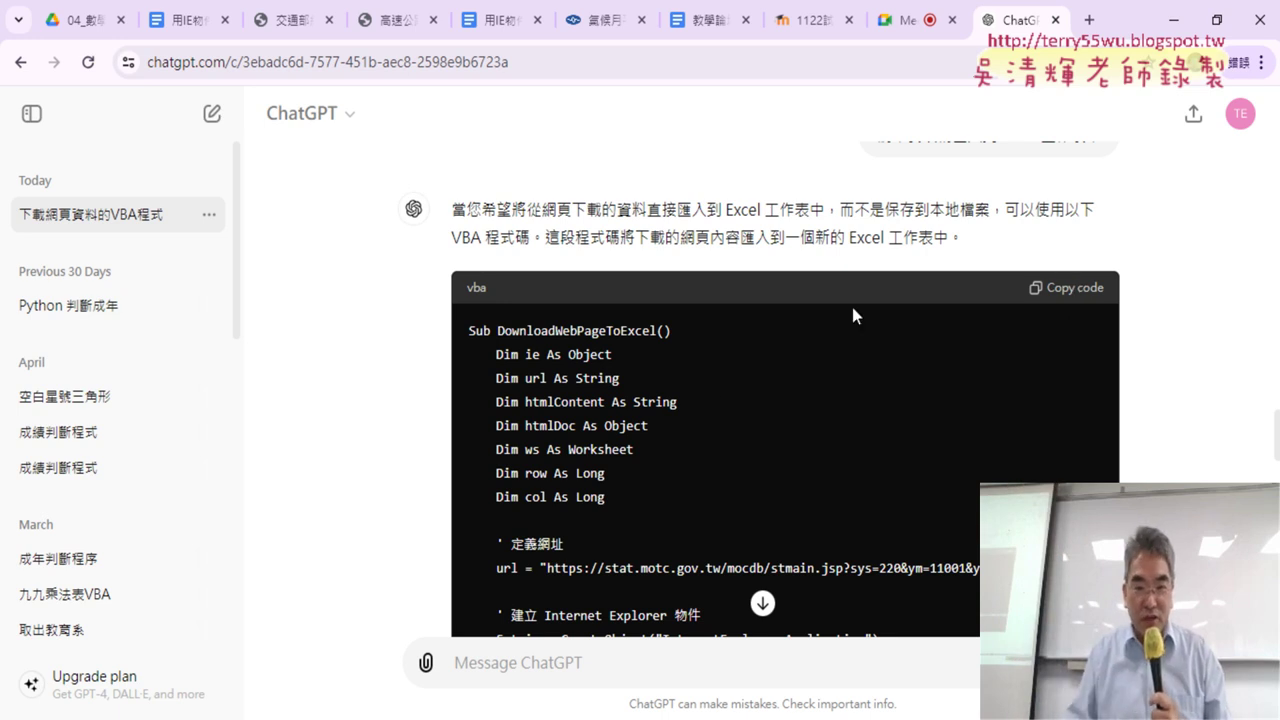
Highlight the target URL and the ie.Visible = False hidden-browser setting in the code.
scroll(710, 402, "down", 1)
scroll(710, 402, "down", 3)
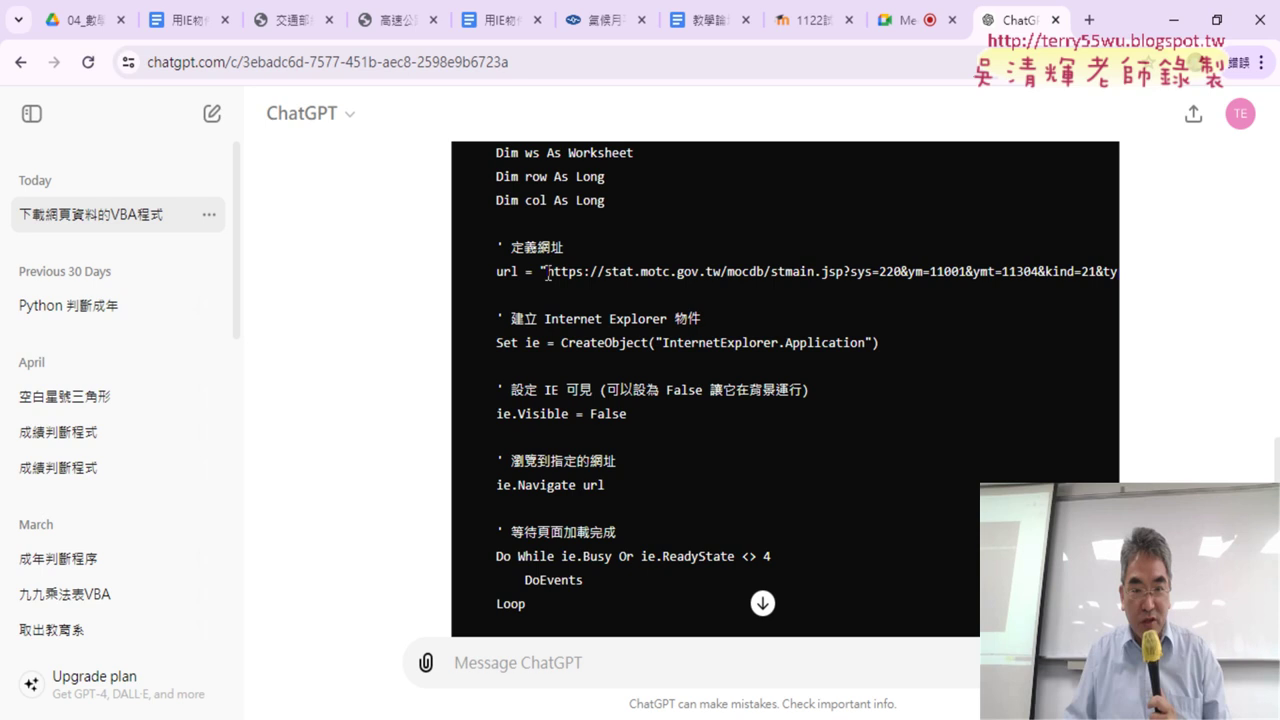
left_click_drag(548, 272, 626, 272)
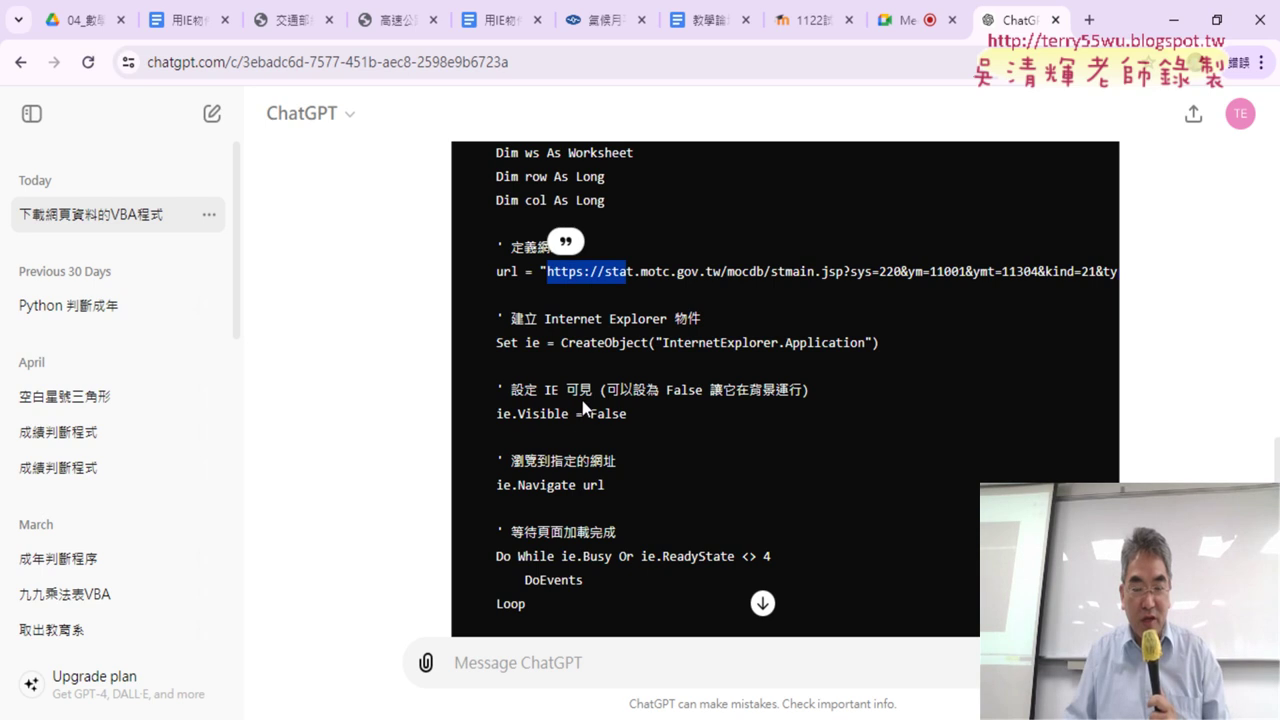
scroll(638, 430, "down", 1)
left_click_drag(632, 315, 497, 318)
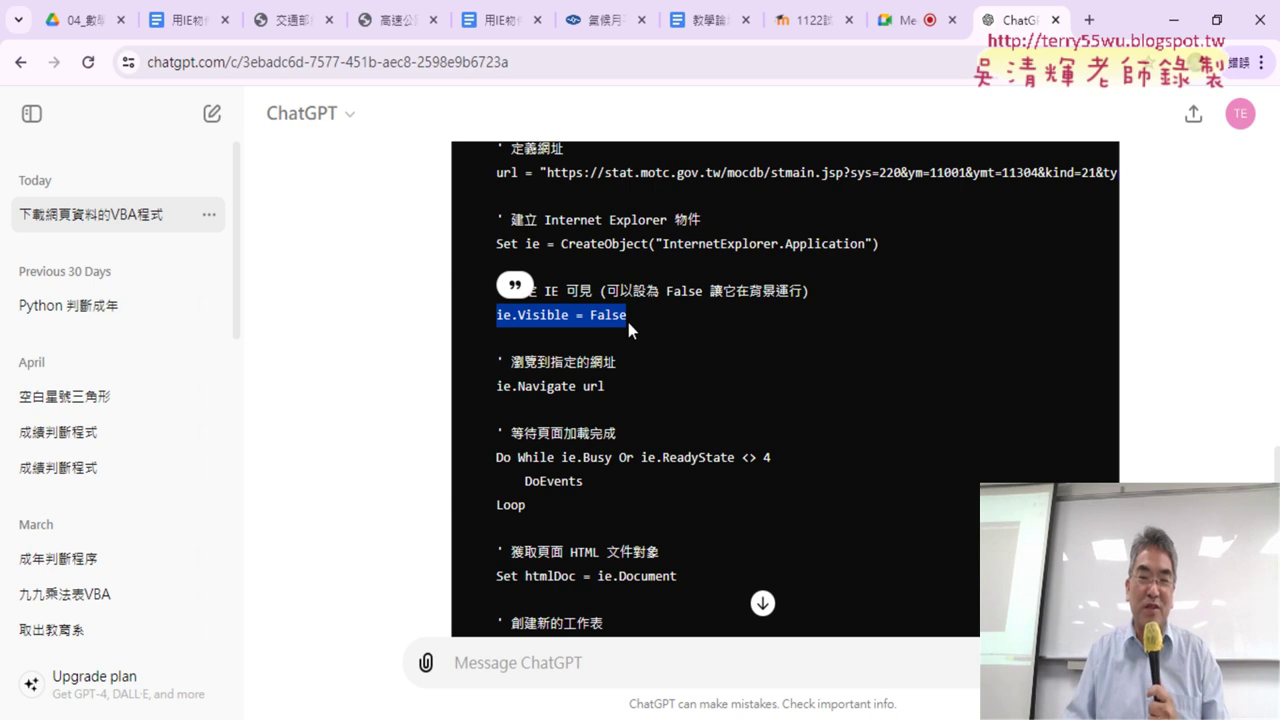
left_click_drag(626, 317, 592, 318)
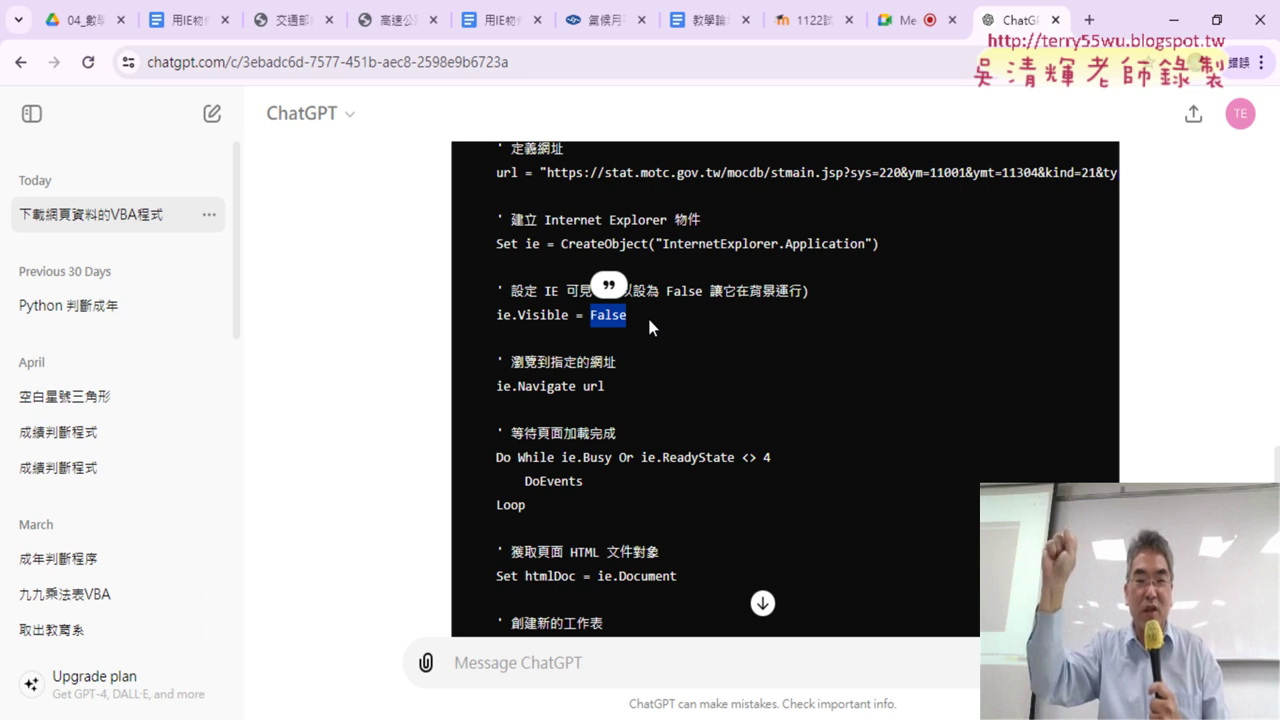
scroll(660, 330, "down", 2)
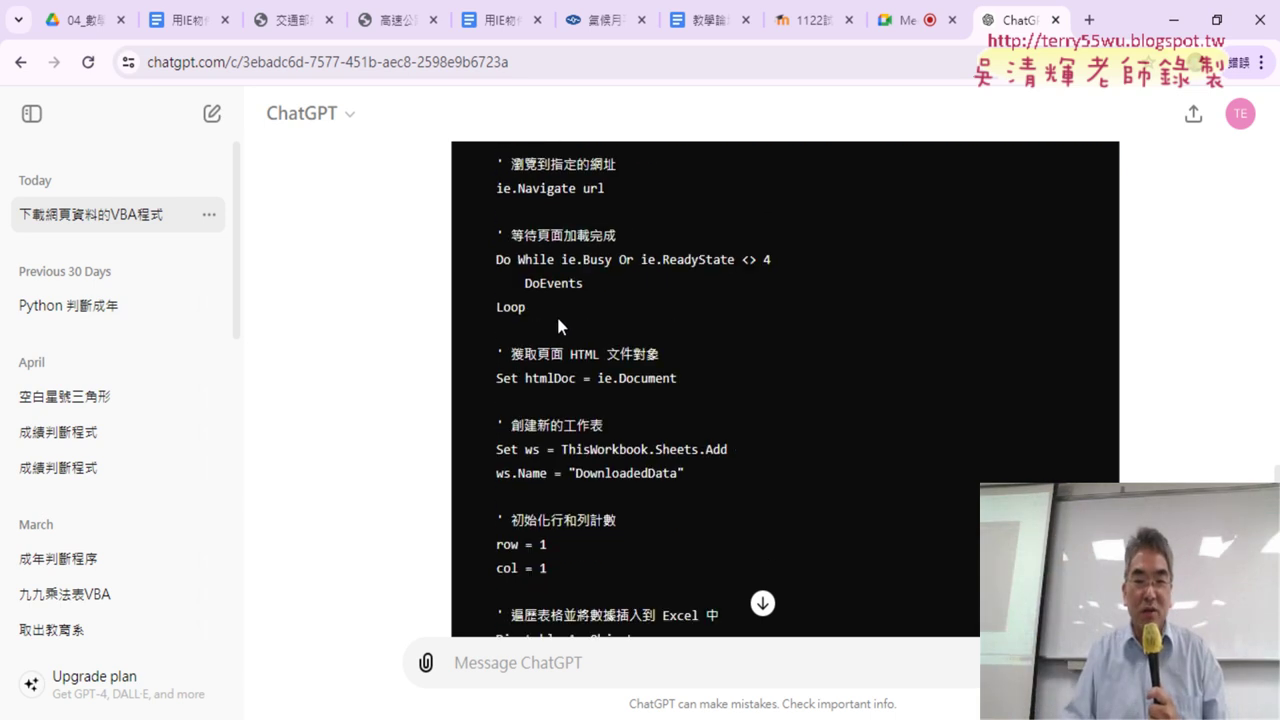
Highlight the wait loop, the htmlDoc = ie.Document assignment and the Sheets.Add line.
mouse_move(556, 310)
left_mouse_down()
mouse_move(505, 293)
mouse_move(470, 258)
left_mouse_up()
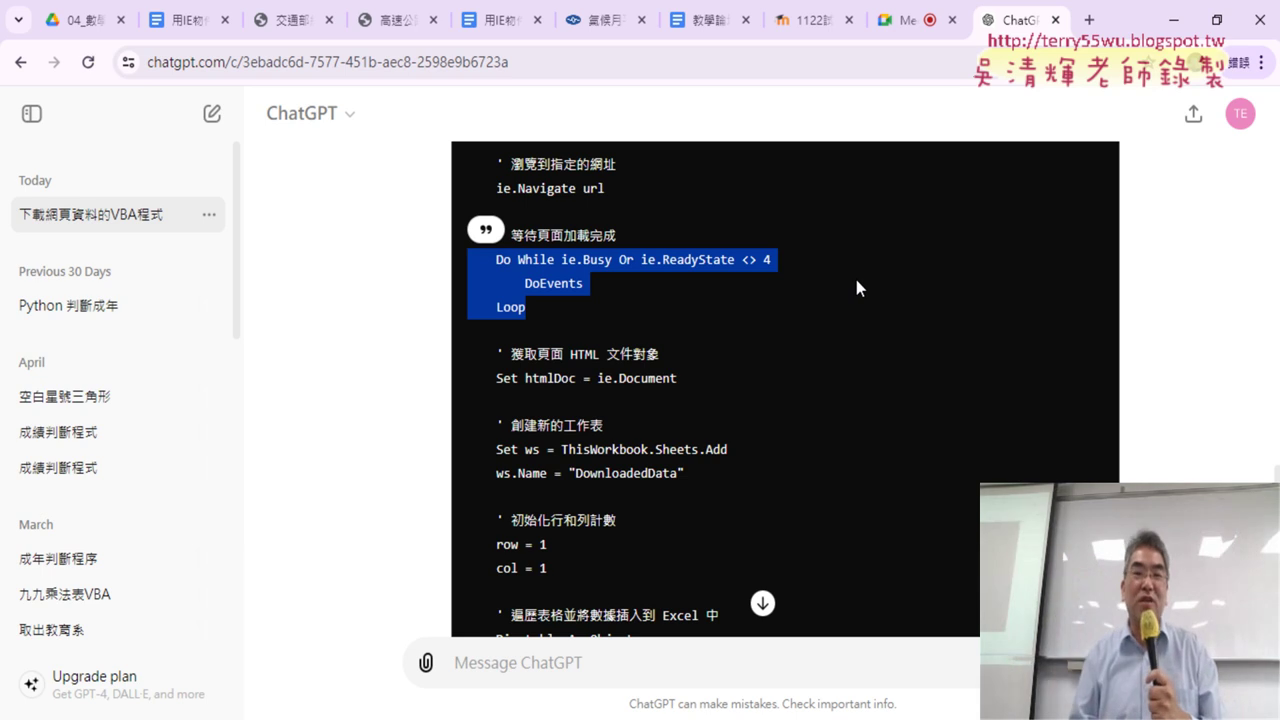
scroll(817, 315, "down", 2)
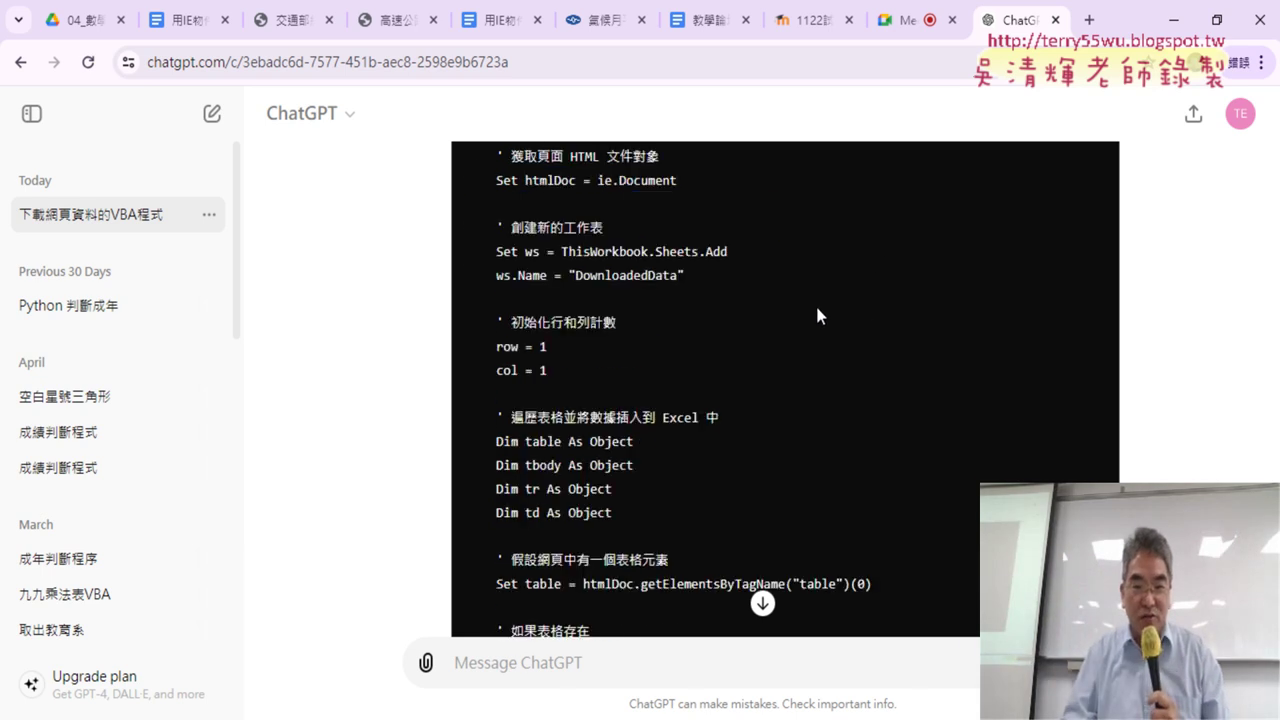
left_click_drag(632, 181, 598, 186)
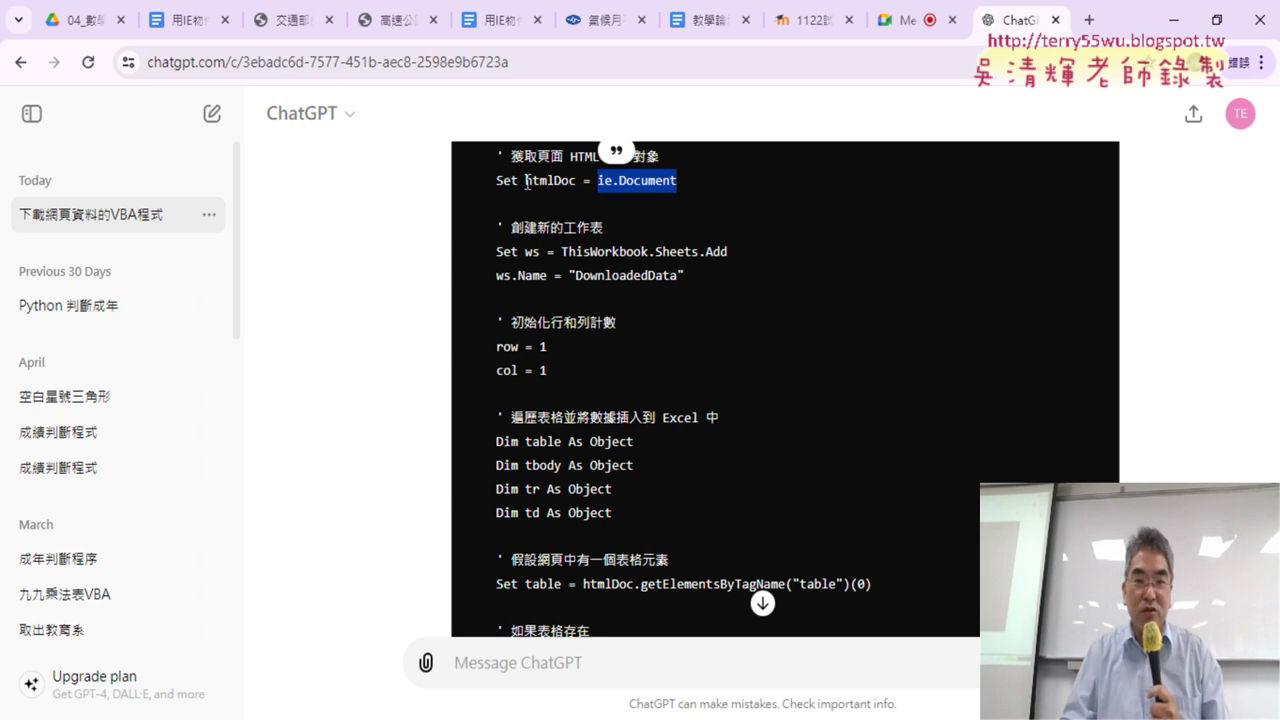
left_click_drag(526, 181, 574, 187)
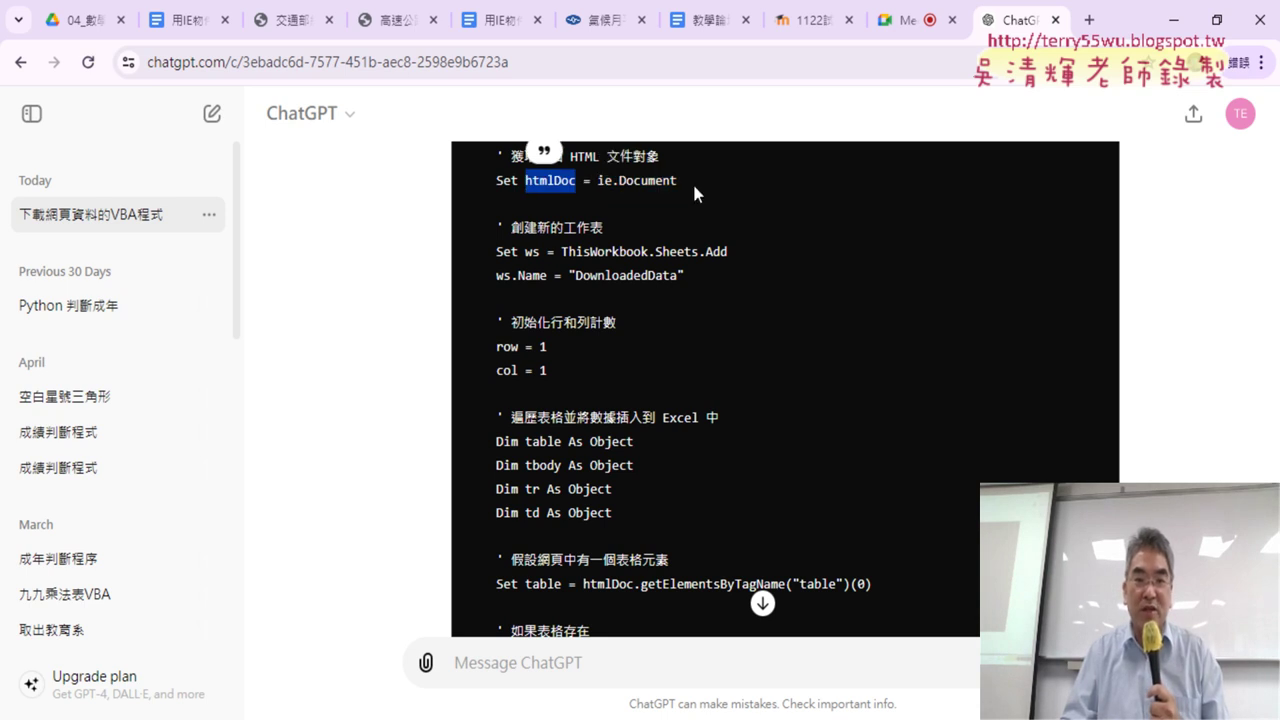
left_click_drag(679, 183, 526, 181)
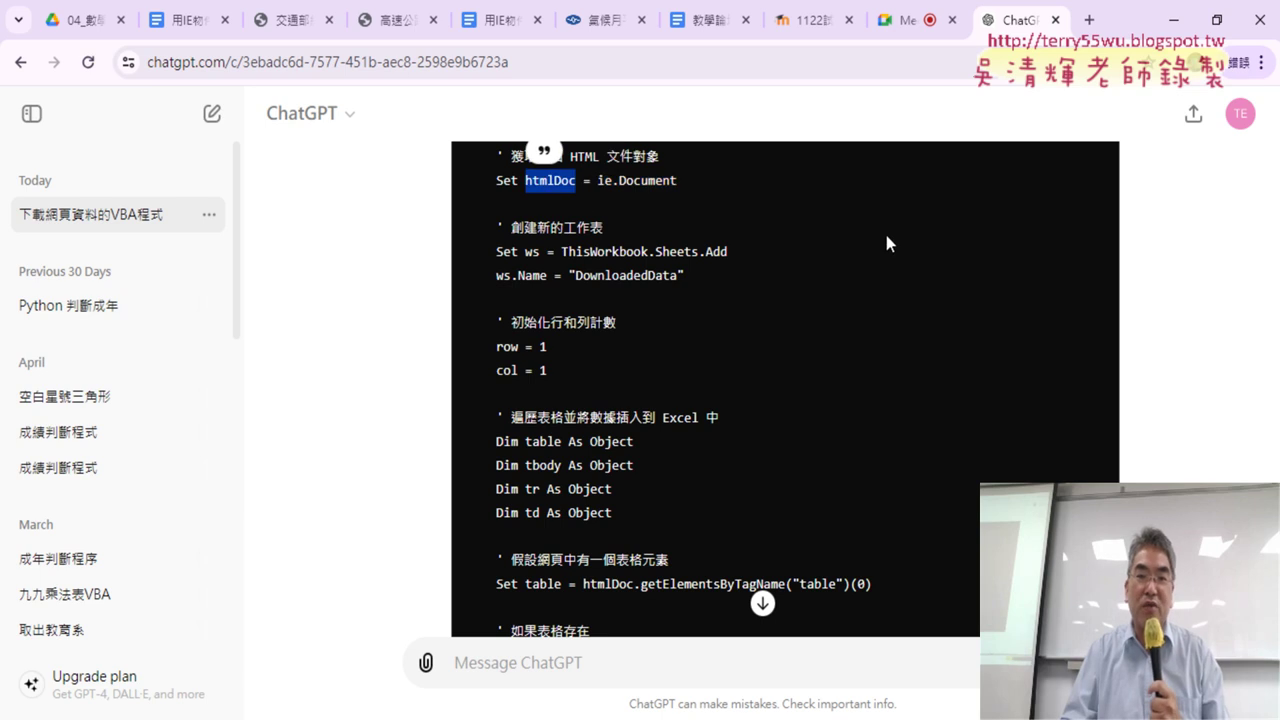
scroll(875, 234, "down", 1)
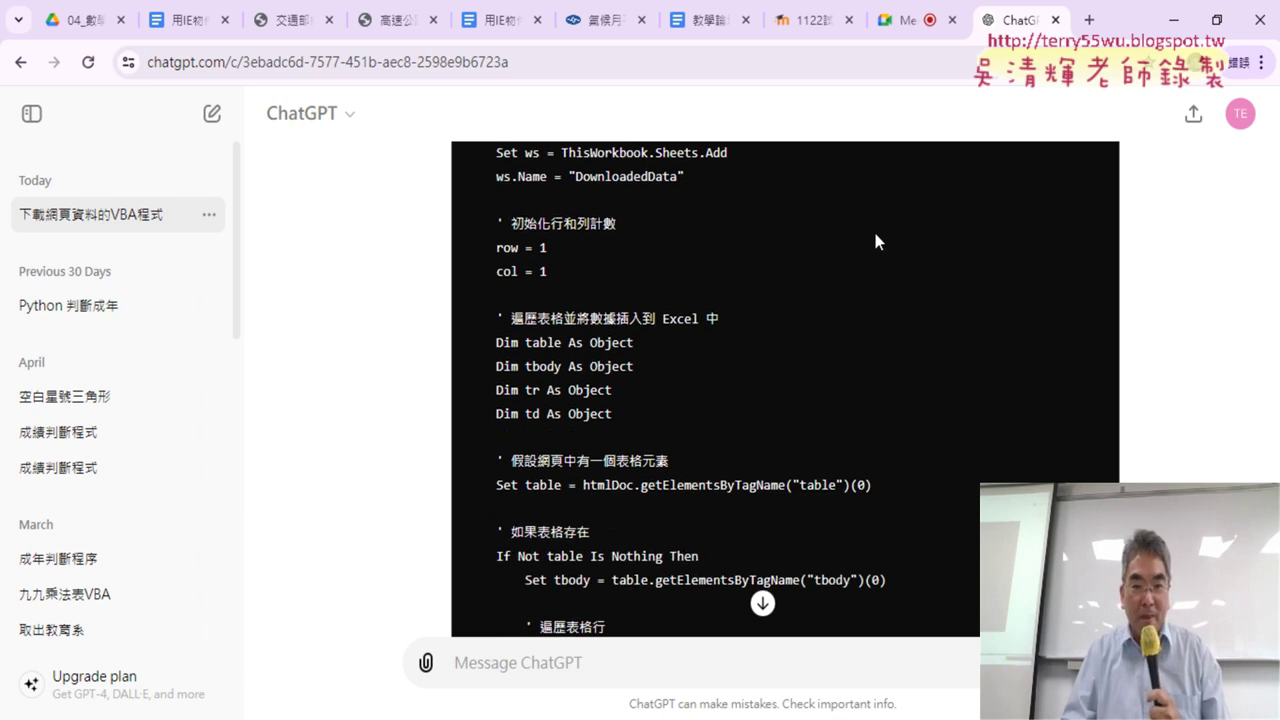
scroll(829, 237, "up", 1)
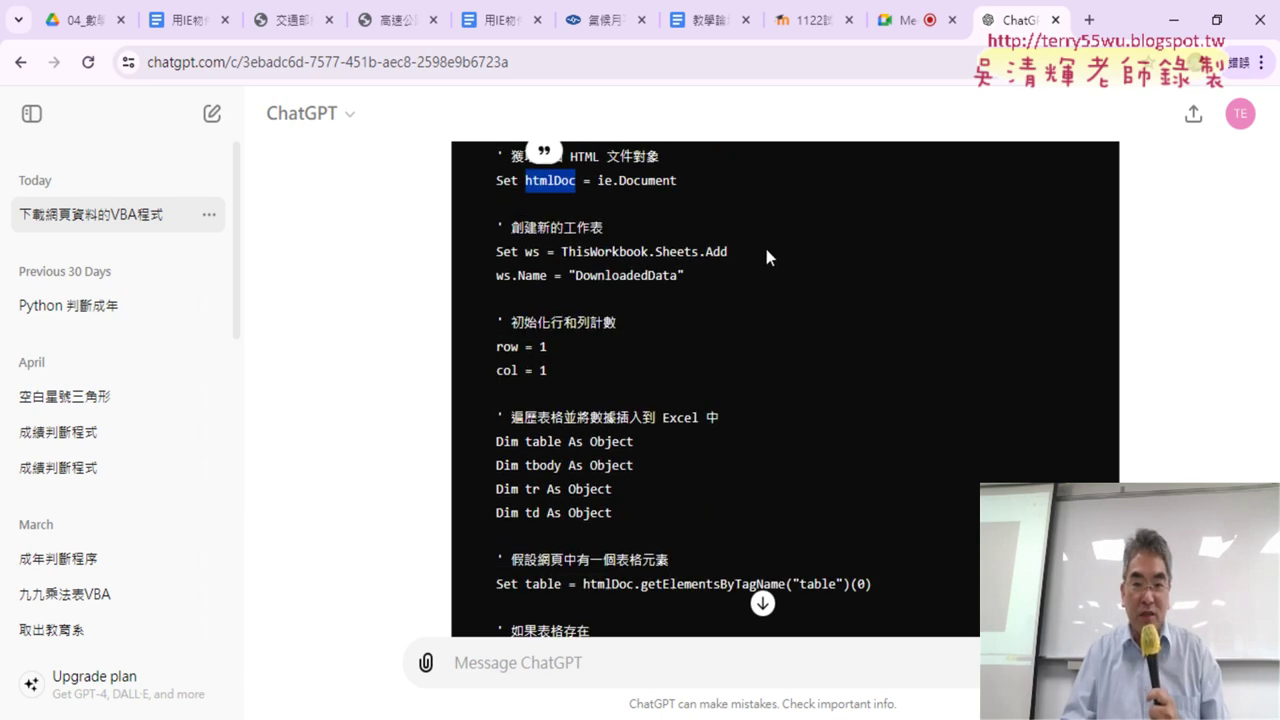
left_click_drag(735, 251, 568, 251)
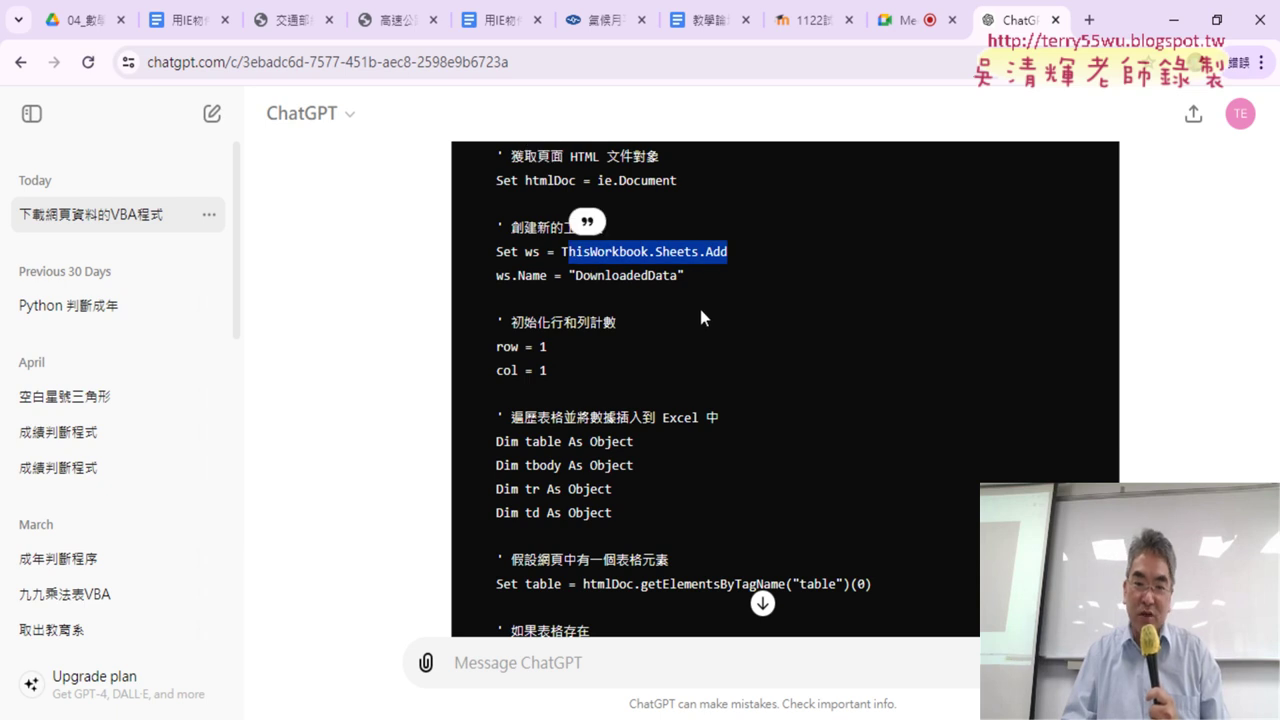
Scroll through the remaining table-writing code and copy the complete macro again.
scroll(701, 317, "down", 1)
scroll(701, 317, "down", 1)
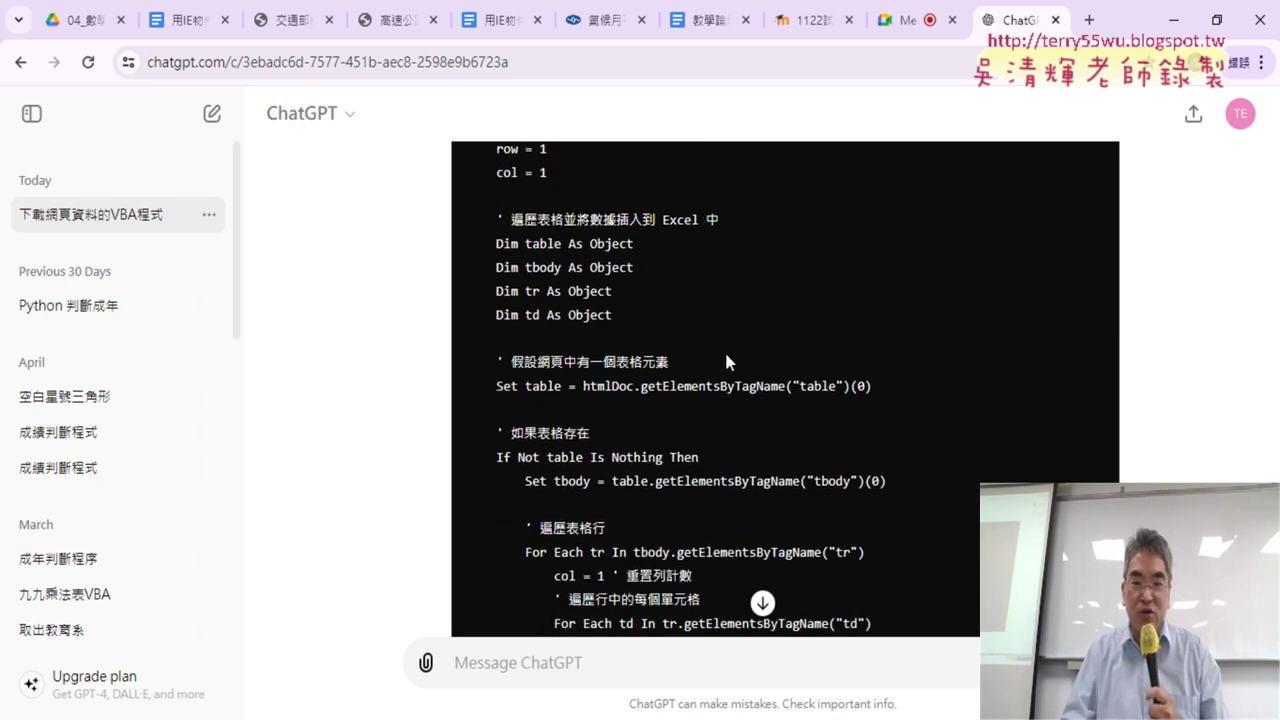
scroll(722, 355, "down", 1)
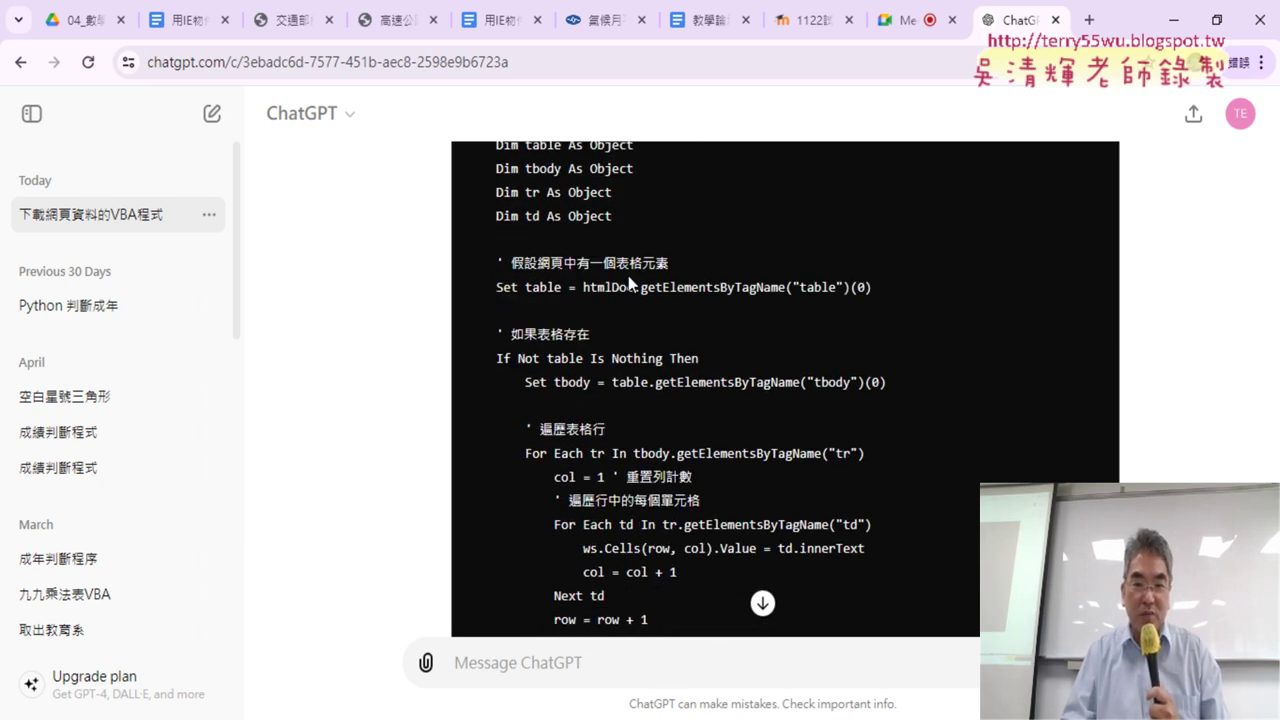
scroll(680, 338, "down", 1)
scroll(694, 337, "down", 1)
scroll(700, 343, "down", 1)
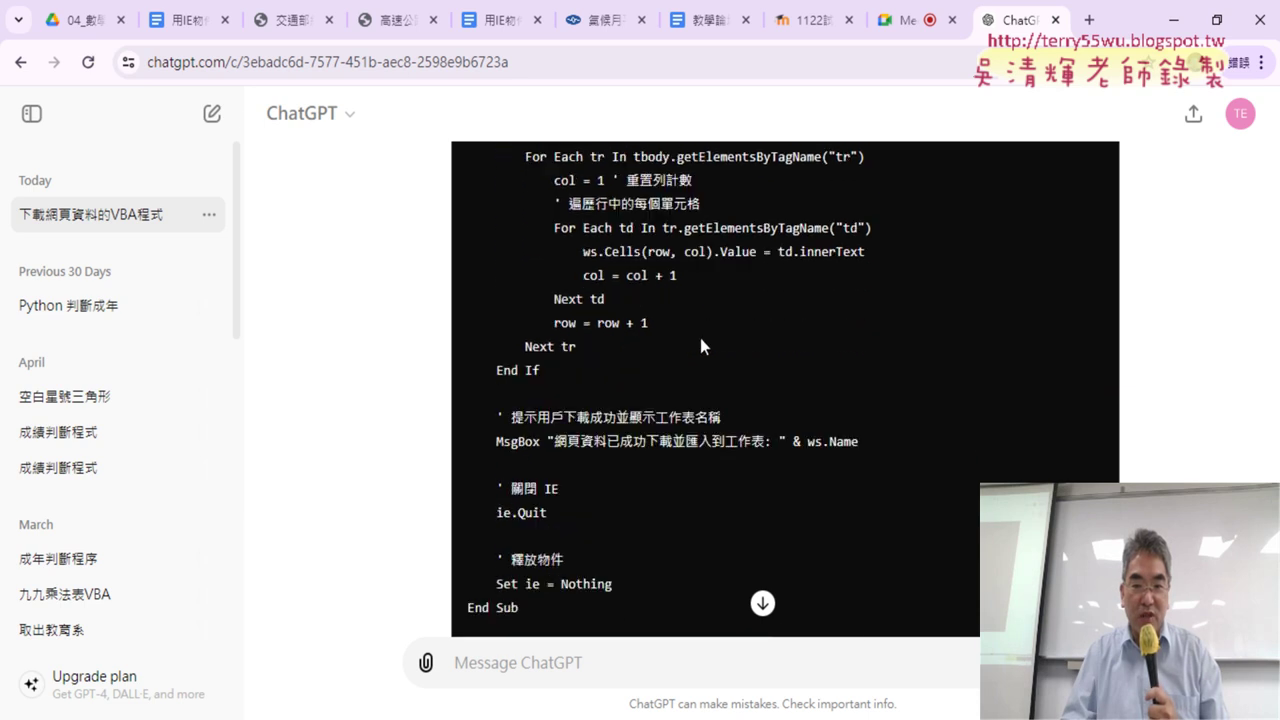
scroll(700, 343, "down", 1)
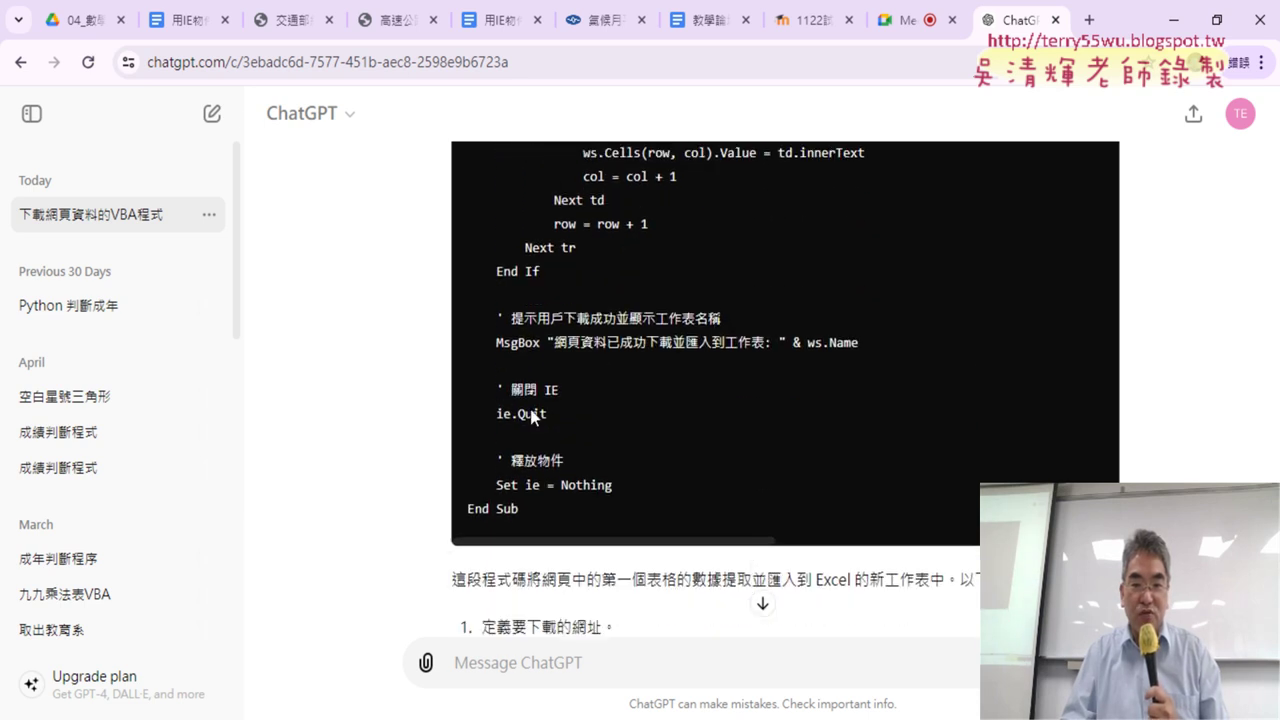
scroll(1066, 240, "up", 4)
scroll(1066, 288, "up", 6)
scroll(1066, 290, "up", 6)
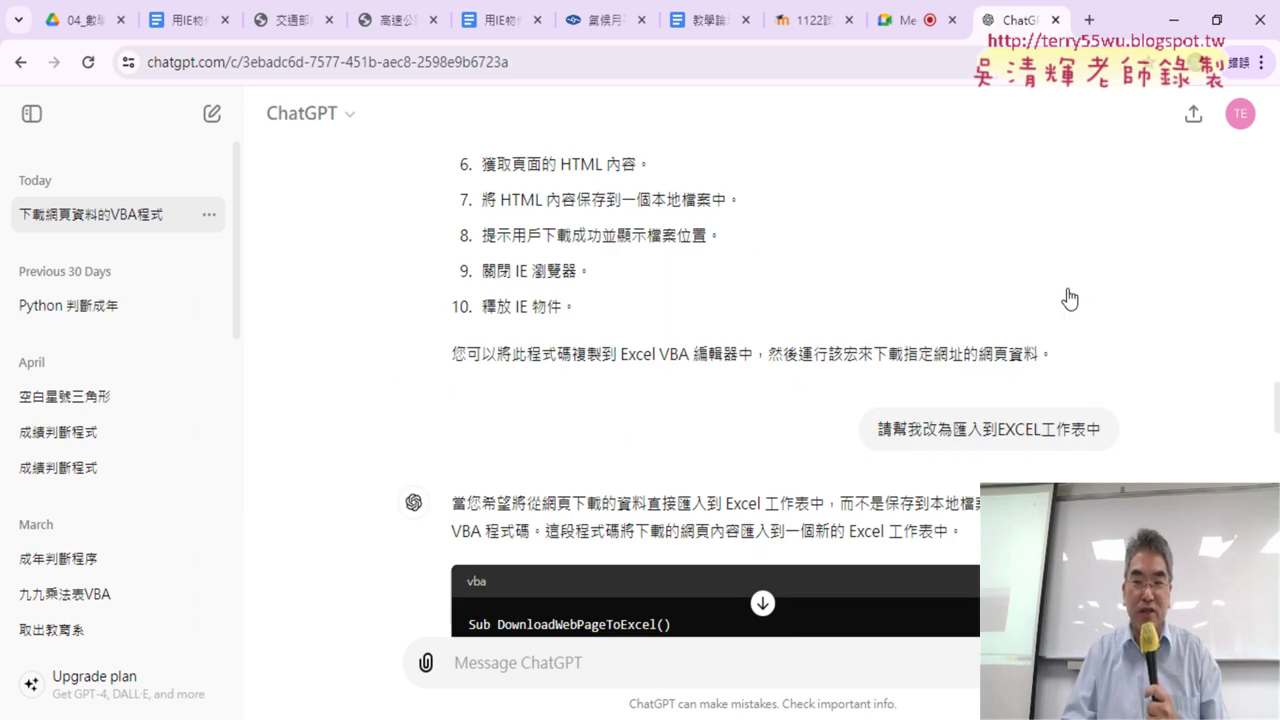
scroll(1080, 320, "down", 2)
left_click(1077, 395)
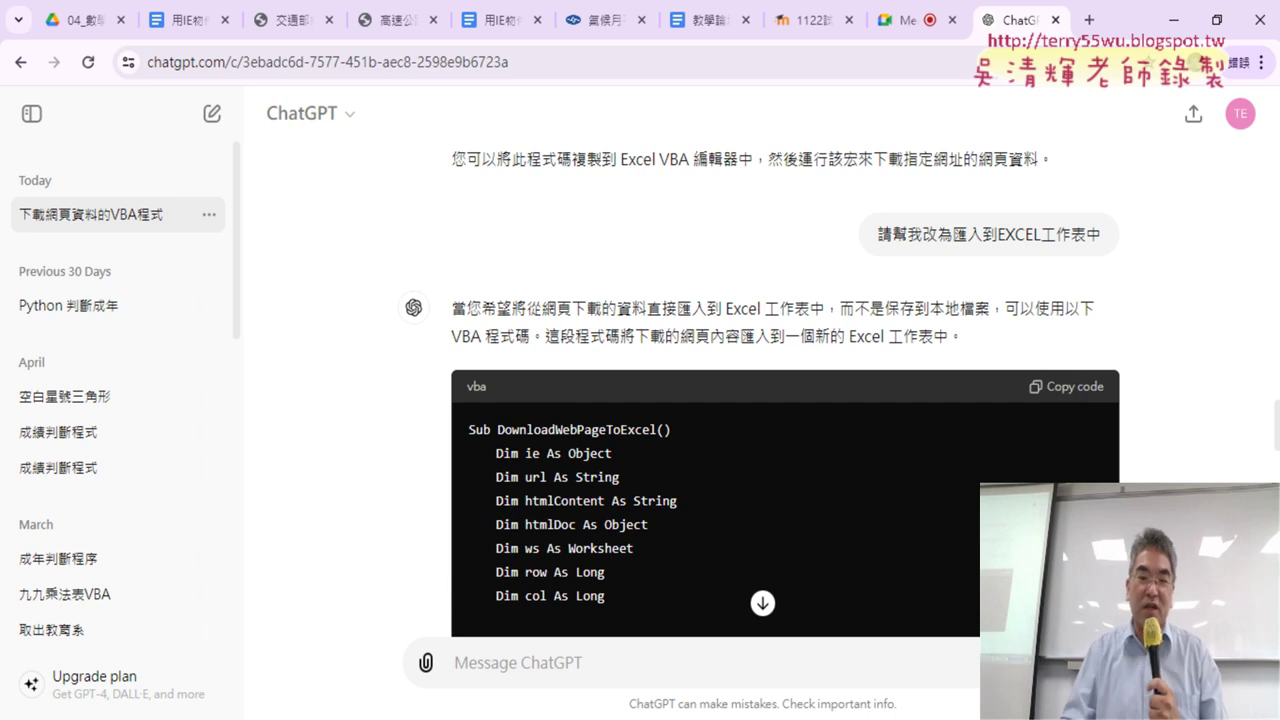
Open Module1 of the 用IE物件爬取交通部統計查詢網 project in the VBA editor, cursor after the last End Sub.
left_click(400, 690)
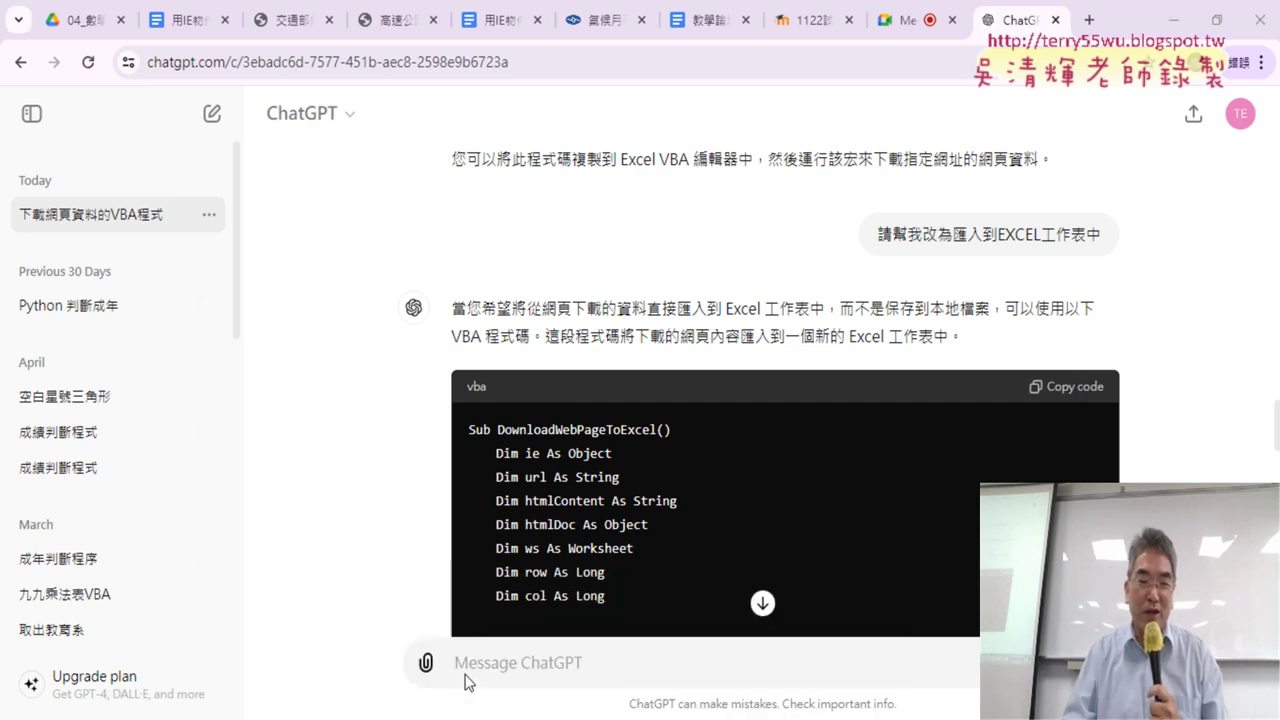
left_click(438, 684)
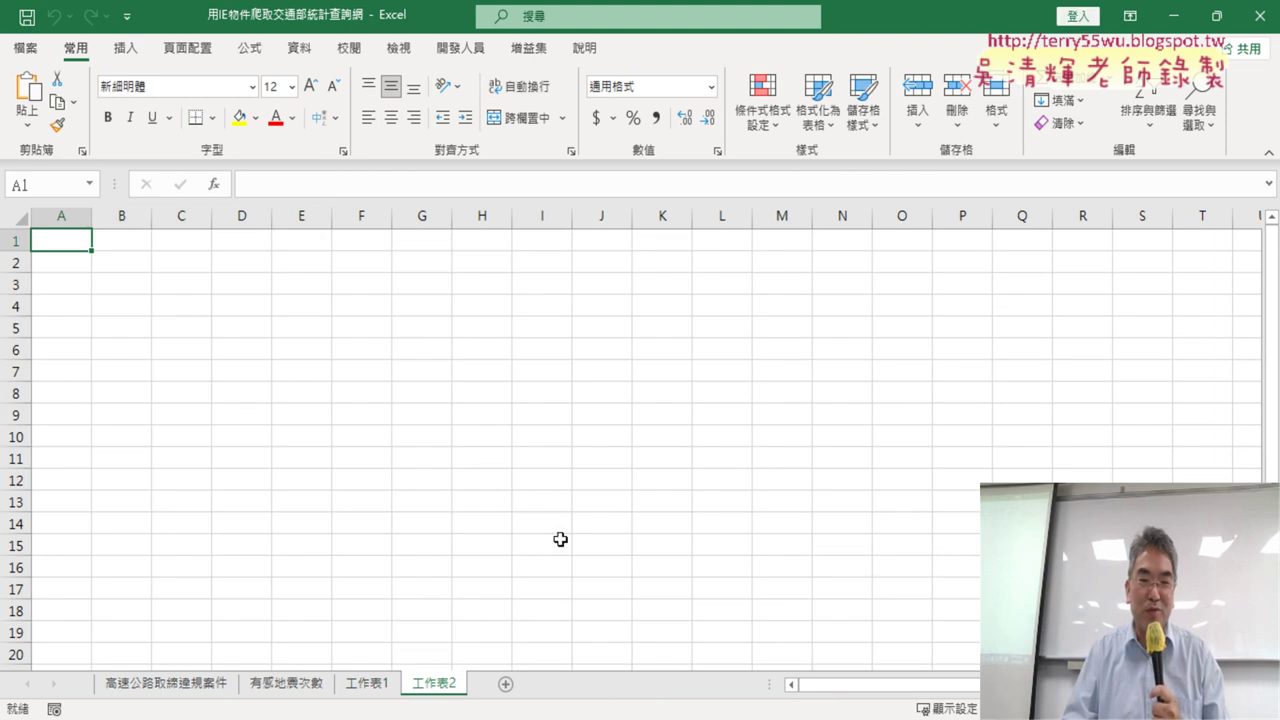
left_click(455, 55)
left_click(35, 95)
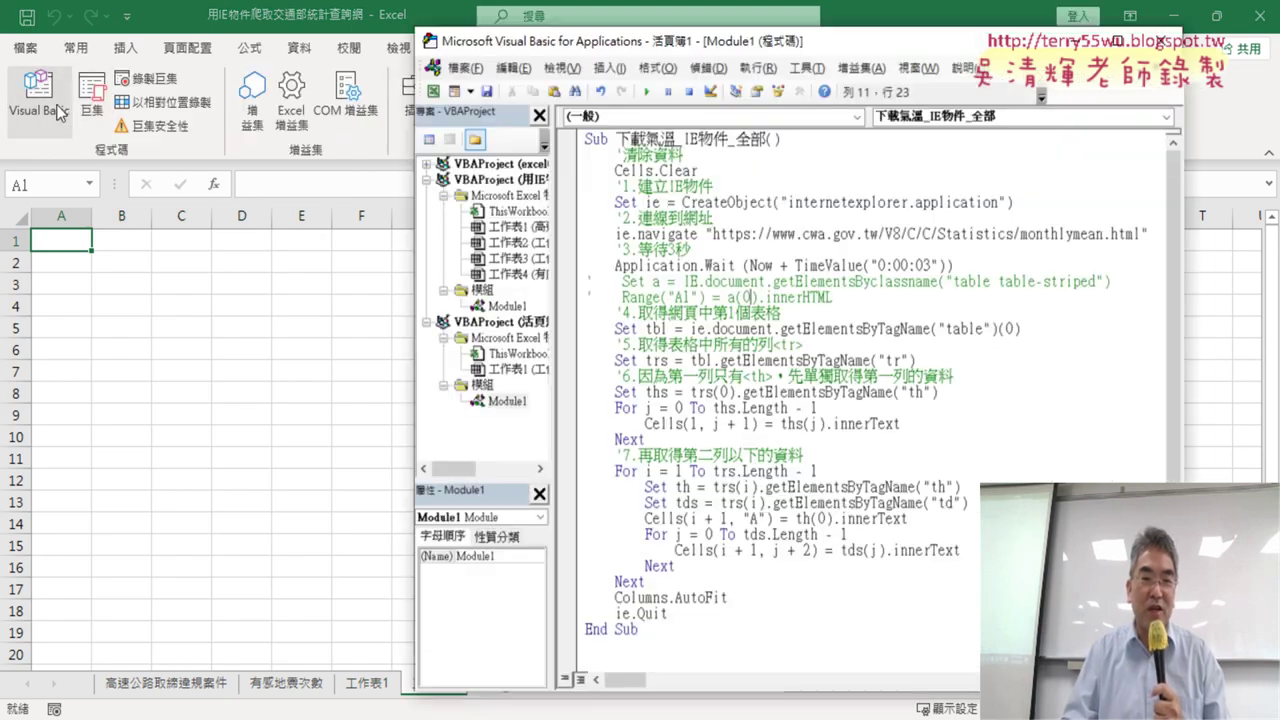
double_click(507, 306)
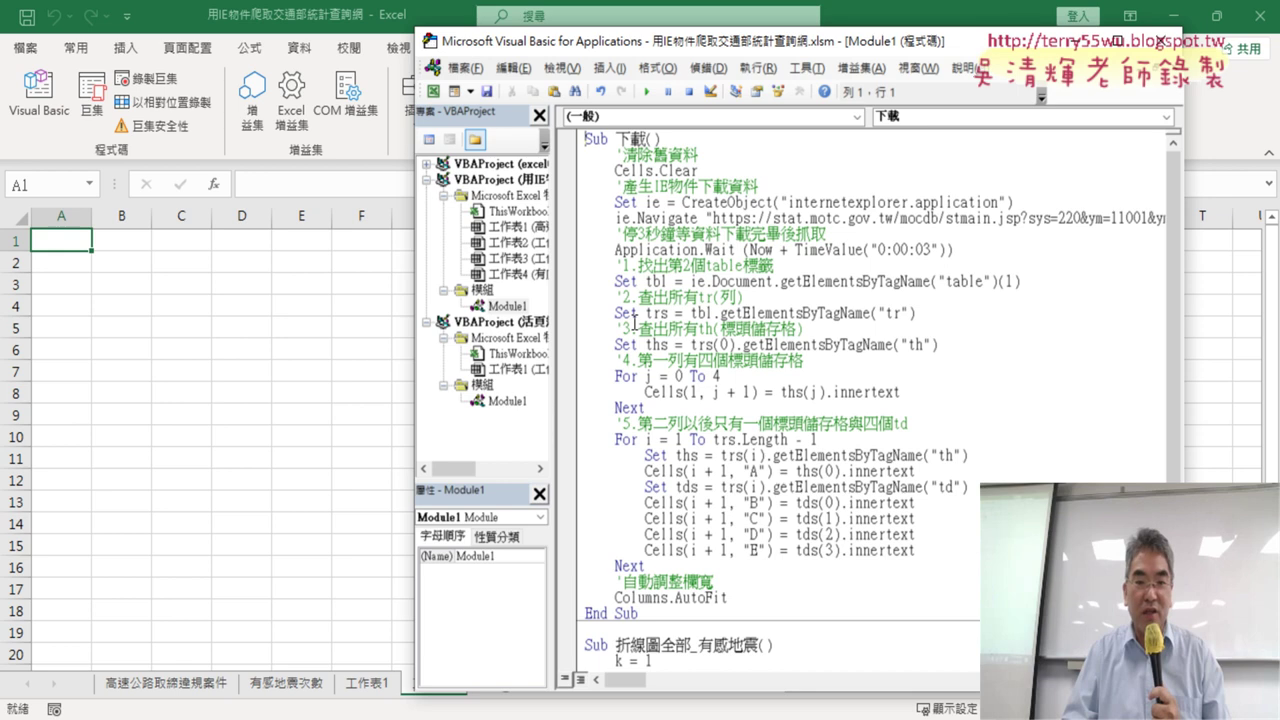
scroll(634, 322, "down", 4)
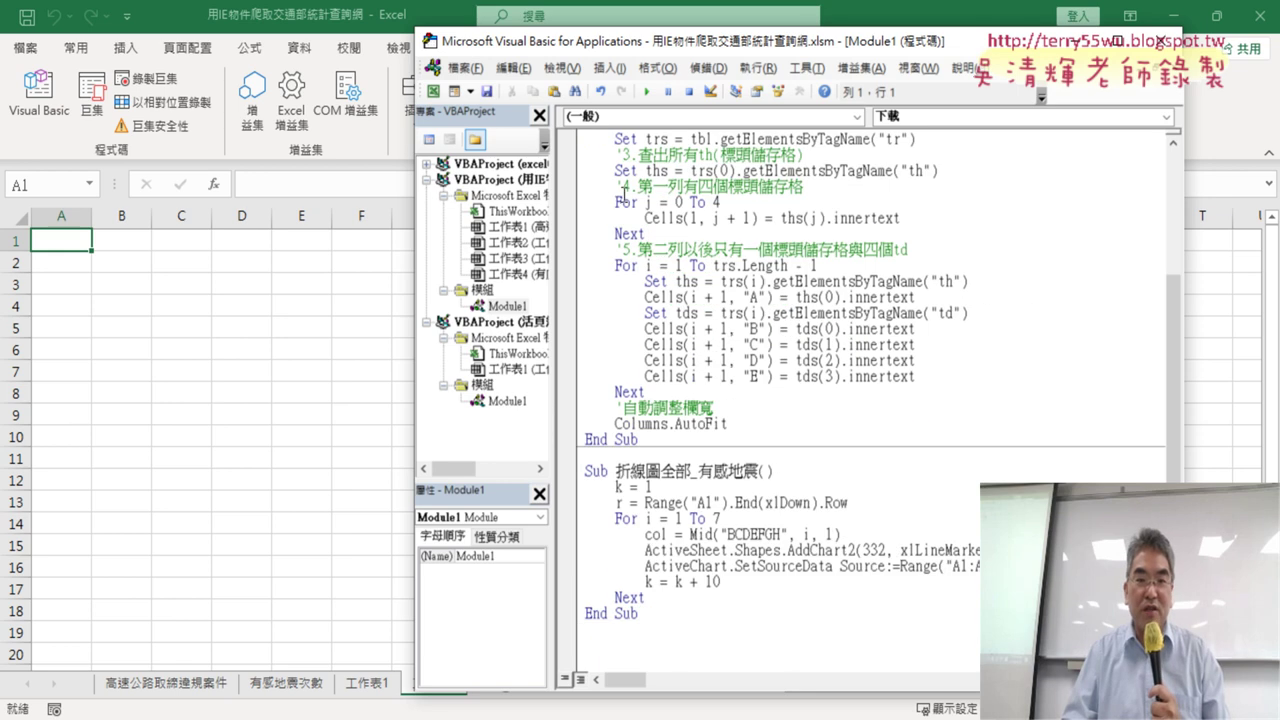
left_click(598, 638)
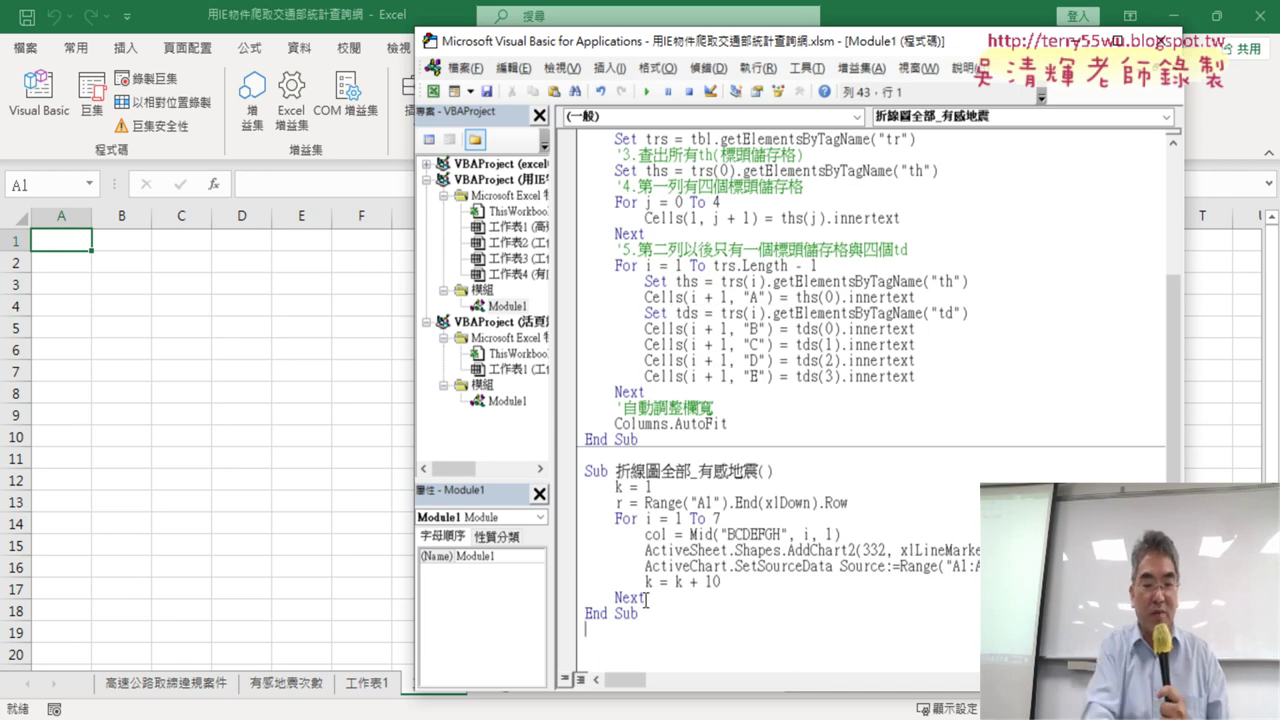
Paste DownloadWebPageToExcel into Module1, restoring its seven Dim declarations after a trial deletion.
key("ctrl+v")
scroll(803, 526, "up", 3)
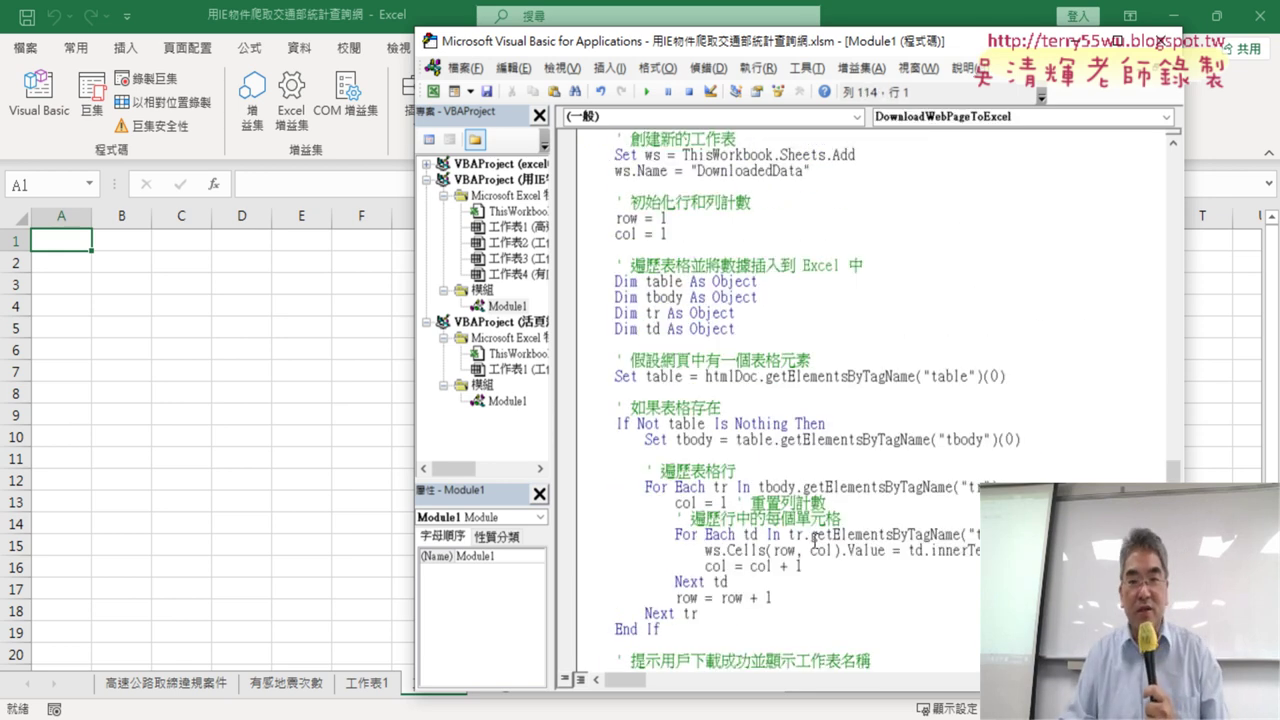
scroll(803, 526, "up", 5)
scroll(803, 526, "up", 2)
scroll(801, 515, "up", 5)
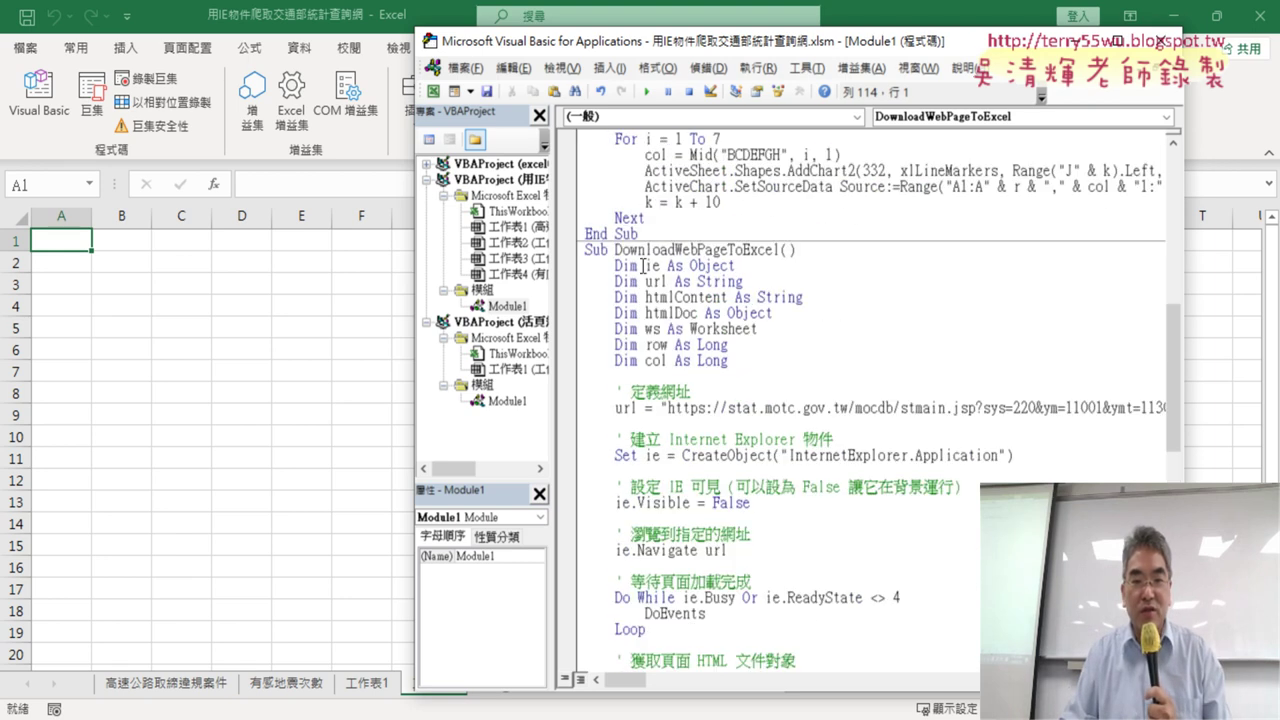
left_click_drag(615, 250, 780, 258)
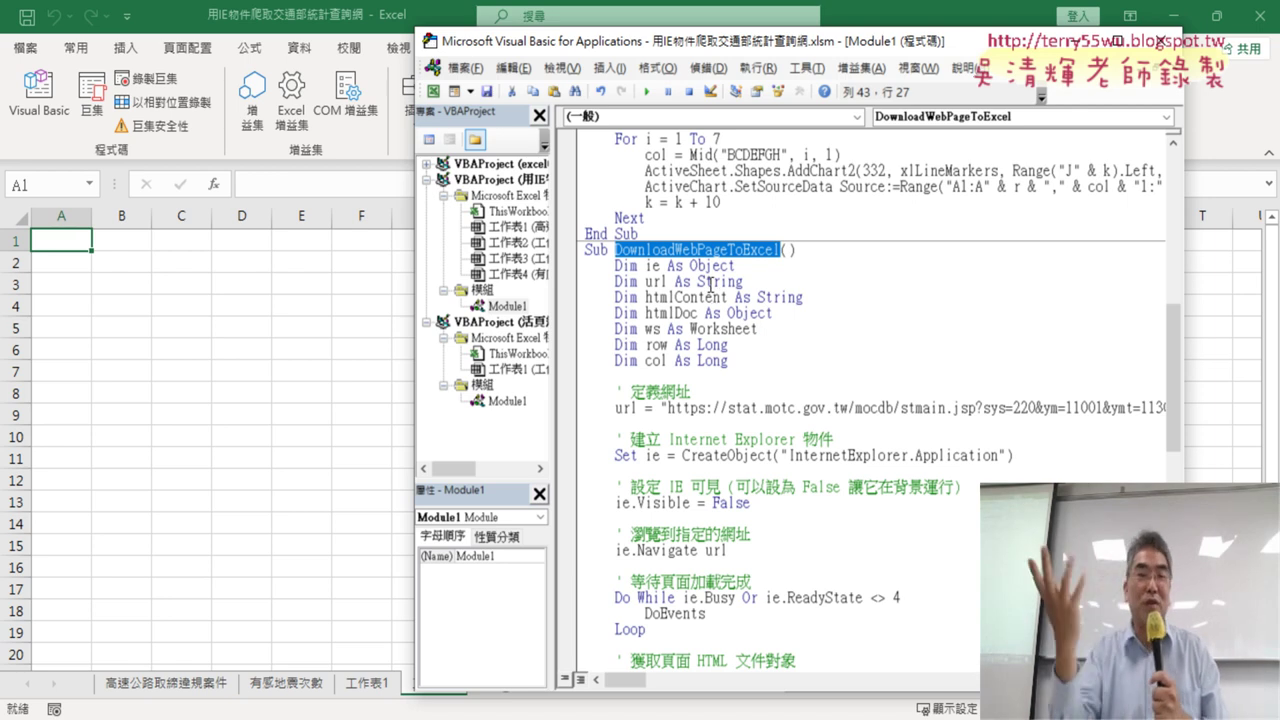
left_click_drag(776, 362, 579, 266)
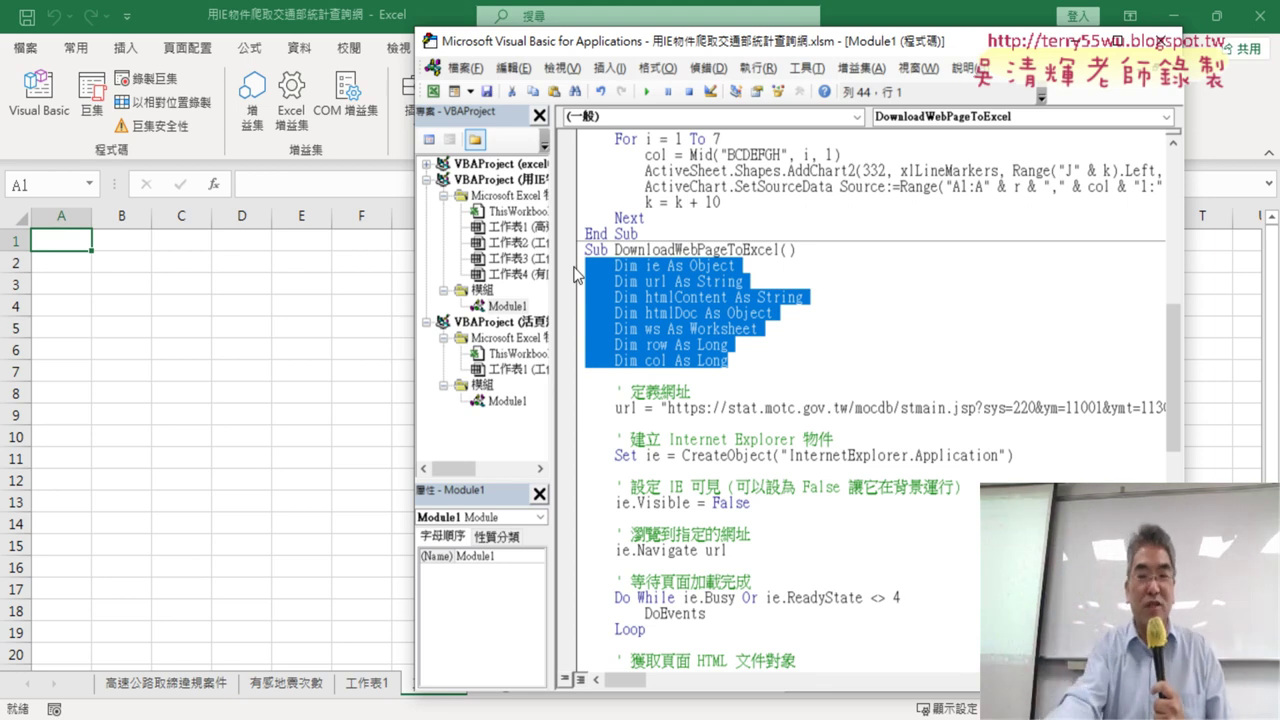
key("Delete")
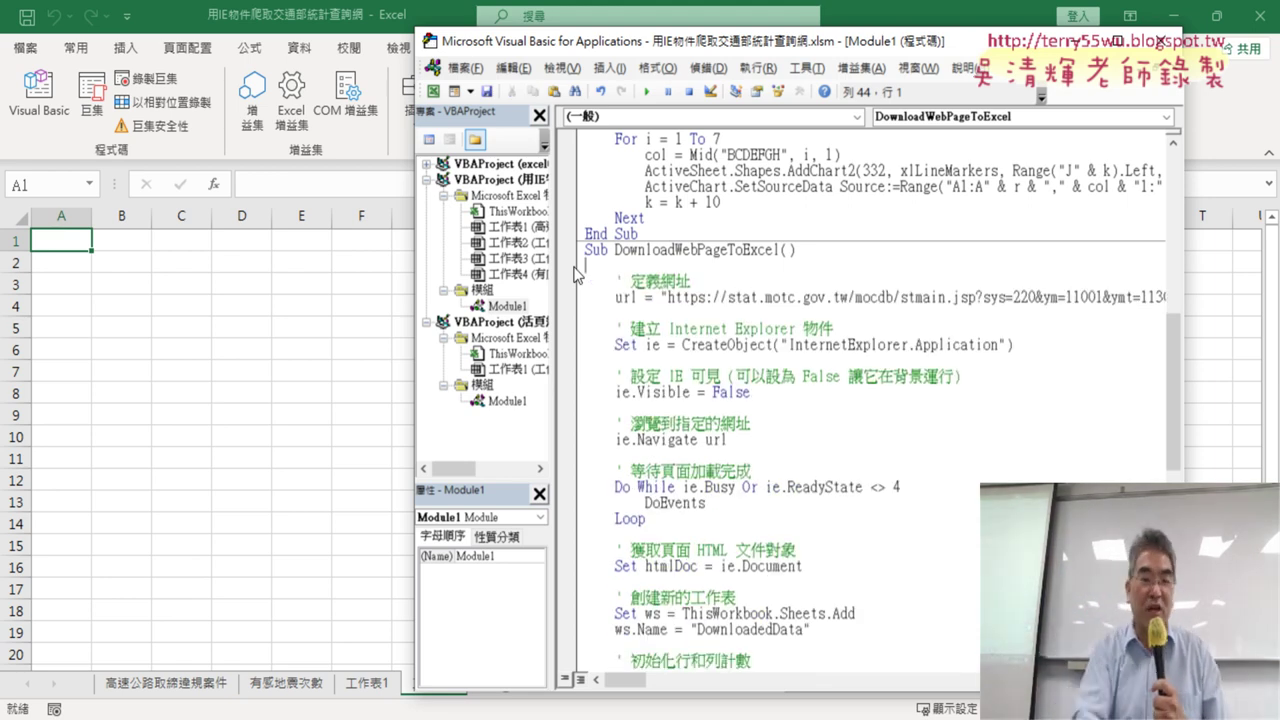
key("Return")
key("ctrl+z")
key("ctrl+z")
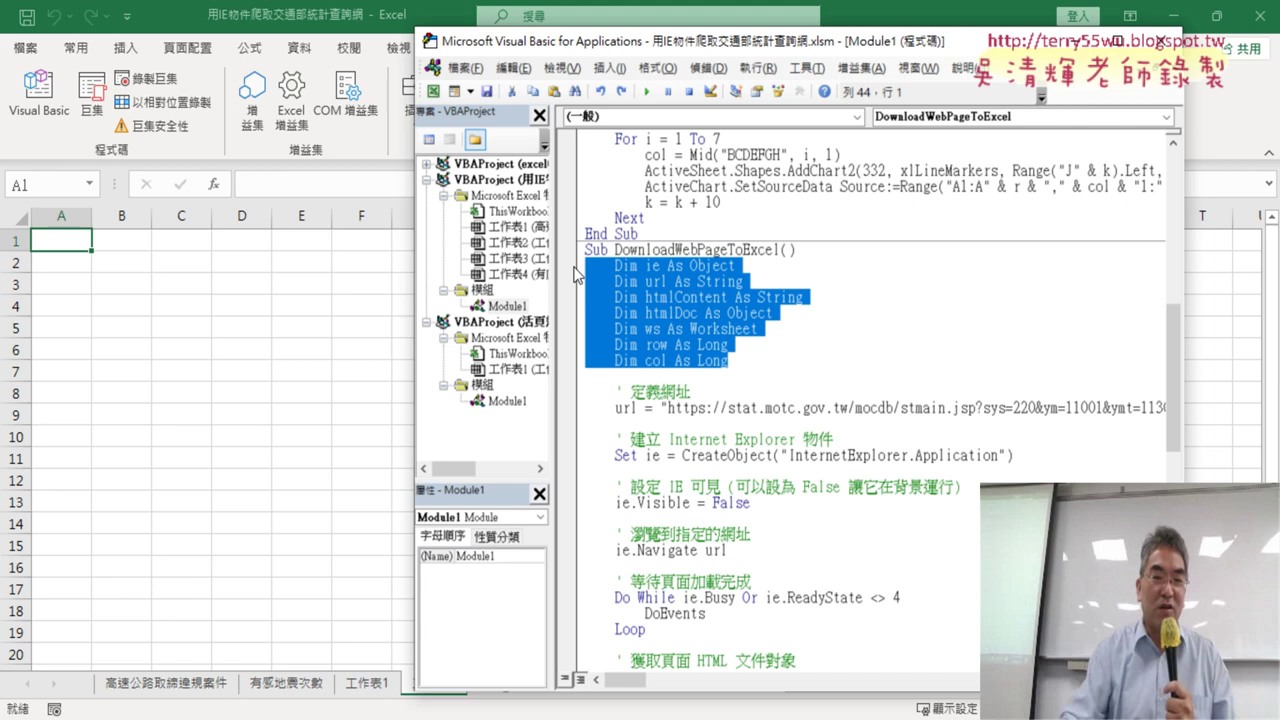
left_click(706, 346)
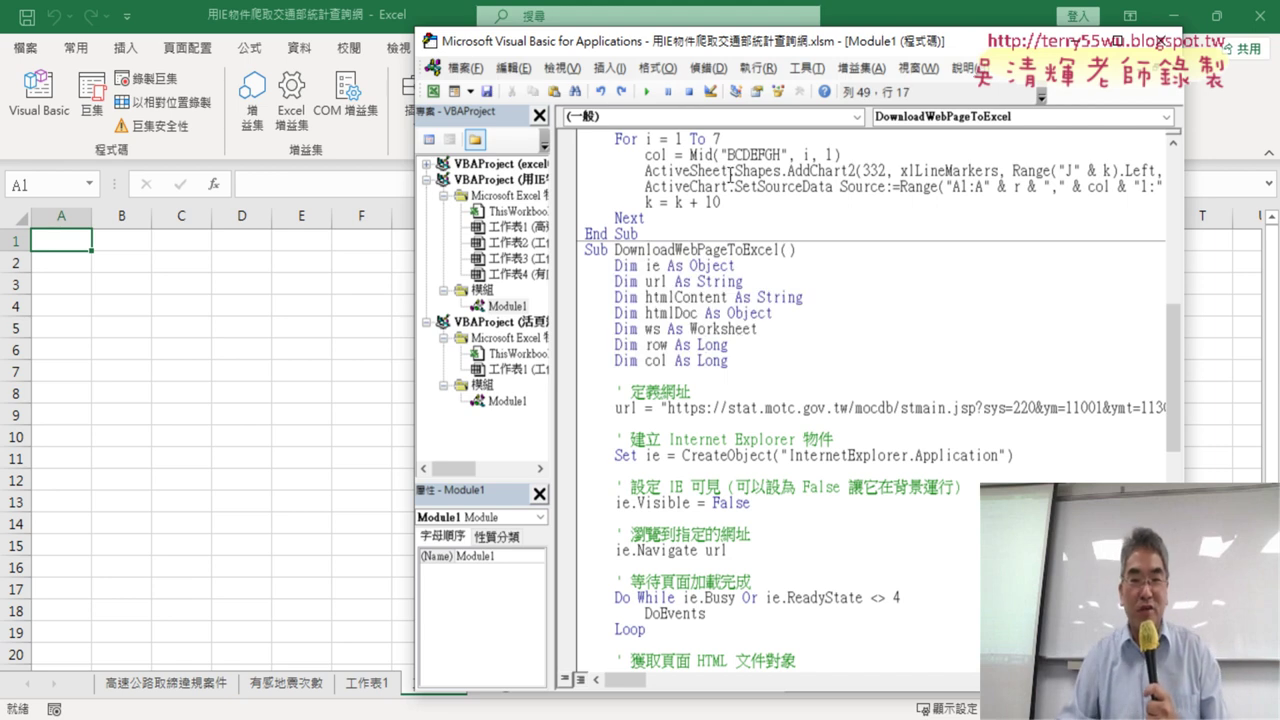
Run DownloadWebPageToExcel, dismiss the success message, and widen column B of the new DownloadedData sheet.
left_click(646, 91)
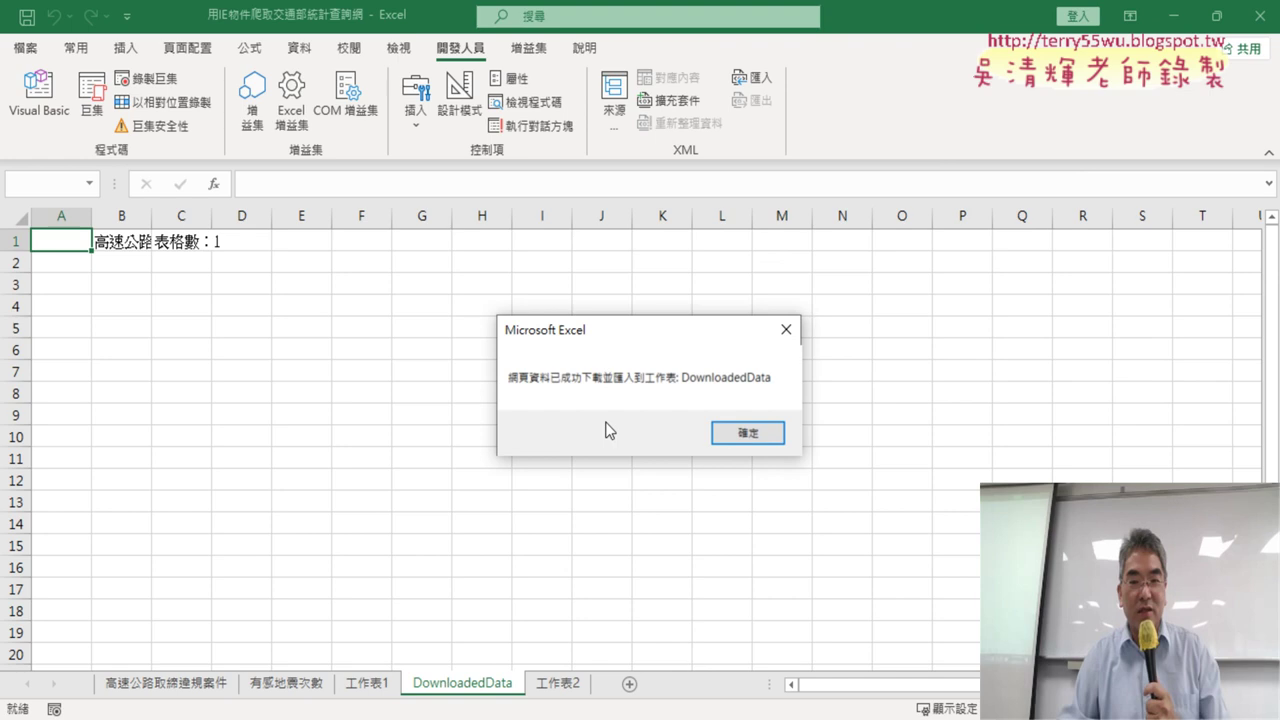
left_click(745, 433)
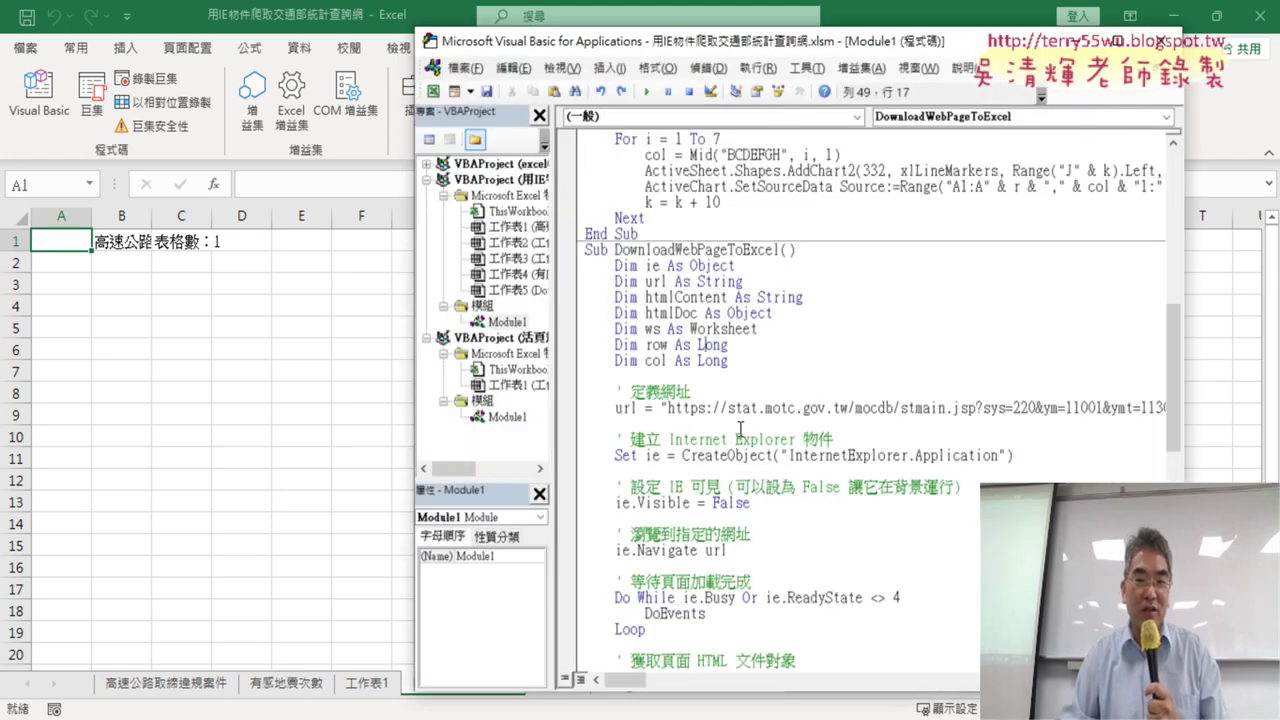
left_click(121, 241)
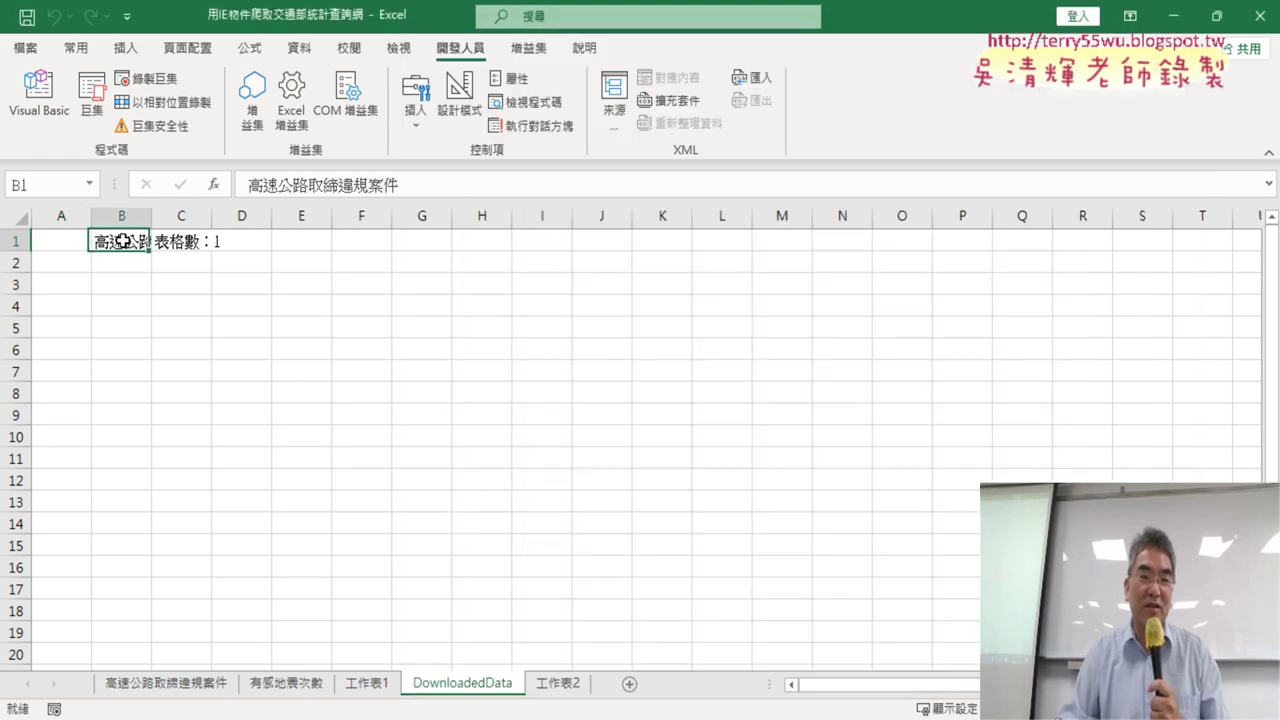
left_click_drag(152, 218, 279, 218)
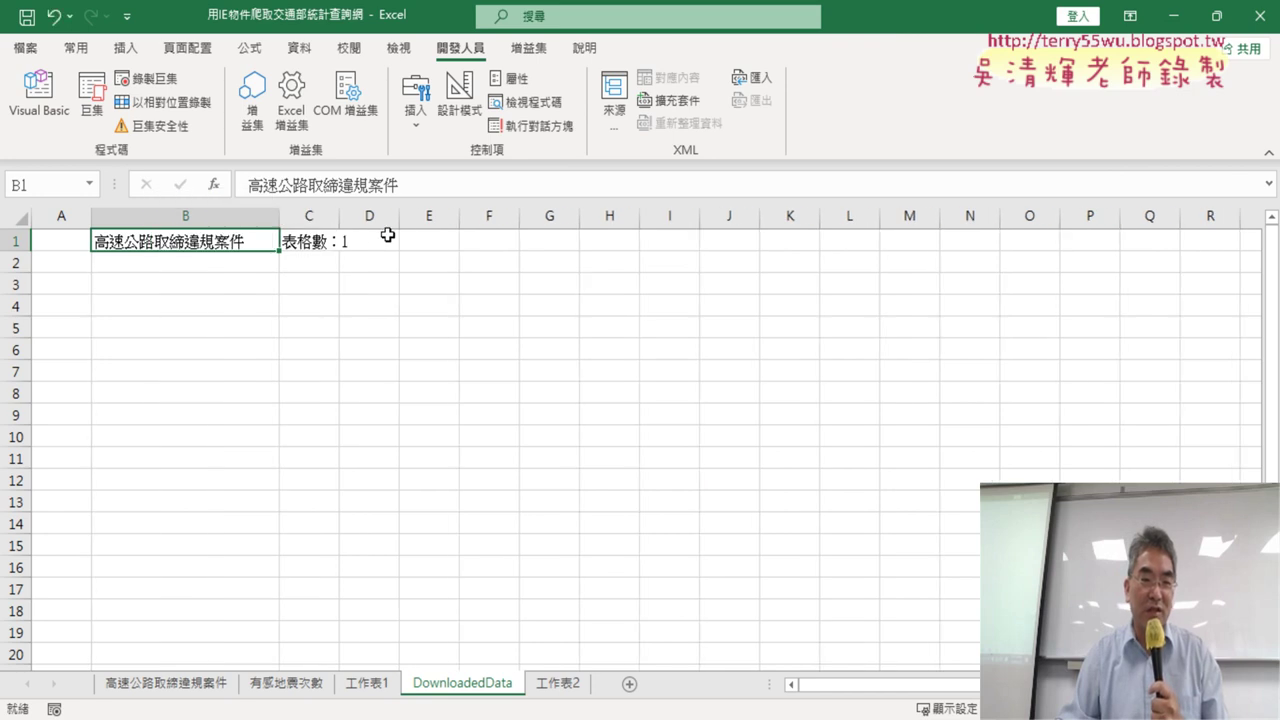
left_click_drag(51, 266, 716, 627)
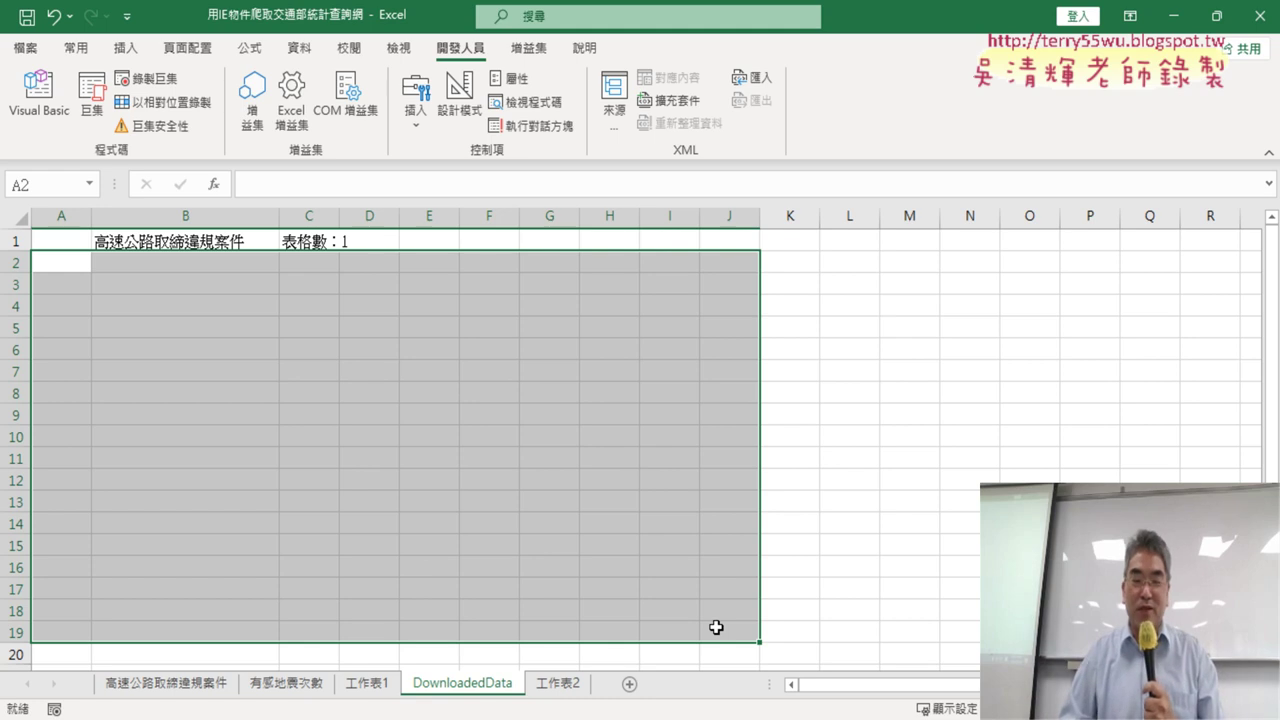
Change getElementsByTagName("table")(0) to (1) in the Set table line.
left_click(59, 121)
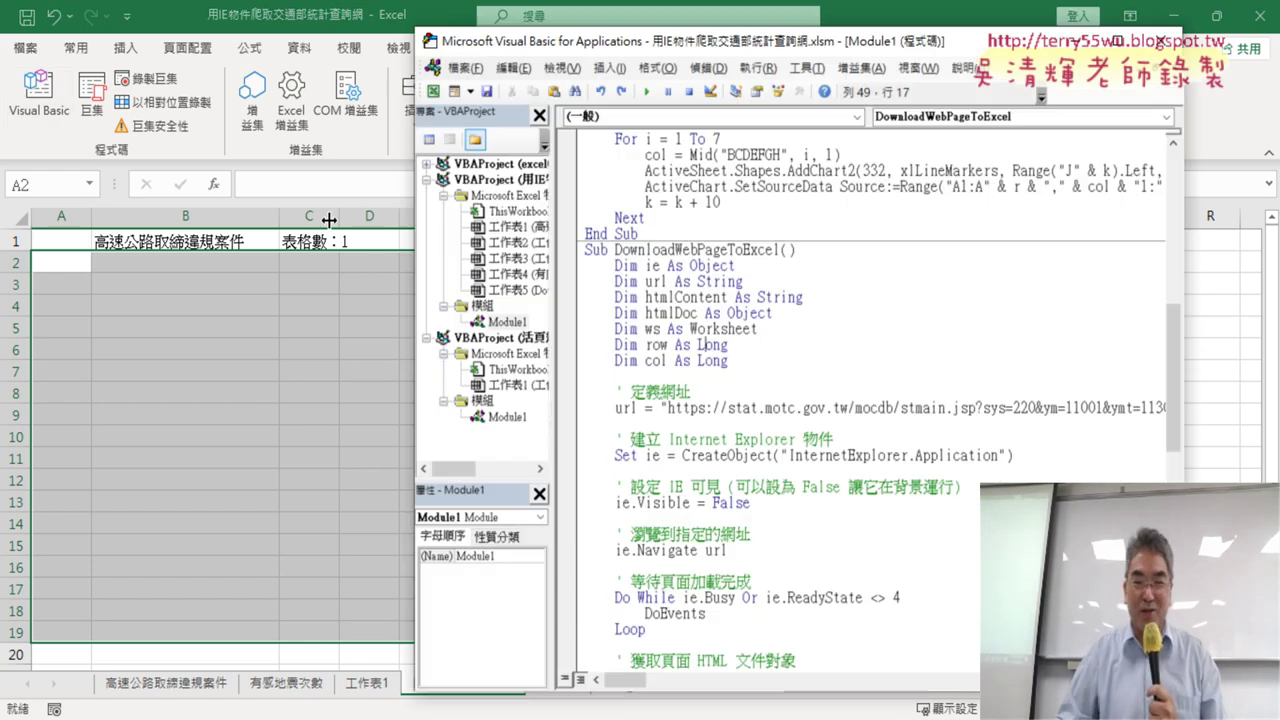
scroll(964, 472, "down", 3)
scroll(960, 467, "down", 2)
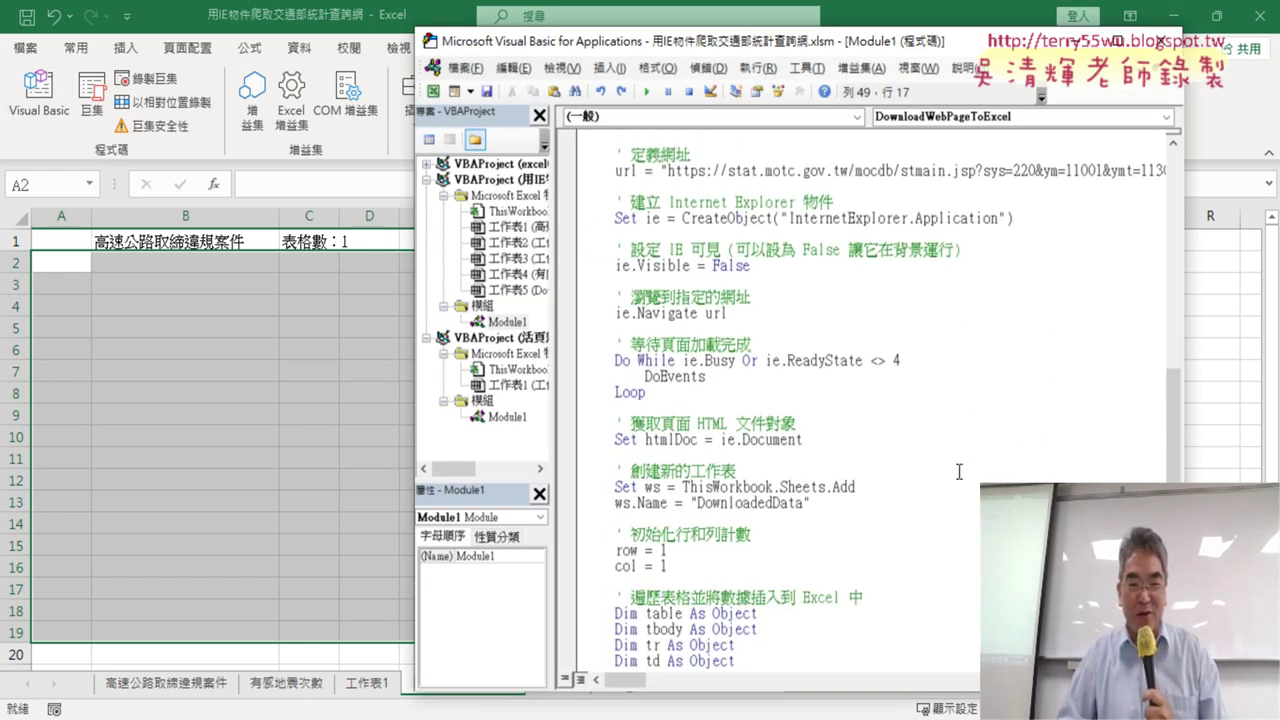
scroll(960, 467, "down", 2)
scroll(955, 468, "down", 2)
scroll(955, 468, "down", 1)
scroll(955, 468, "down", 1)
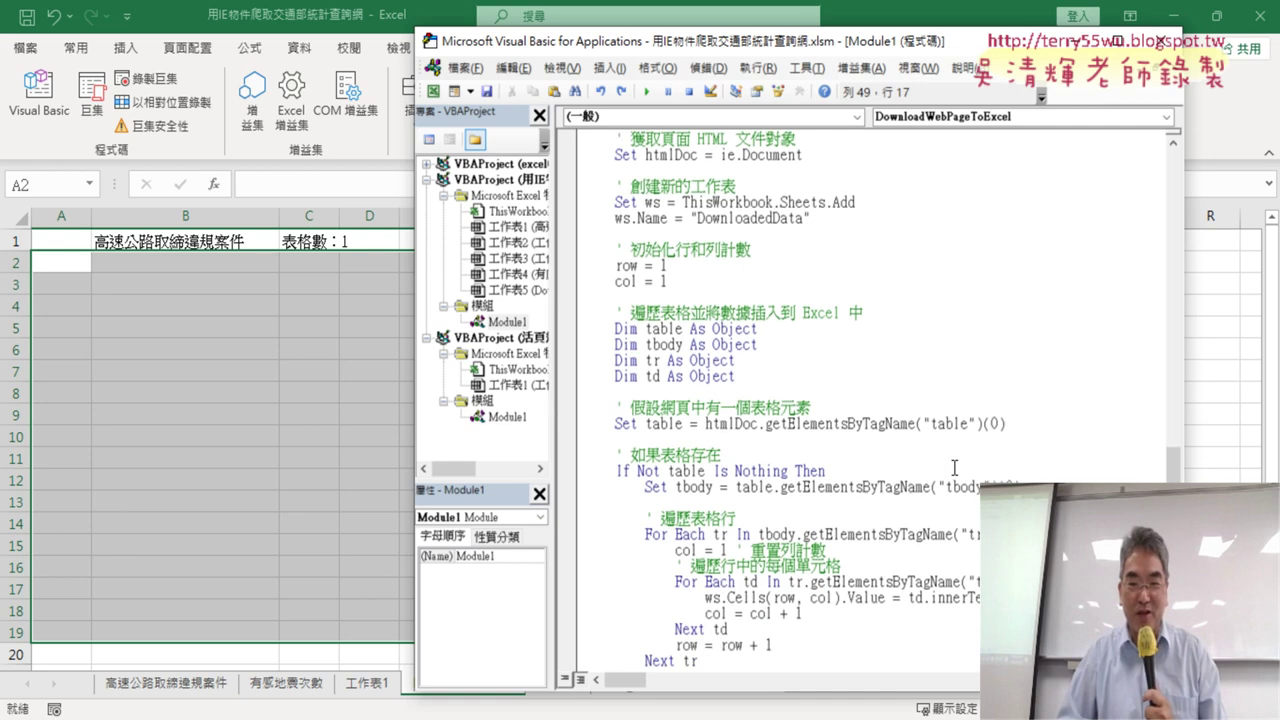
scroll(955, 468, "down", 2)
scroll(955, 468, "down", 1)
left_click_drag(571, 265, 577, 297)
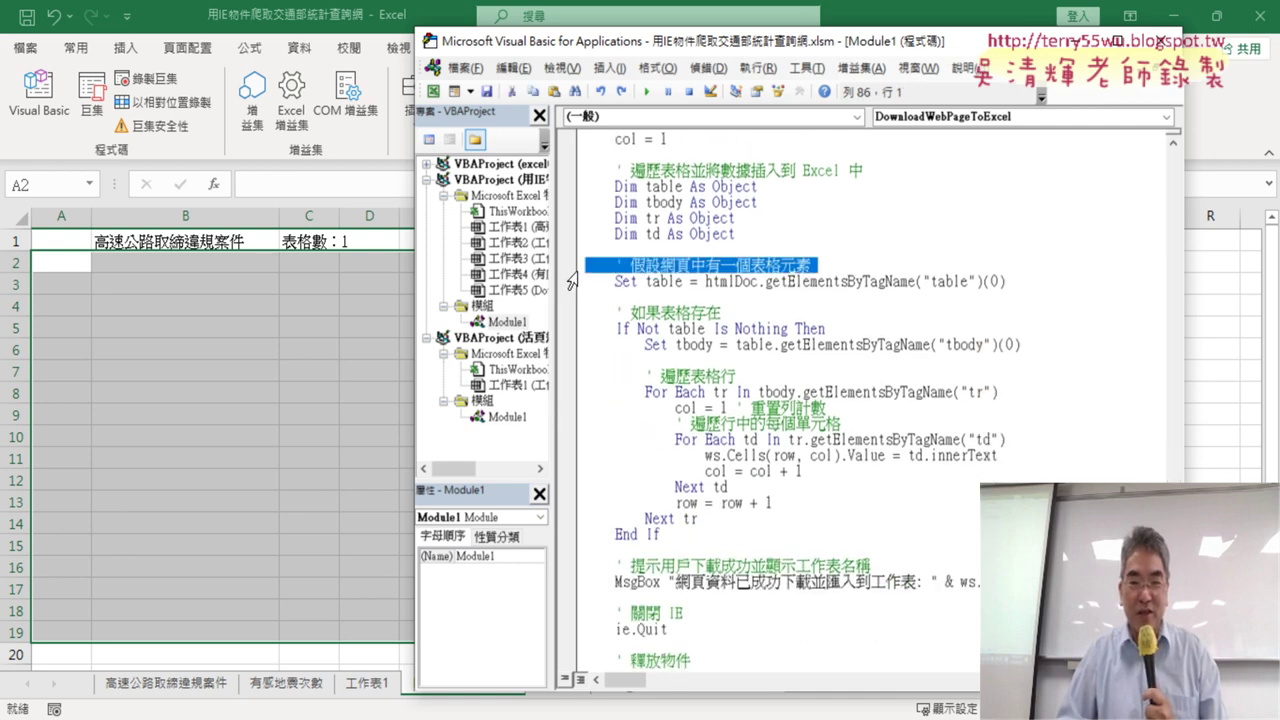
left_click(969, 300)
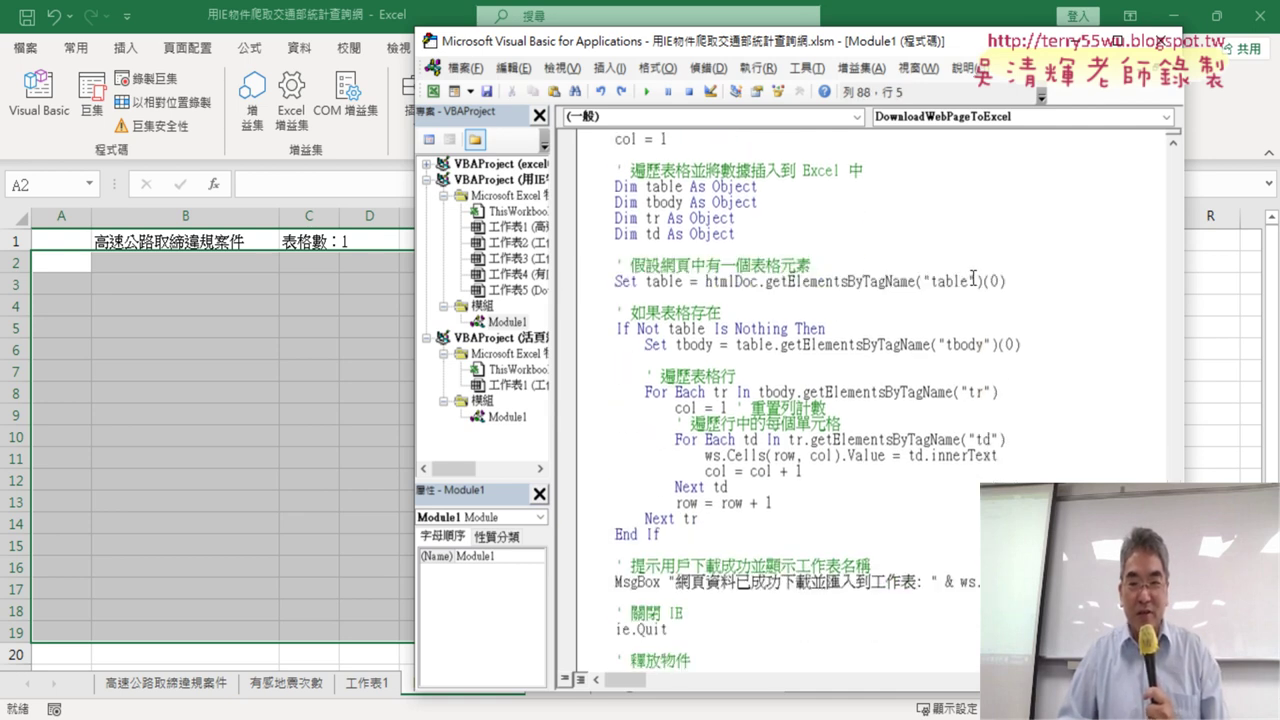
left_click_drag(973, 281, 932, 281)
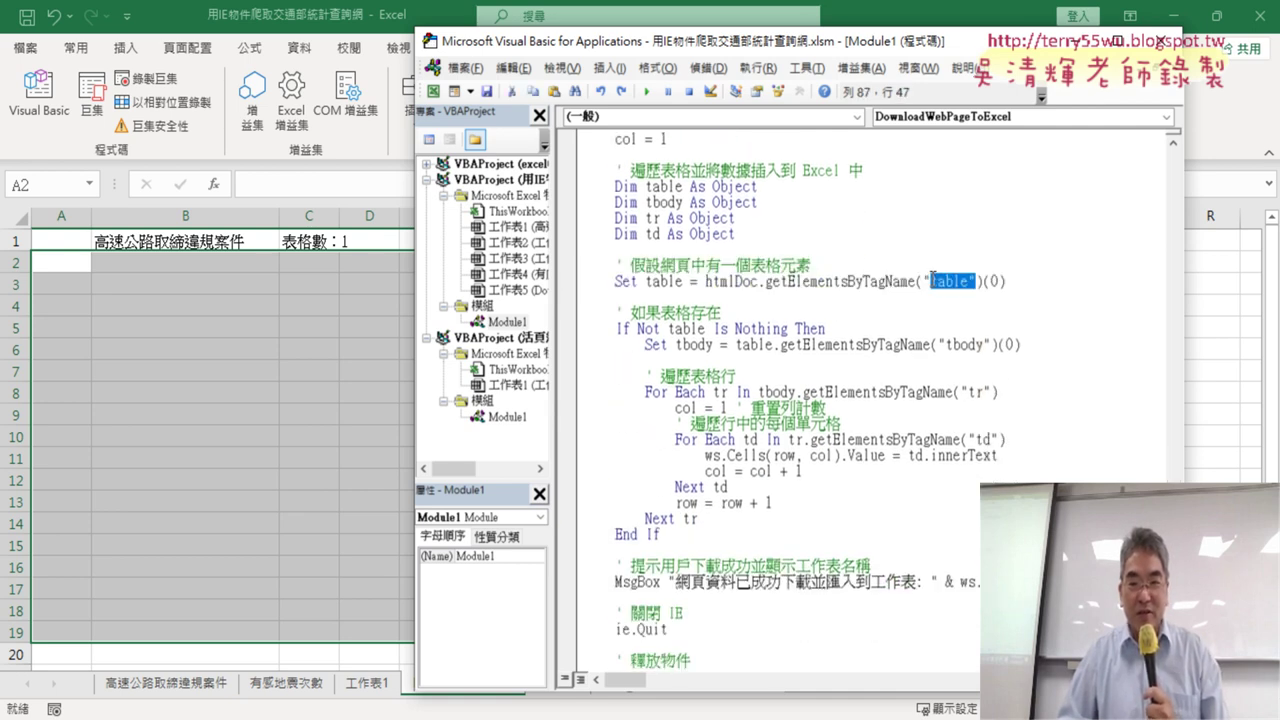
double_click(993, 281)
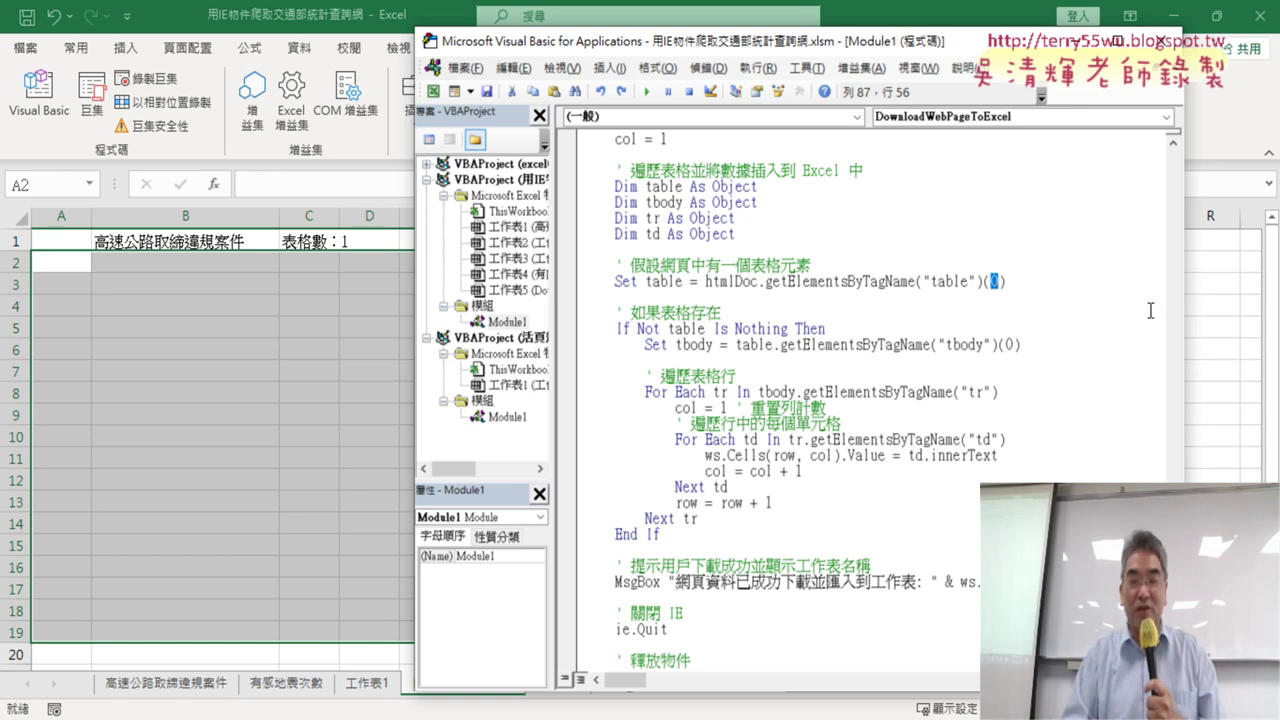
type("1")
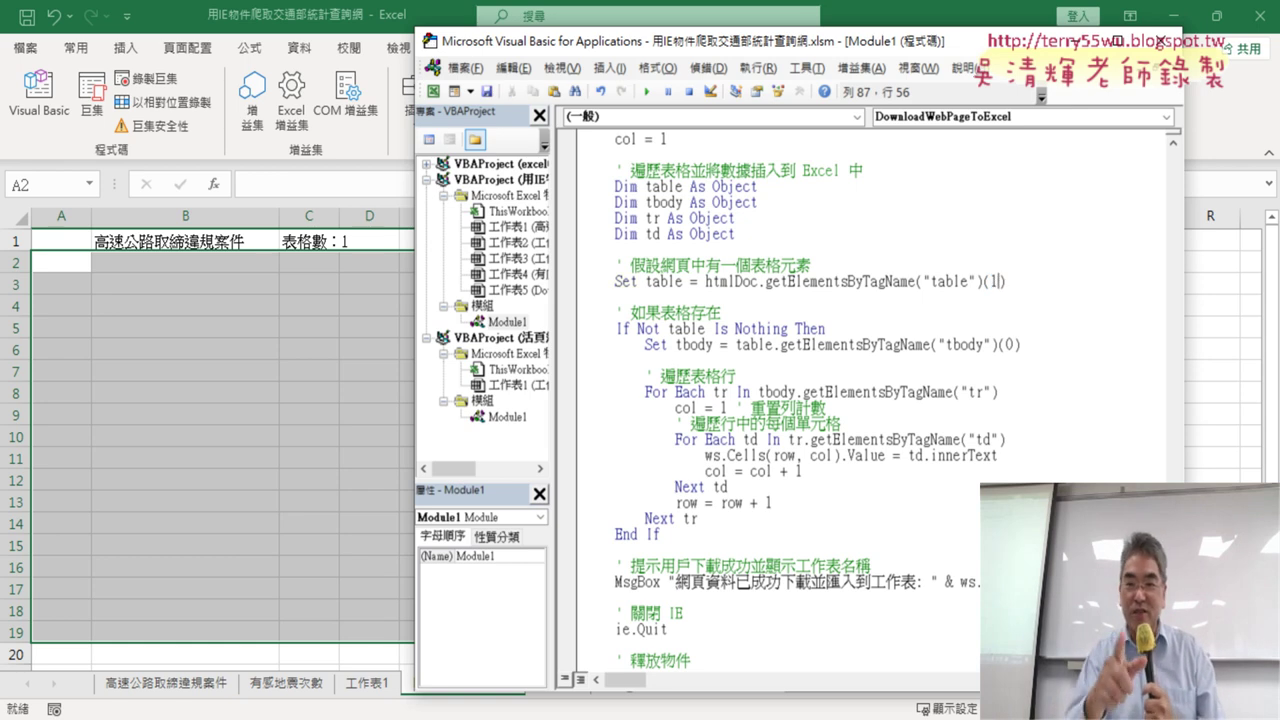
Rerun the edited macro, which fails with run-time error 1004 because DownloadedData already exists.
mouse_move(1030, 281)
left_mouse_down()
mouse_move(690, 266)
mouse_move(566, 277)
left_mouse_up()
left_click_drag(917, 281, 983, 284)
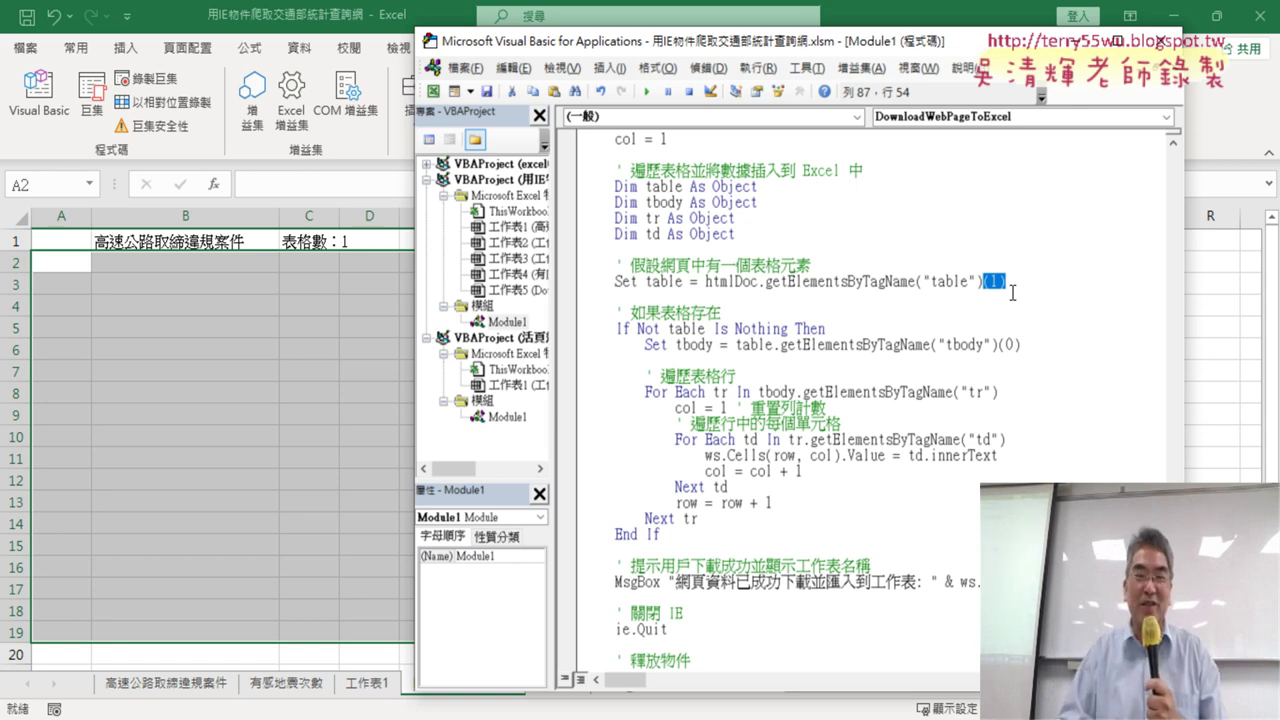
left_click(646, 91)
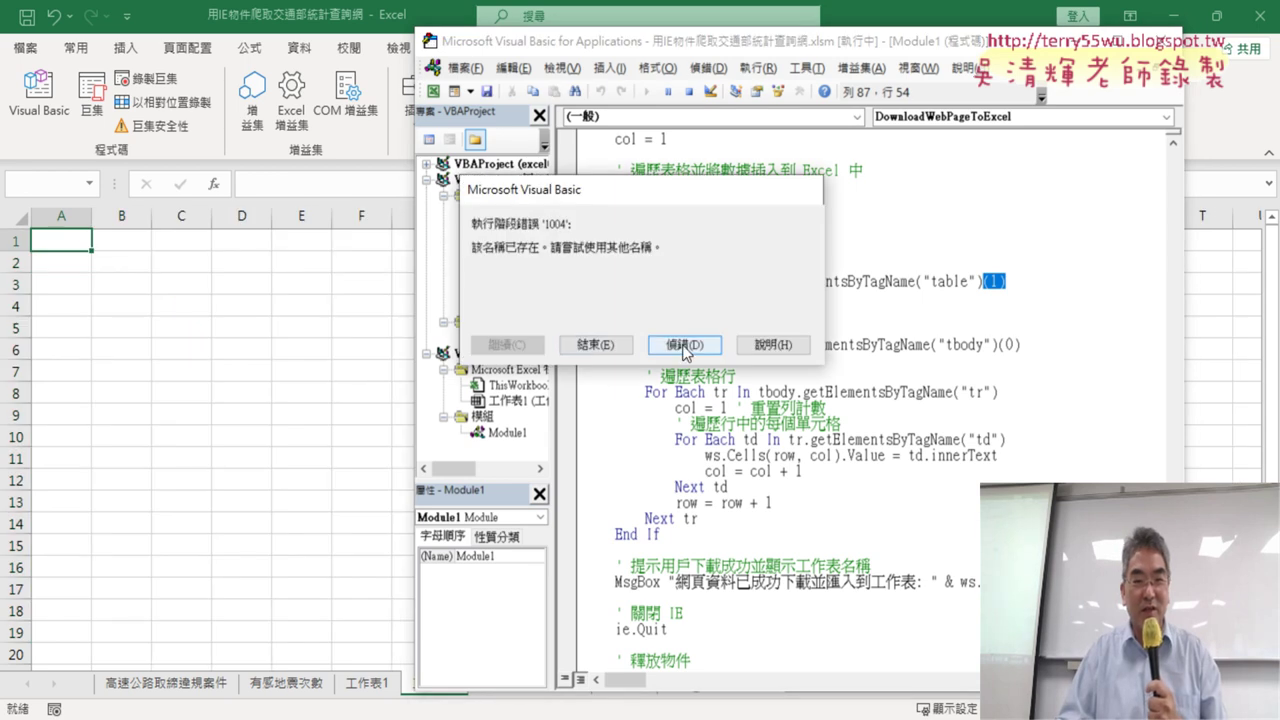
Delete the existing DownloadedData worksheet and confirm the deletion.
left_click(680, 344)
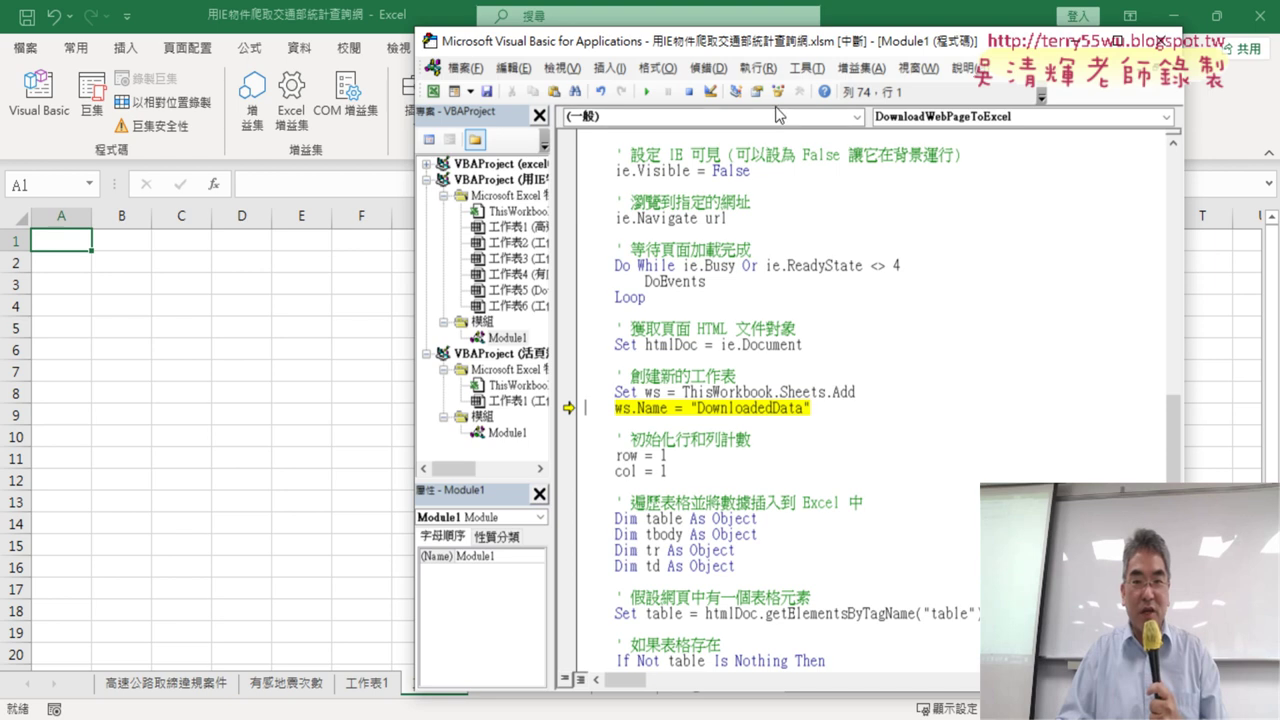
left_click_drag(800, 51, 1007, 67)
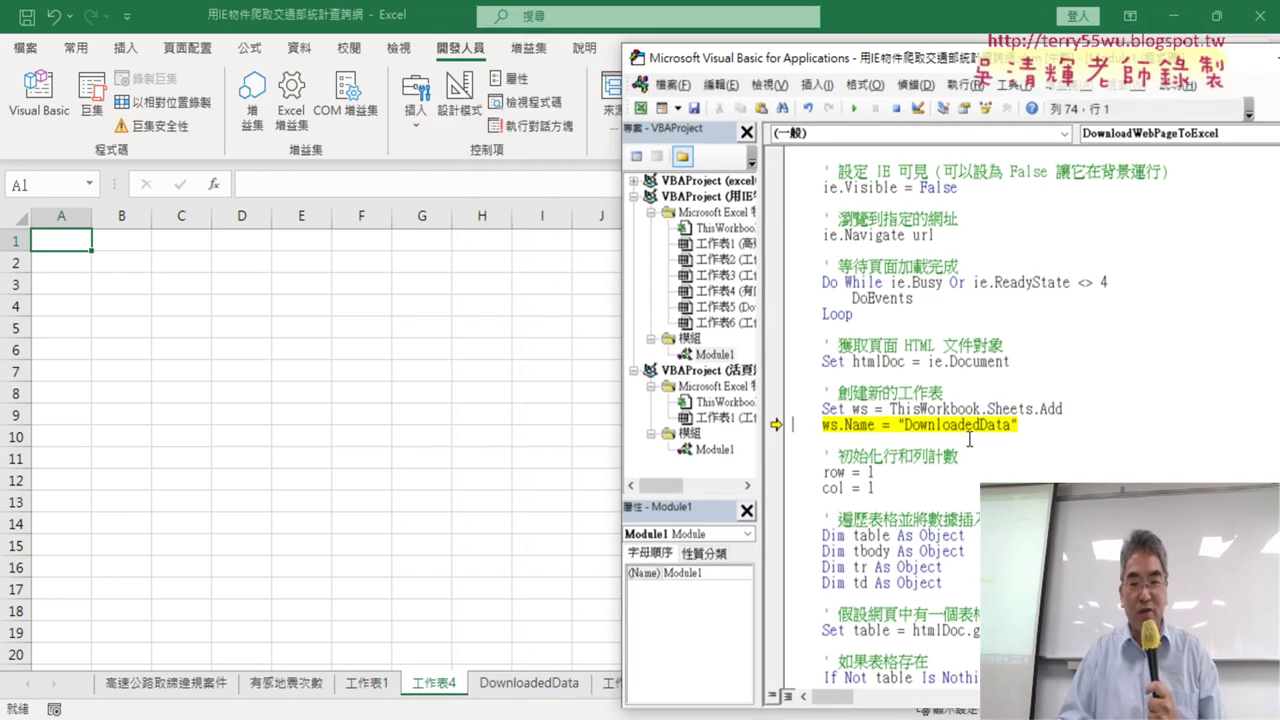
left_click(565, 690)
right_click(548, 686)
left_click(604, 436)
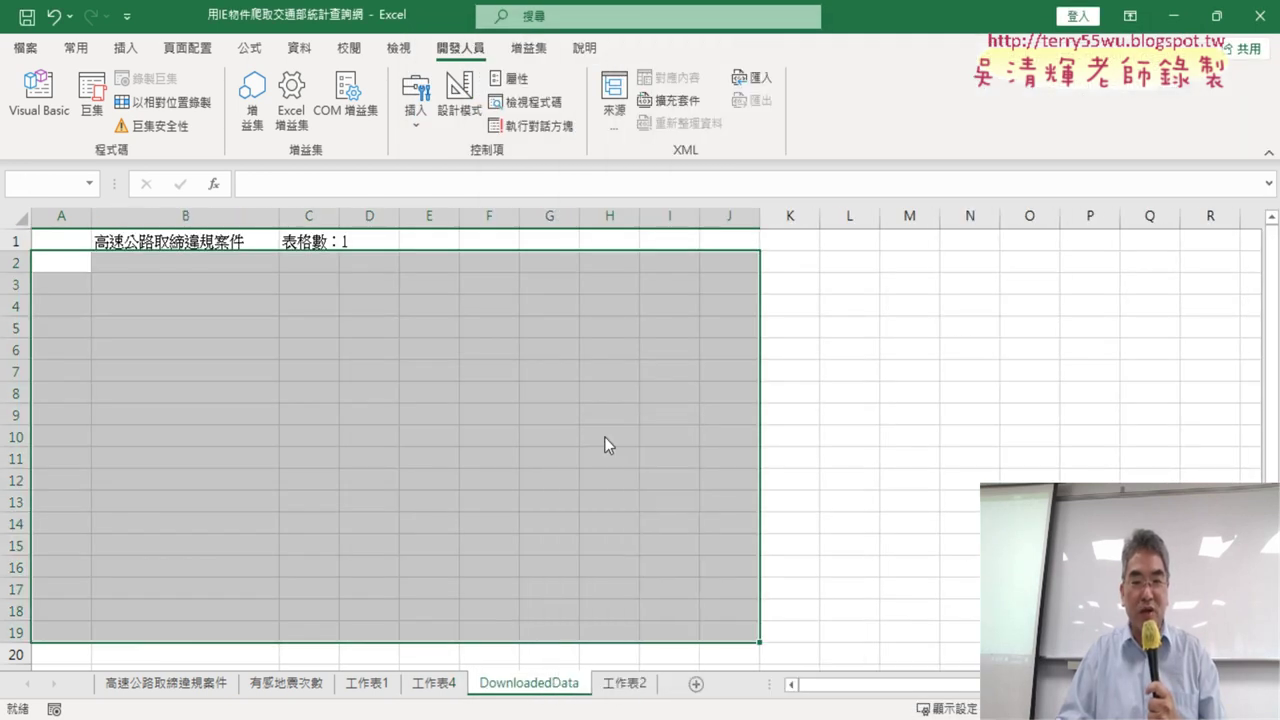
left_click(604, 426)
Reset the paused macro in the VBA editor and run DownloadWebPageToExcel again.
left_click(40, 100)
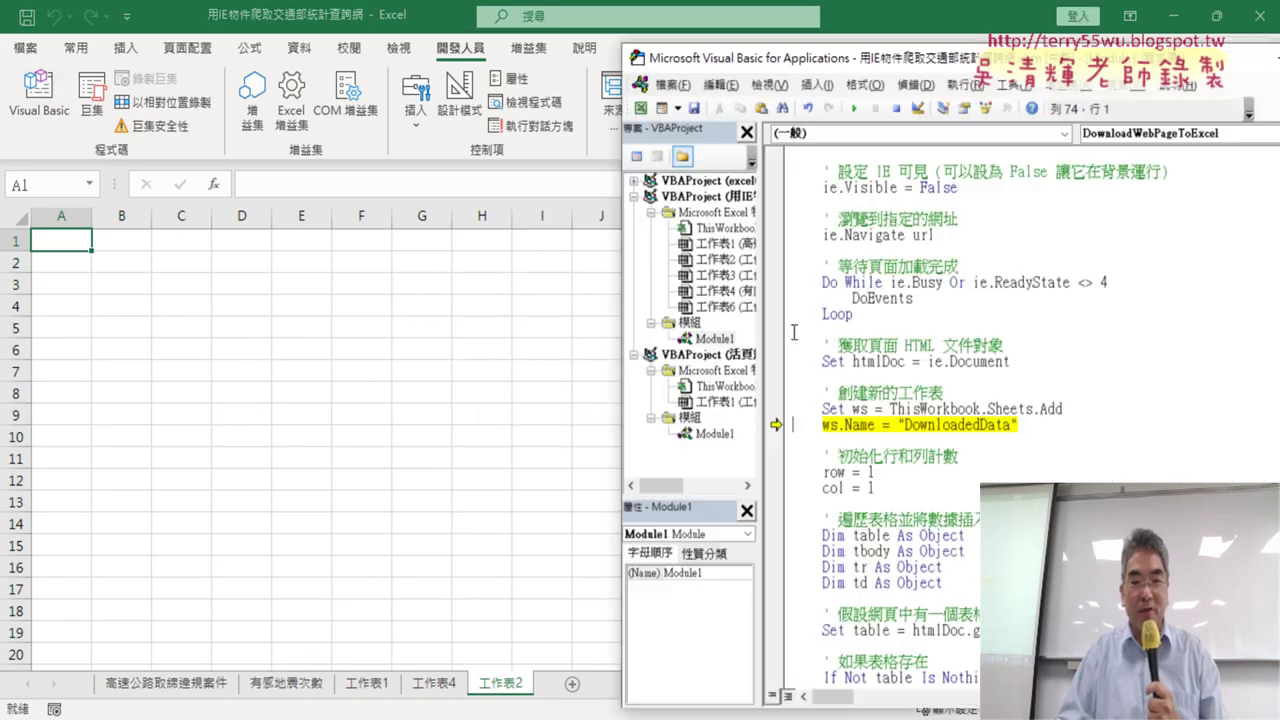
left_click(896, 108)
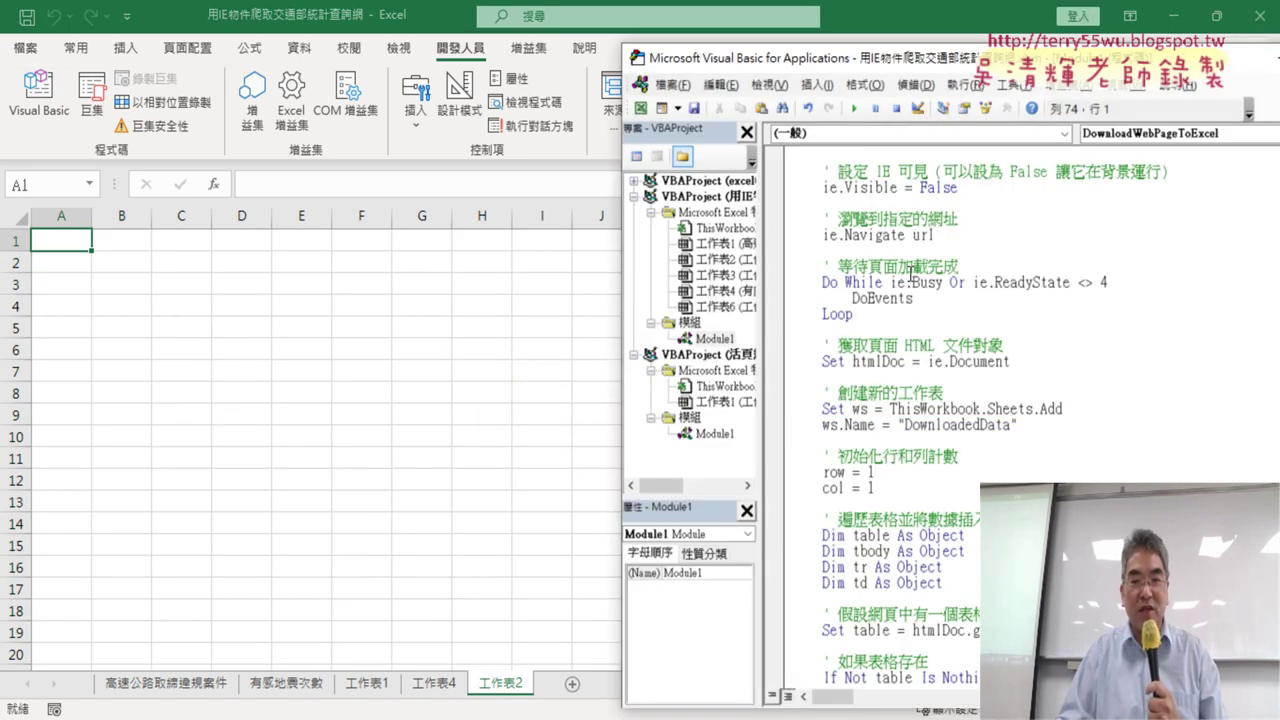
left_click(855, 108)
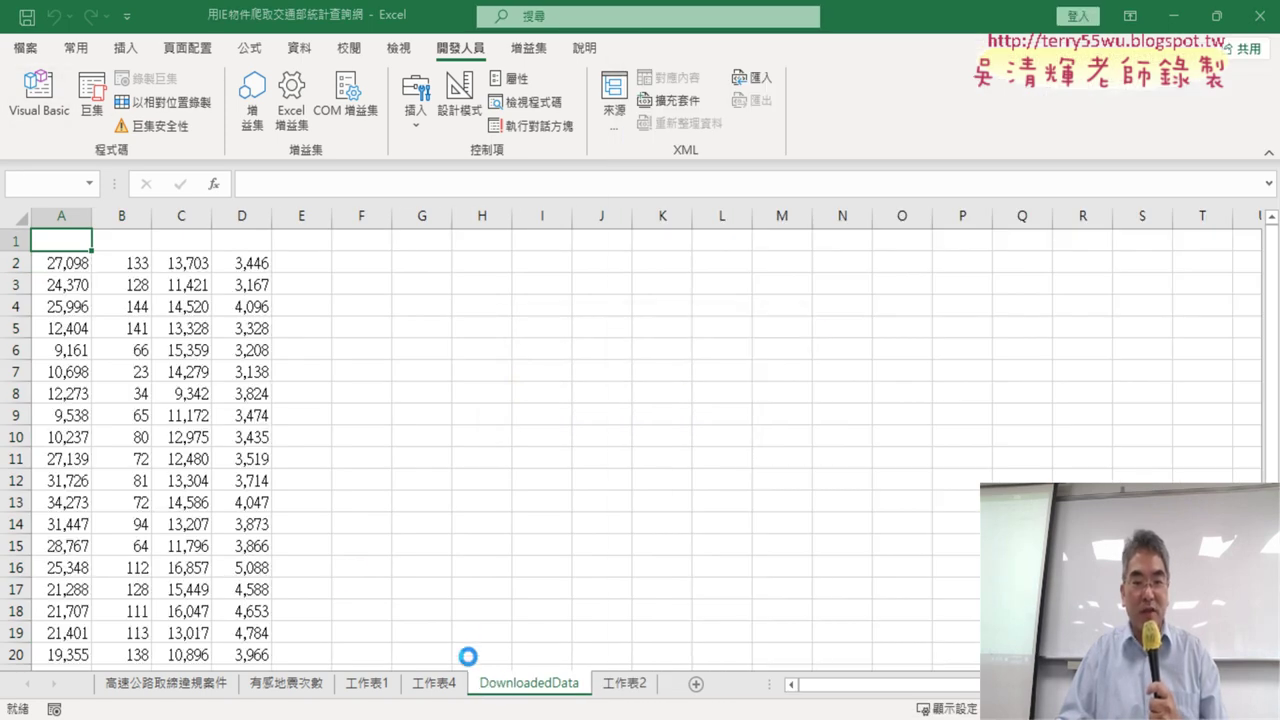
Dismiss the success message, select the imported figures in A2:D20, and return to the code.
left_click(748, 436)
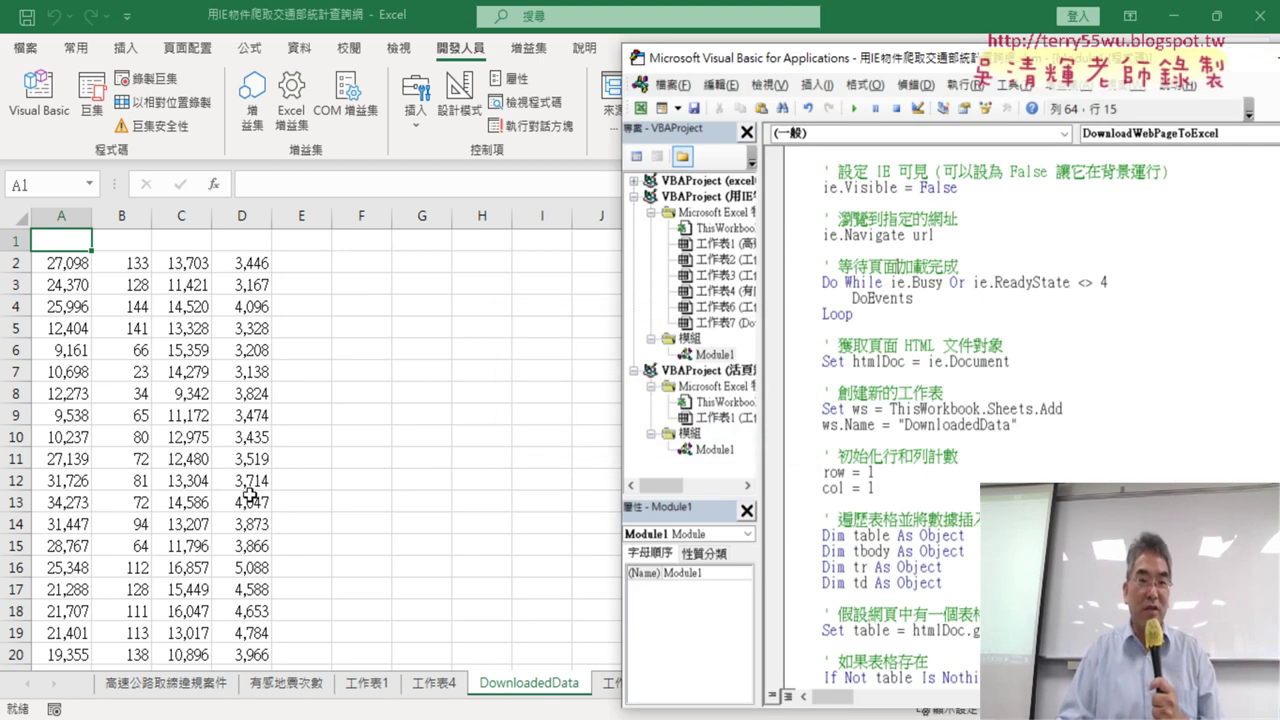
left_click_drag(66, 262, 250, 655)
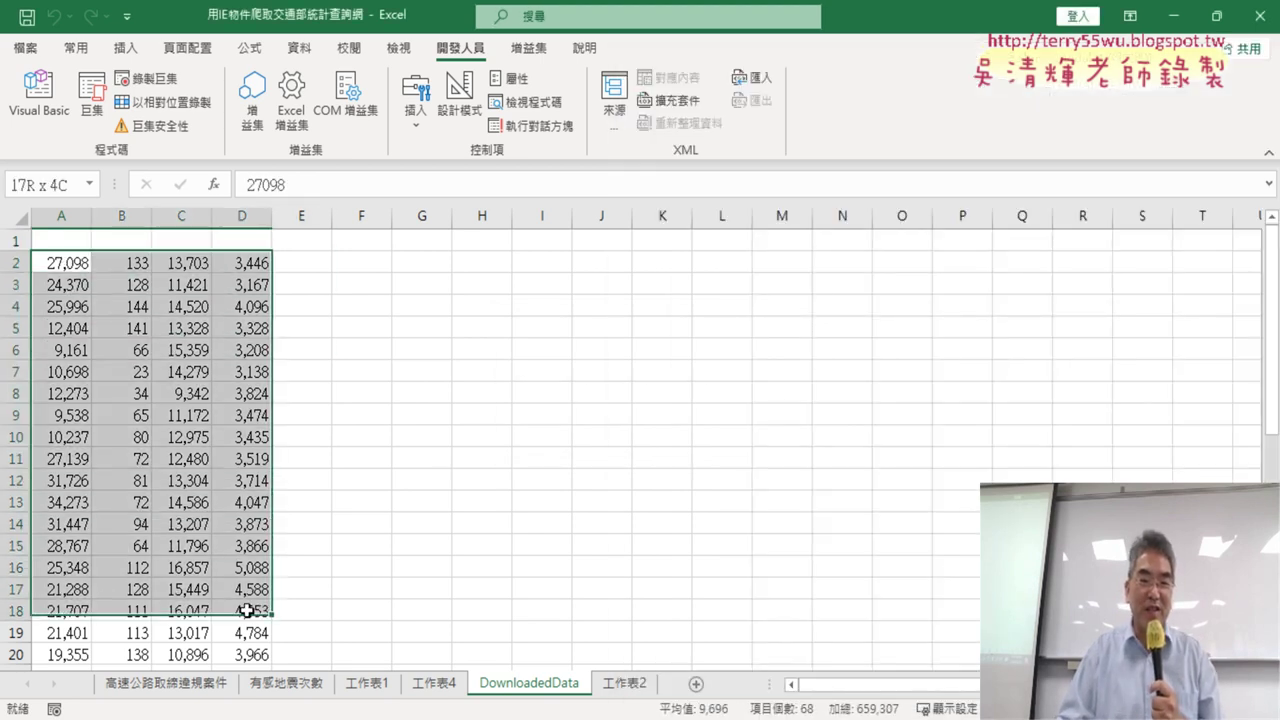
left_click(52, 96)
scroll(975, 458, "down", 2)
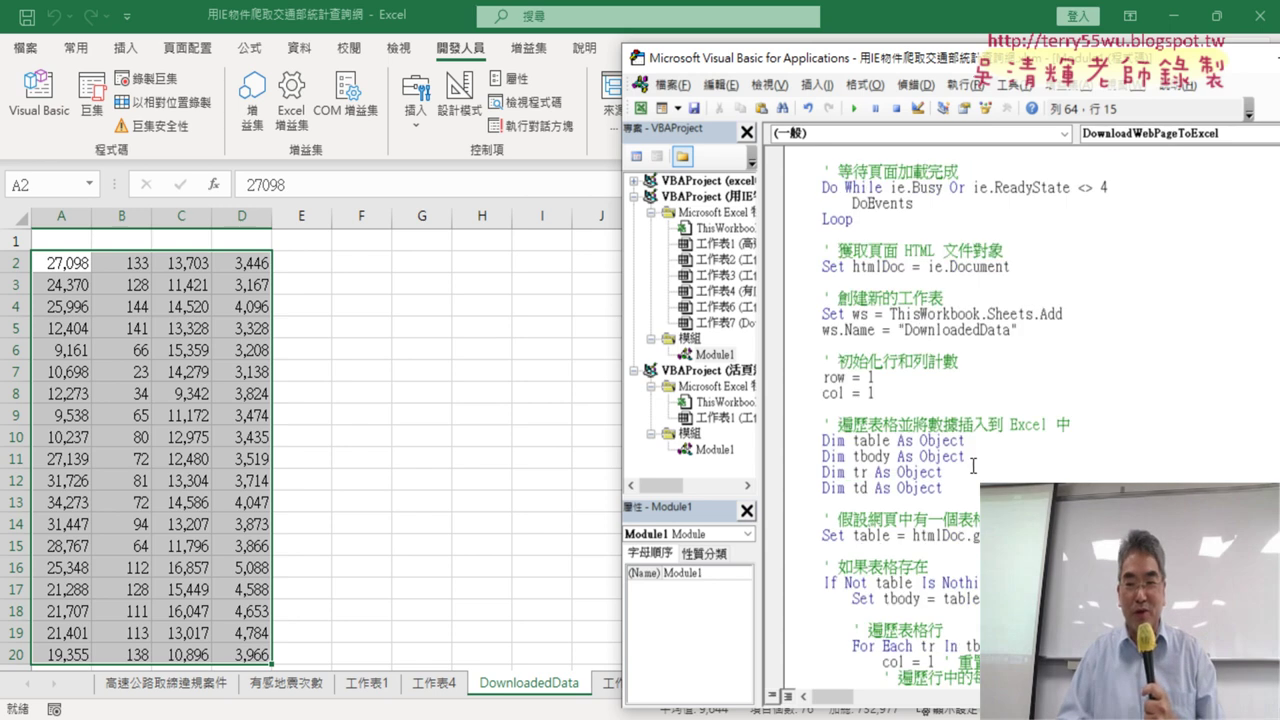
scroll(975, 458, "down", 3)
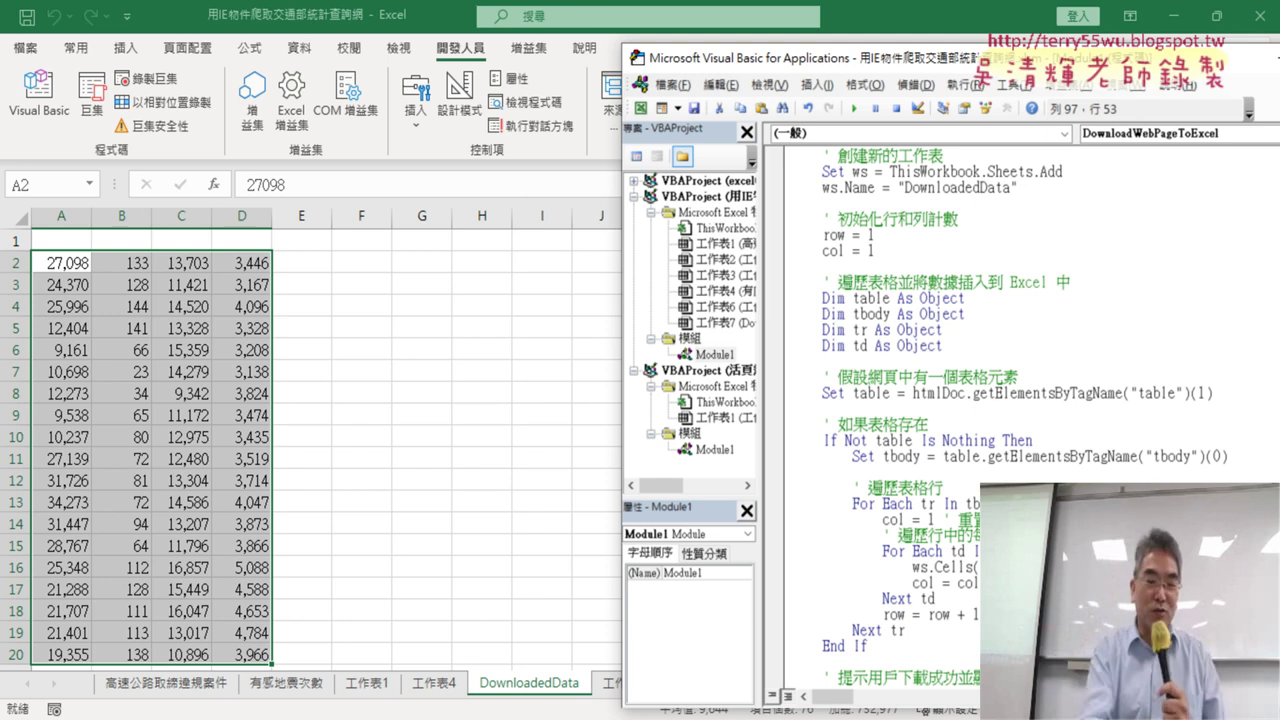
Point out the table index (1) in the code and move the editor window left.
left_click(1092, 567)
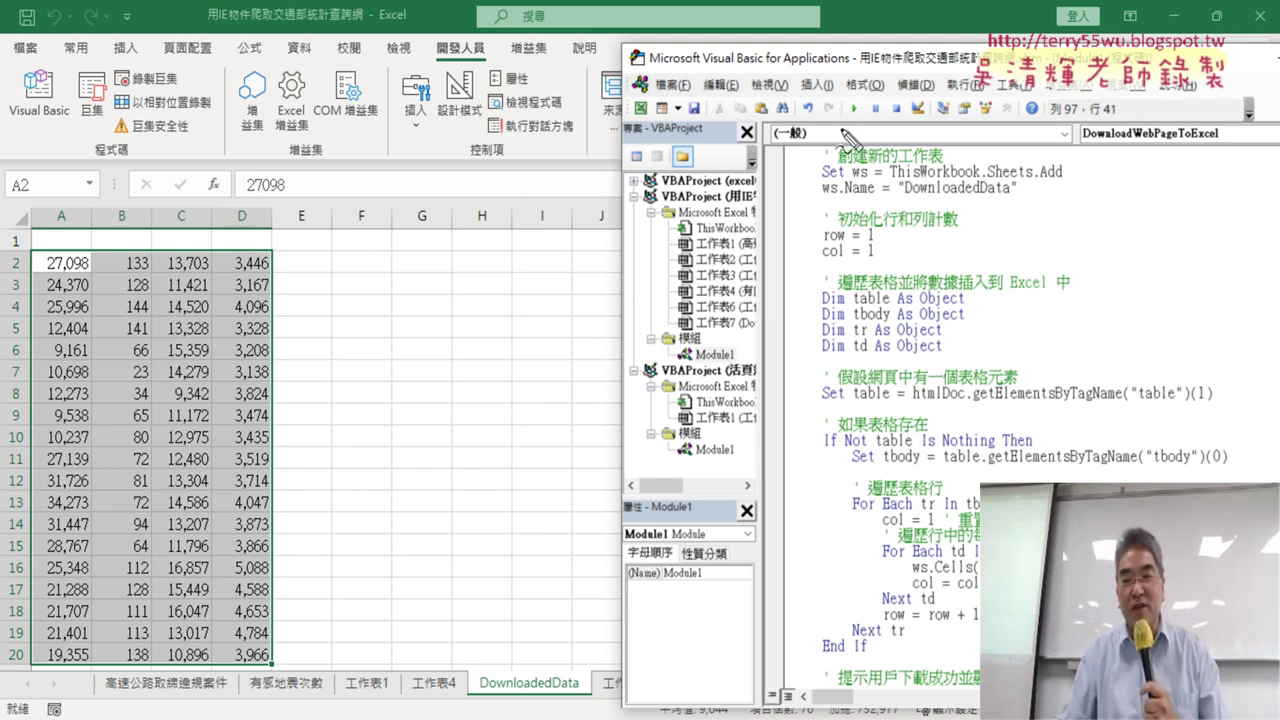
mouse_move(1210, 403)
left_mouse_down()
mouse_move(1212, 392)
mouse_move(1178, 400)
left_mouse_up()
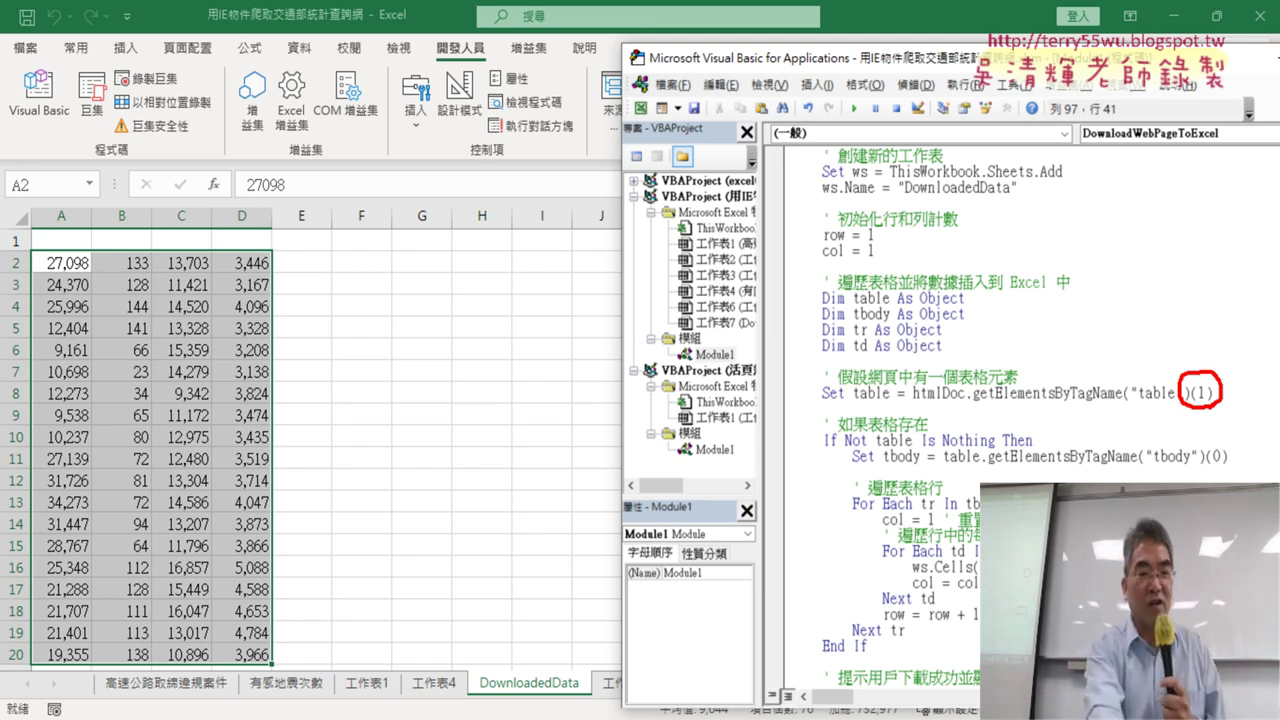
key("Escape")
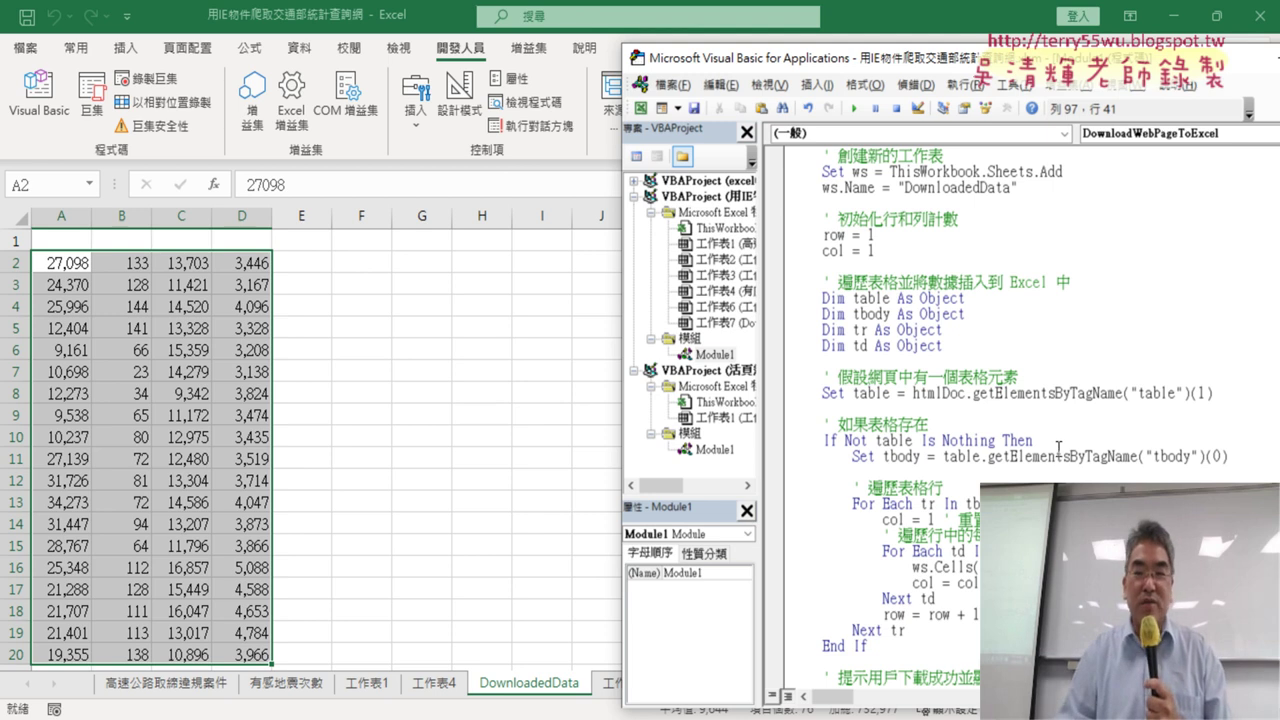
left_click_drag(928, 57, 593, 51)
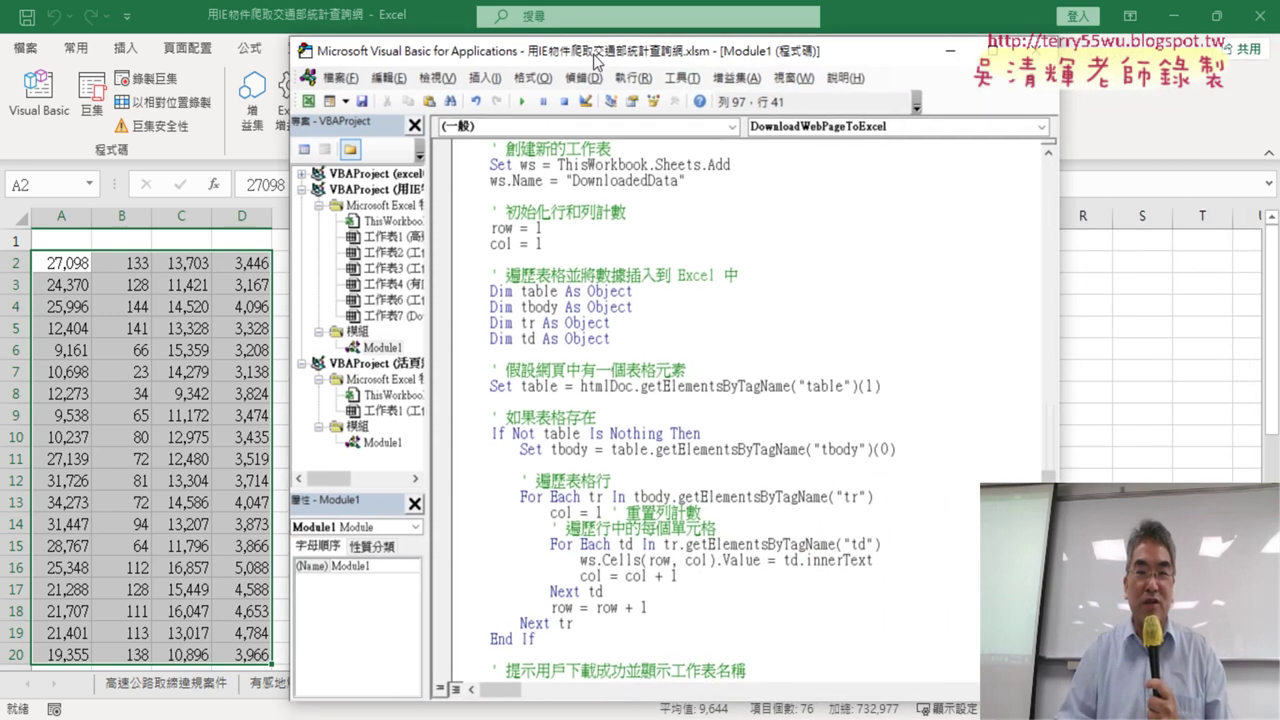
Bring the Chrome window with the ChatGPT DownloadWebPageToExcel conversation to the front.
left_click(567, 716)
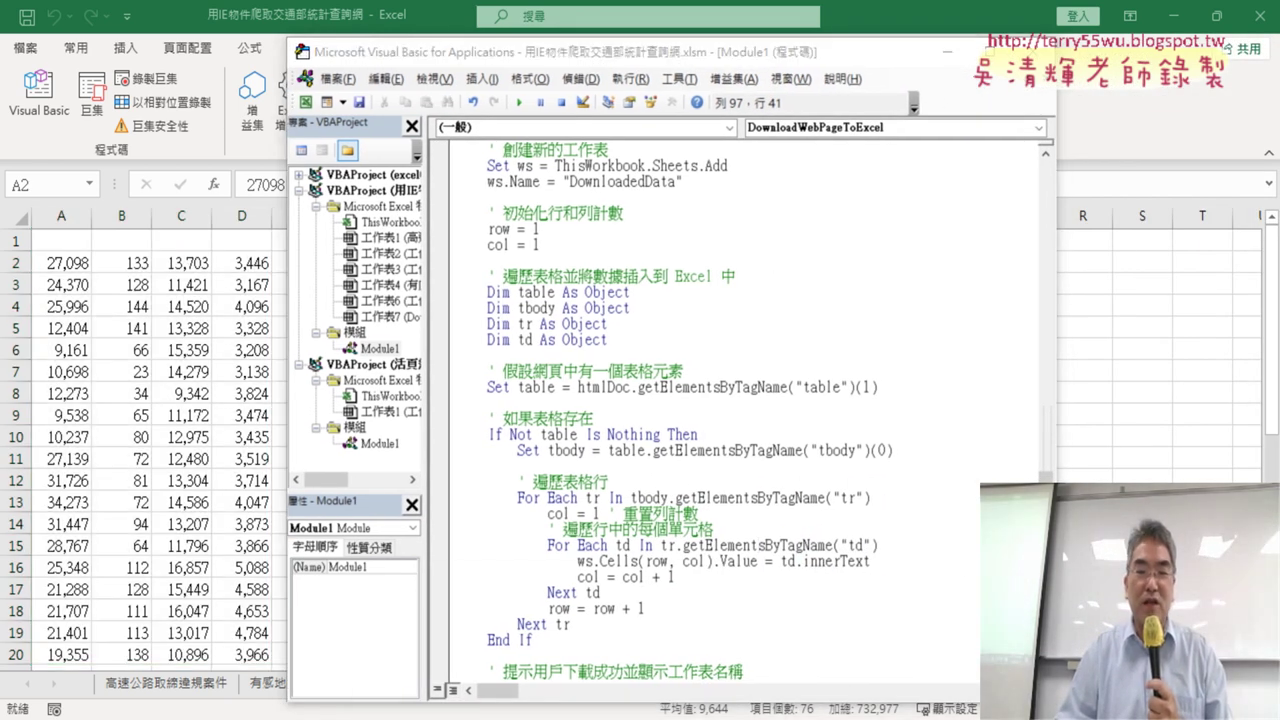
left_click(487, 652)
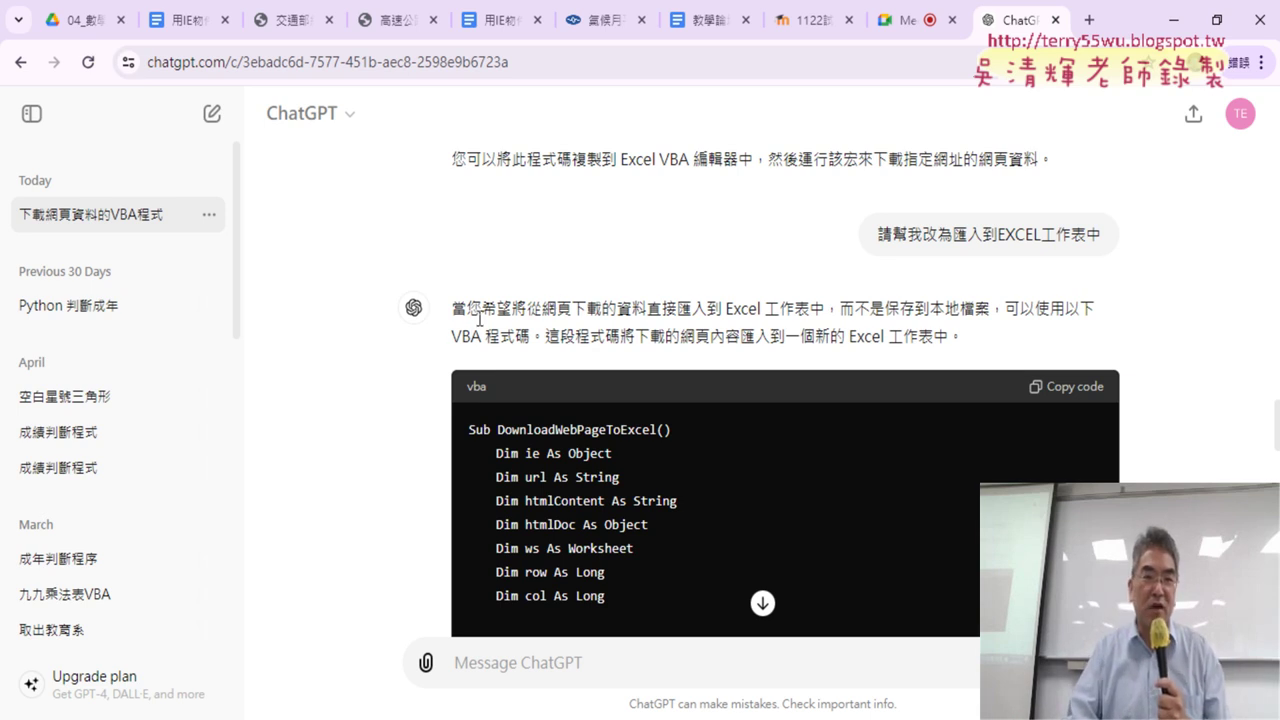
Switch to the browser tab showing the Google Drive folder 04_數學與統計函數.
left_click(87, 30)
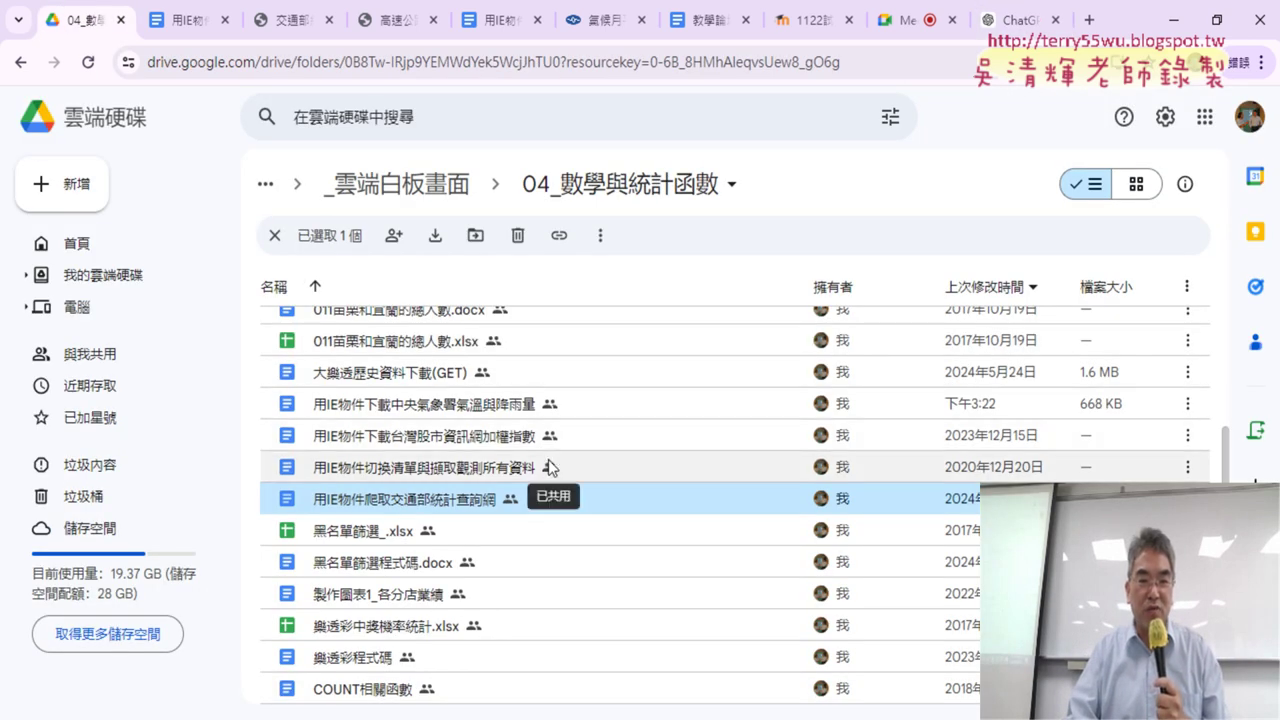
Select the 用IE物件下載中央氣象署氣溫與降雨量 document in the Drive file list.
left_click(428, 405)
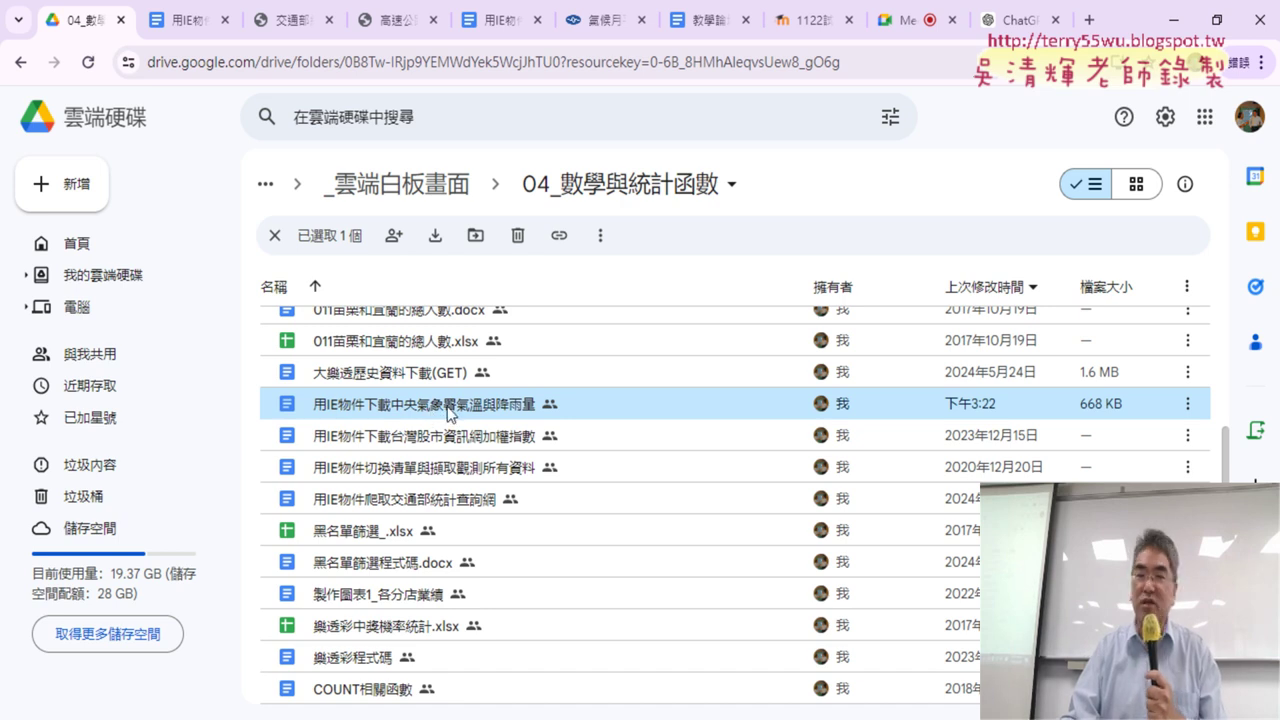
Open the 用IE物件下載中央氣象署氣溫與降雨量 Doc and follow its cwa.gov.tw link to the 氣候月平均 page.
double_click(447, 410)
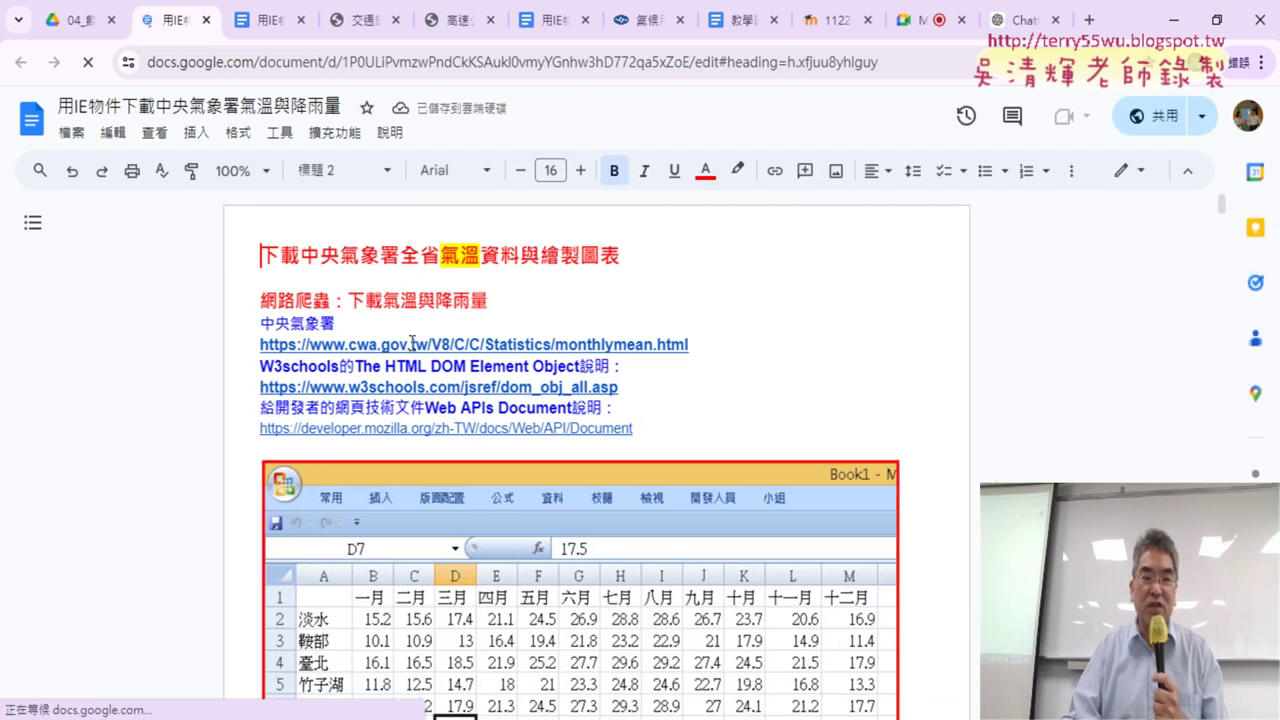
left_click(340, 344)
left_click(412, 379)
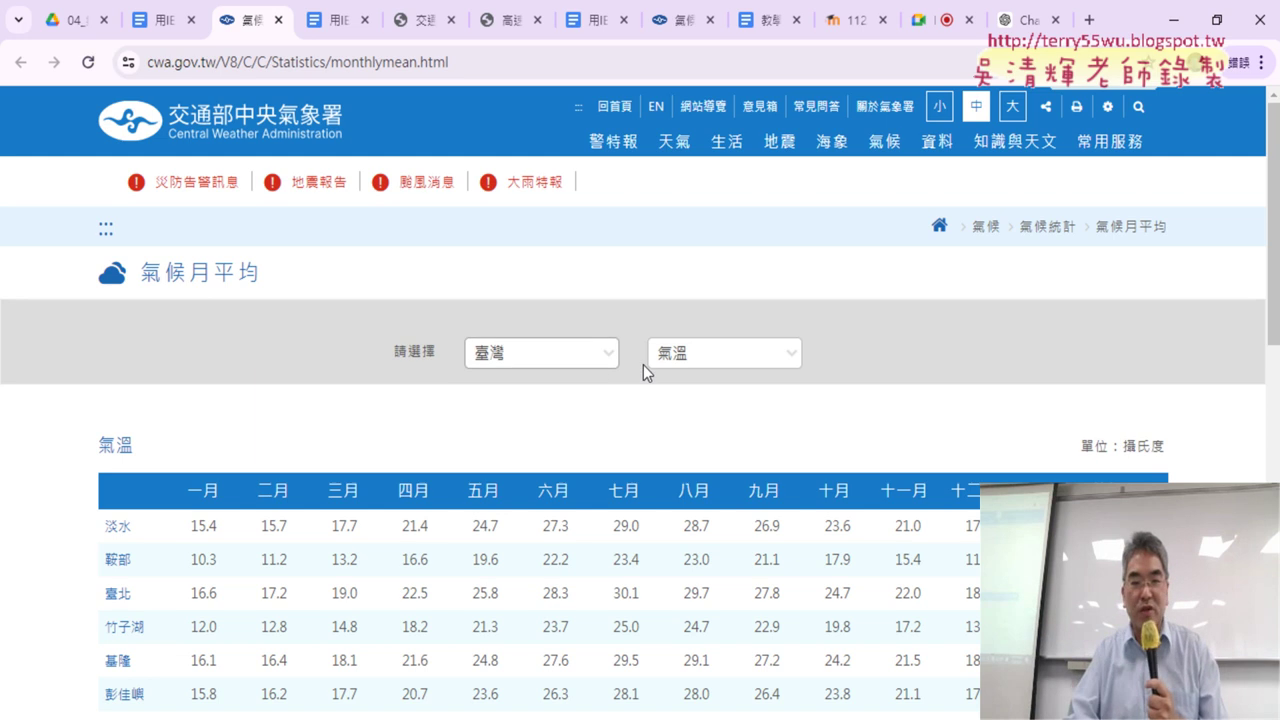
left_click(741, 358)
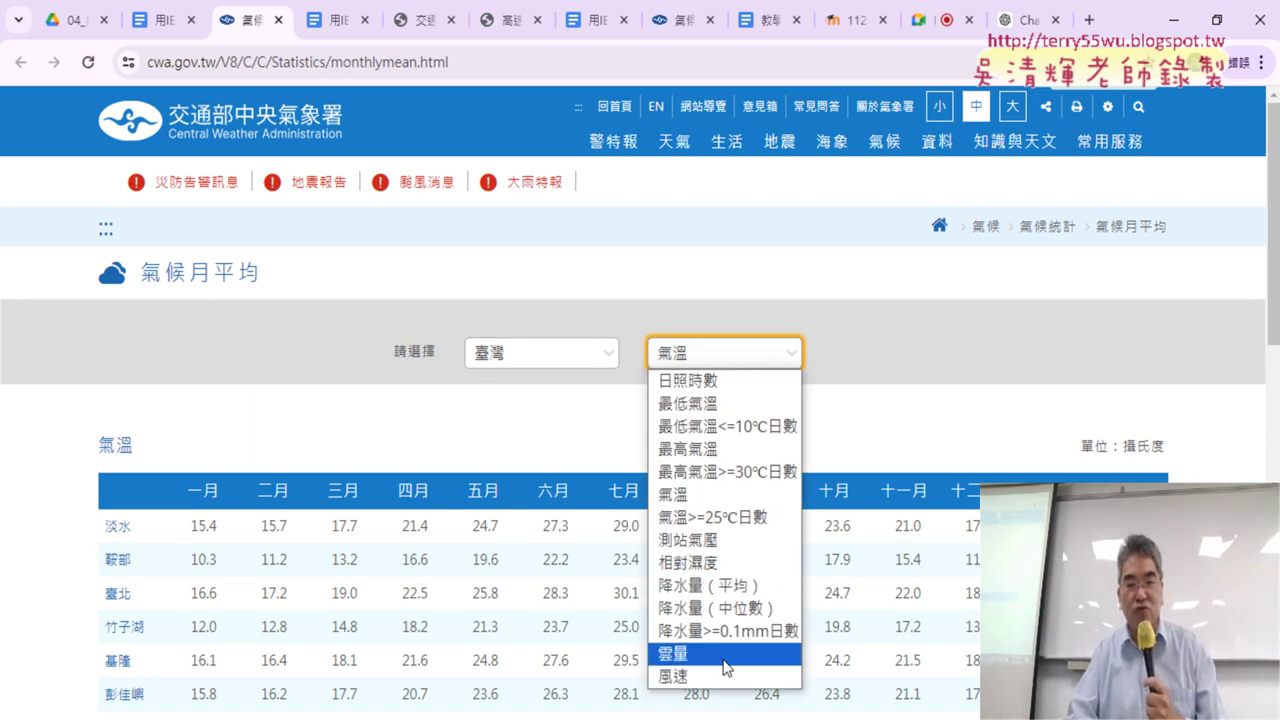
left_click(757, 284)
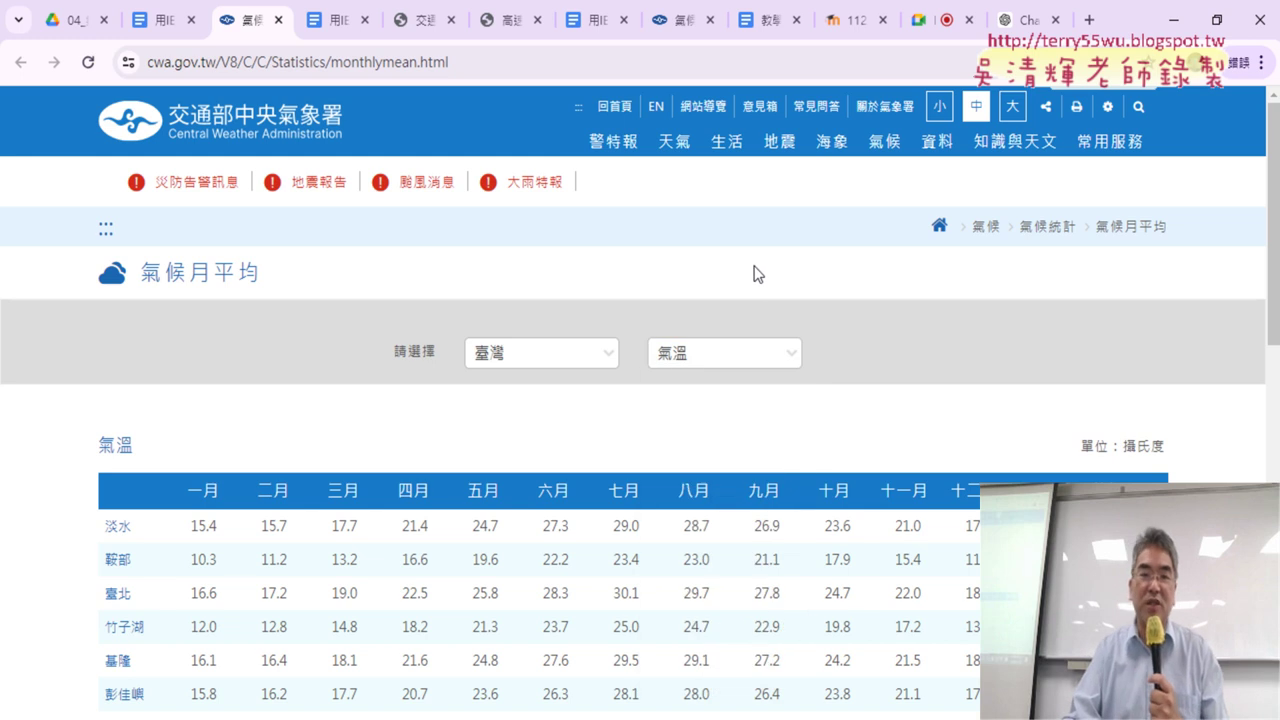
left_click(584, 354)
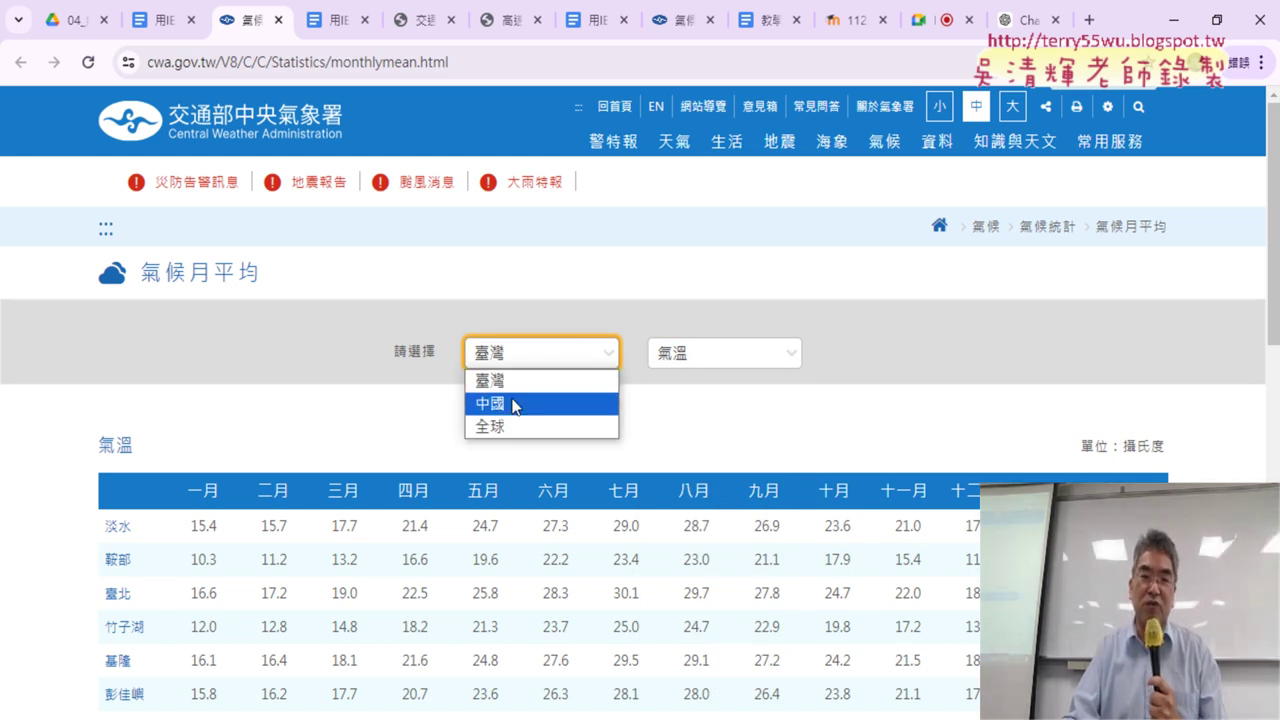
left_click(697, 284)
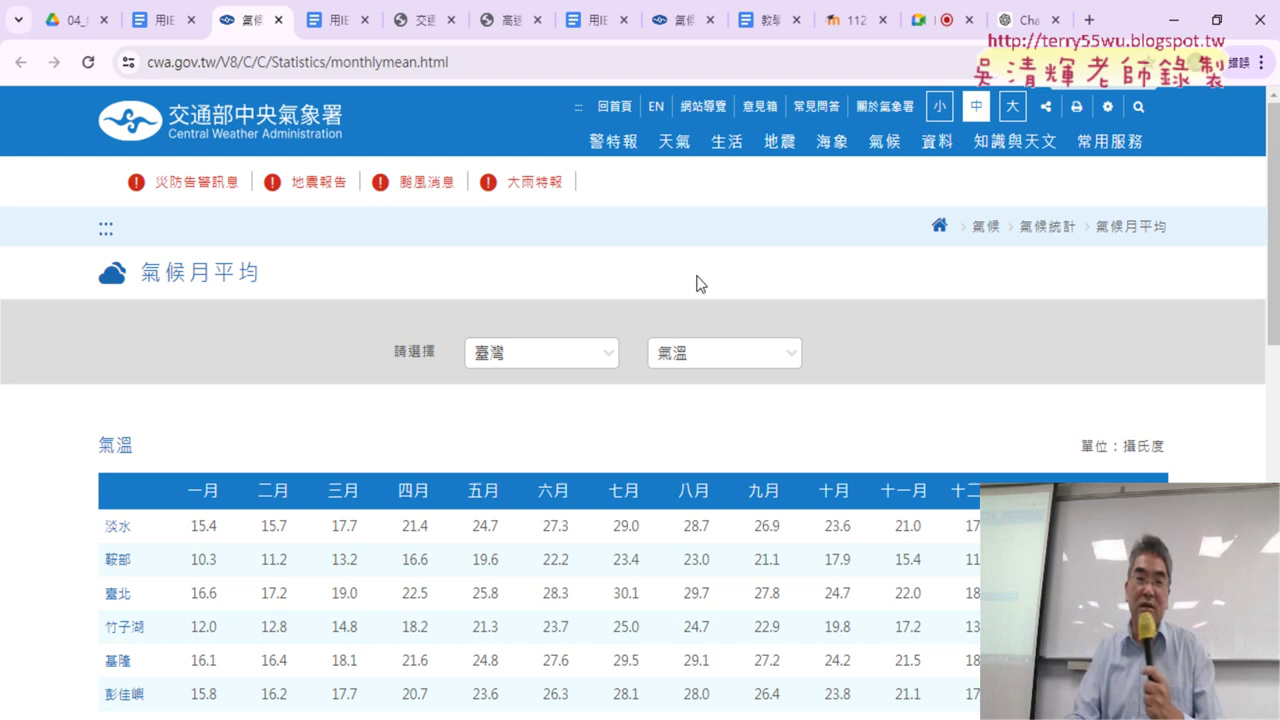
scroll(700, 290, "down", 3)
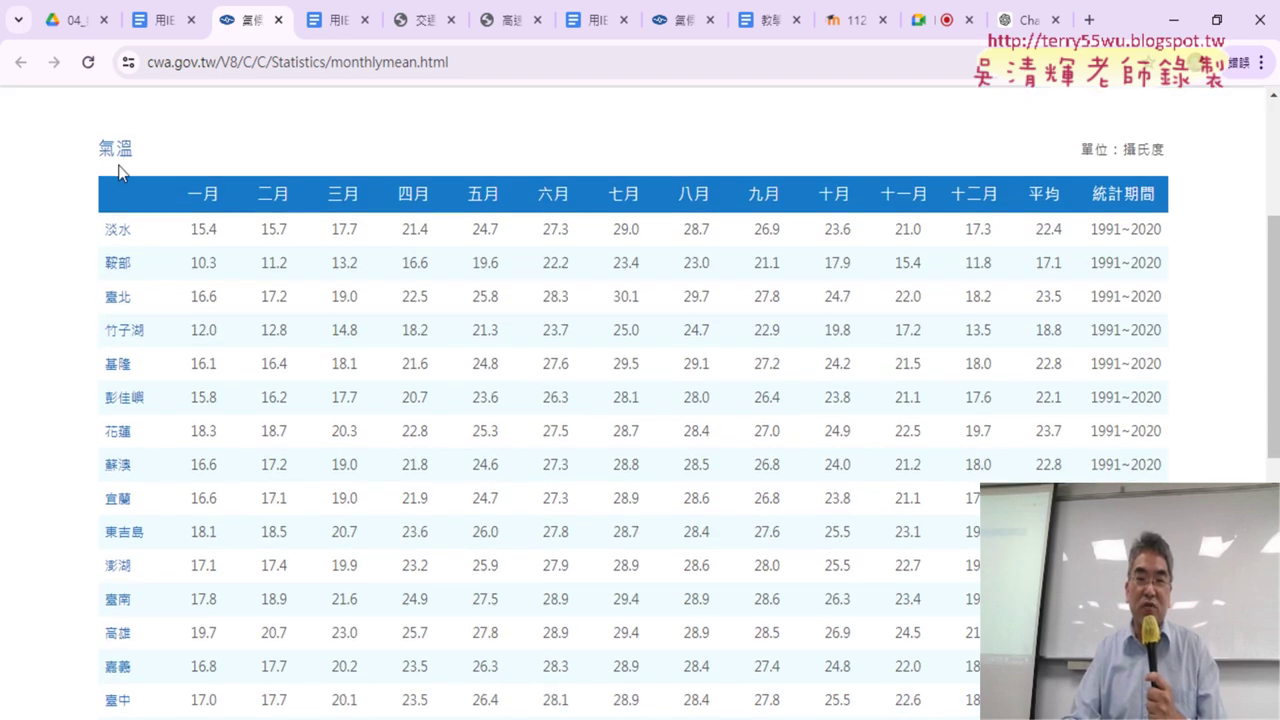
scroll(1105, 364, "down", 5)
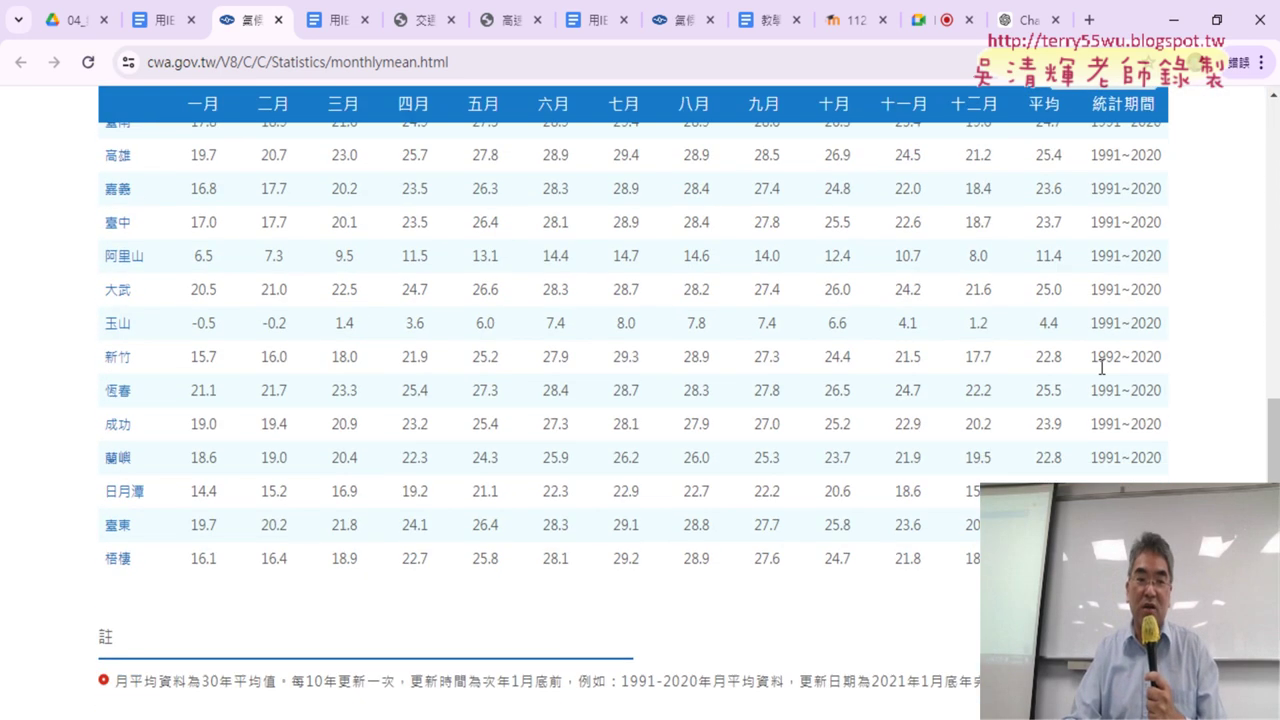
scroll(1100, 367, "down", 1)
scroll(1060, 340, "up", 3)
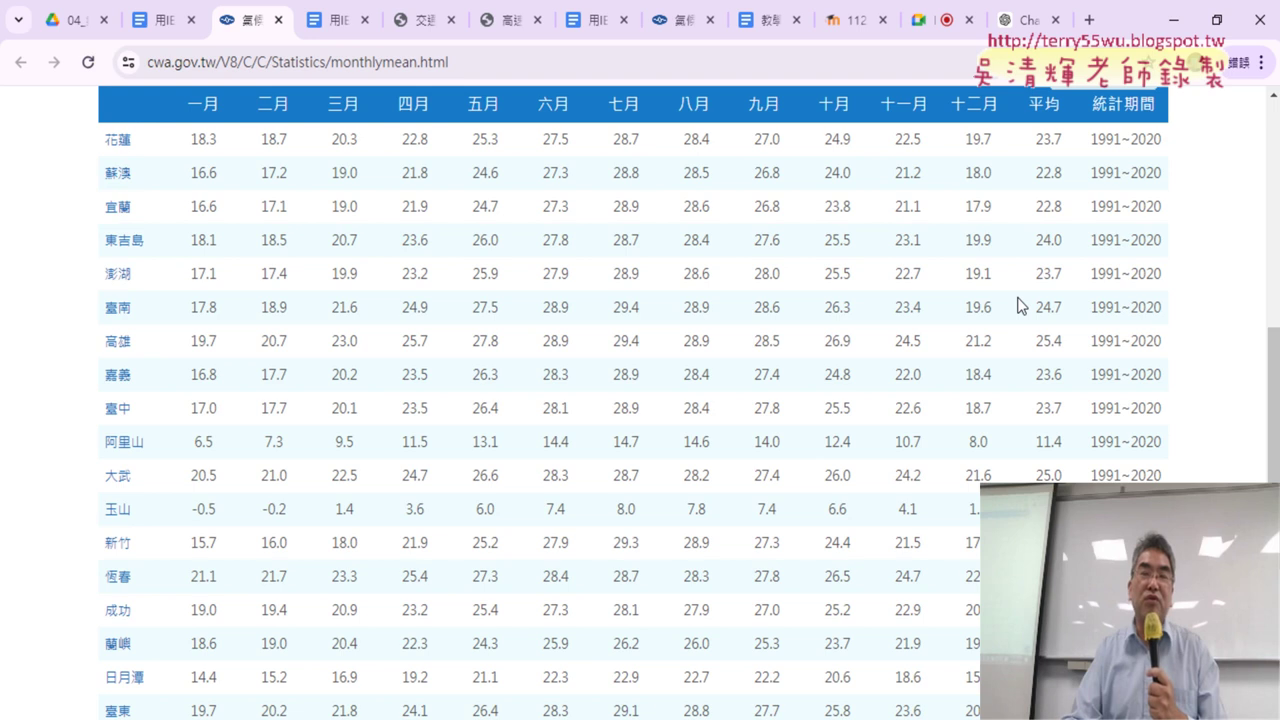